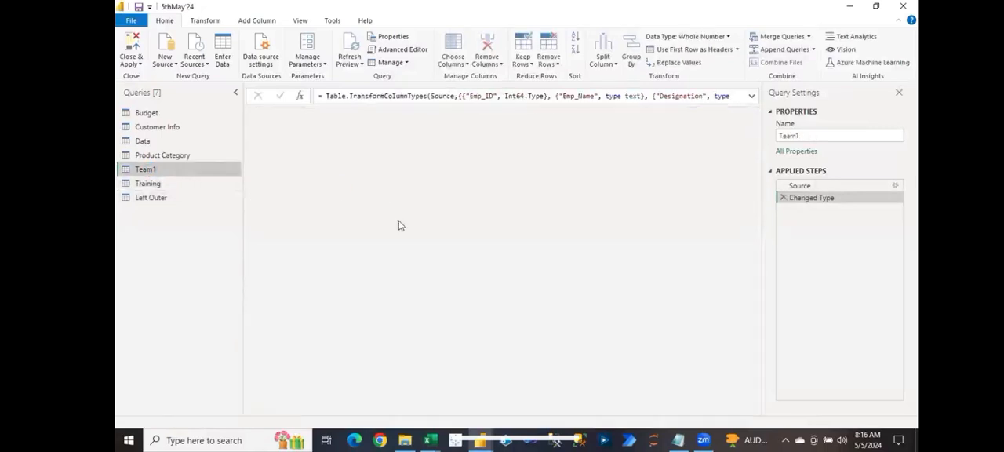
# Step: Merge Team1 with Training as a new query, matching Emp_ID to Agent_ID with a Right Outer join
pyautogui.click(809, 36)
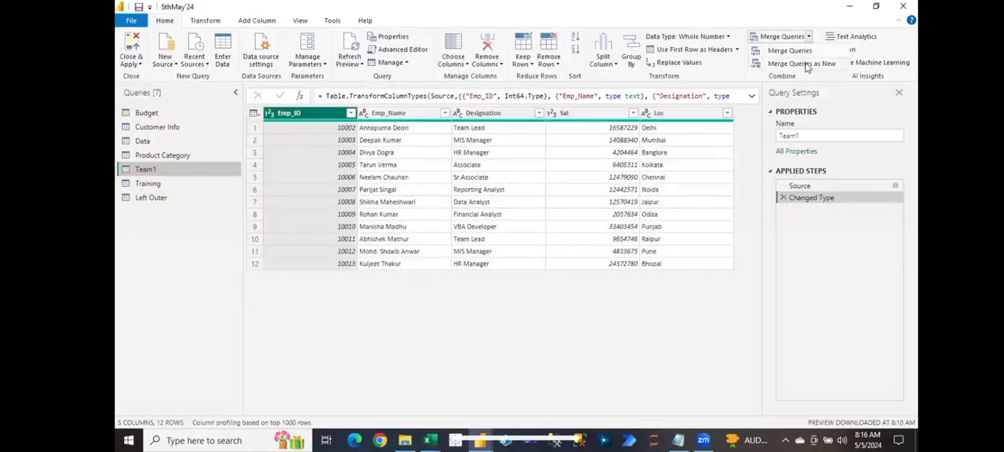
pyautogui.click(803, 65)
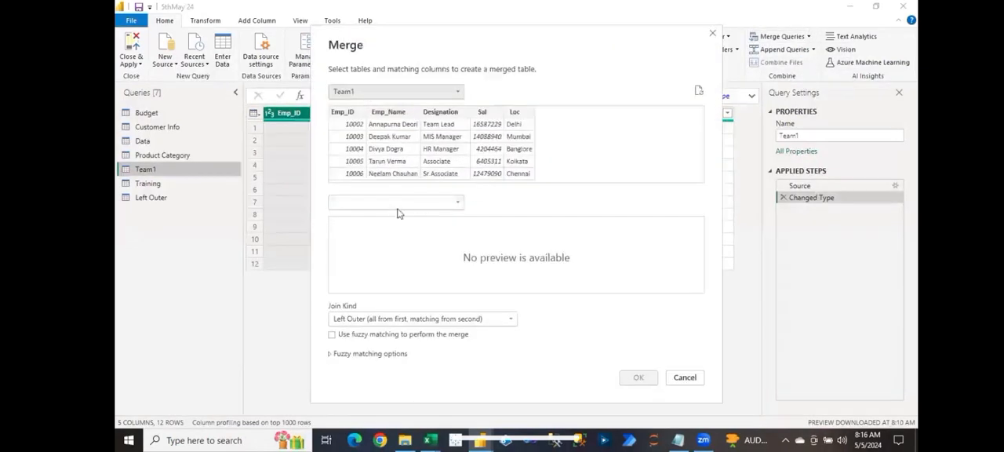
pyautogui.click(390, 204)
pyautogui.click(358, 287)
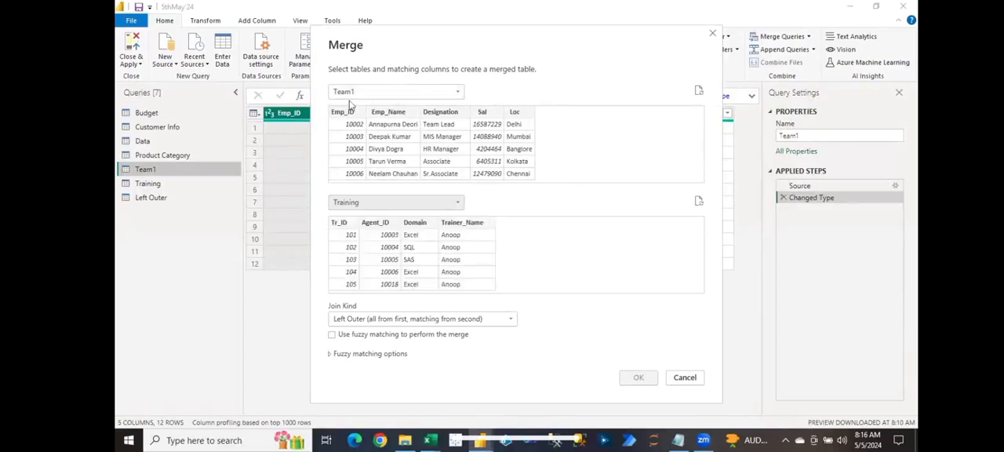
pyautogui.click(383, 223)
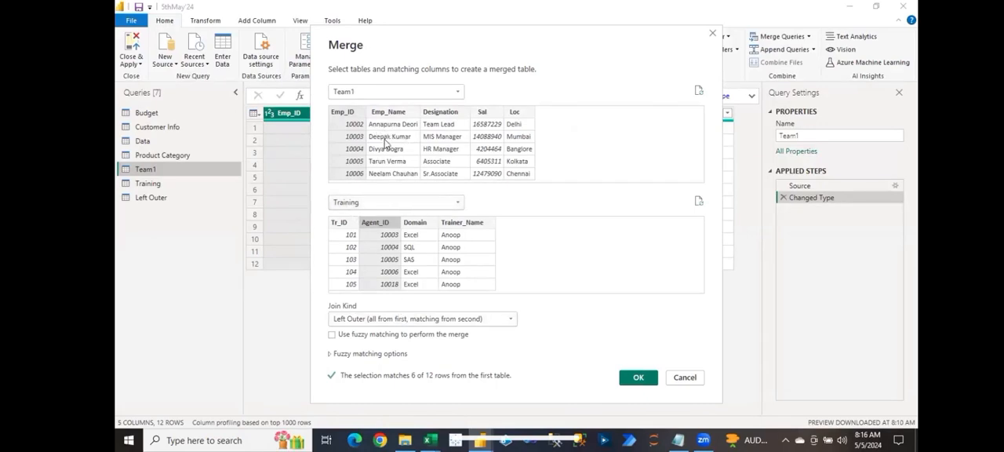
pyautogui.click(389, 322)
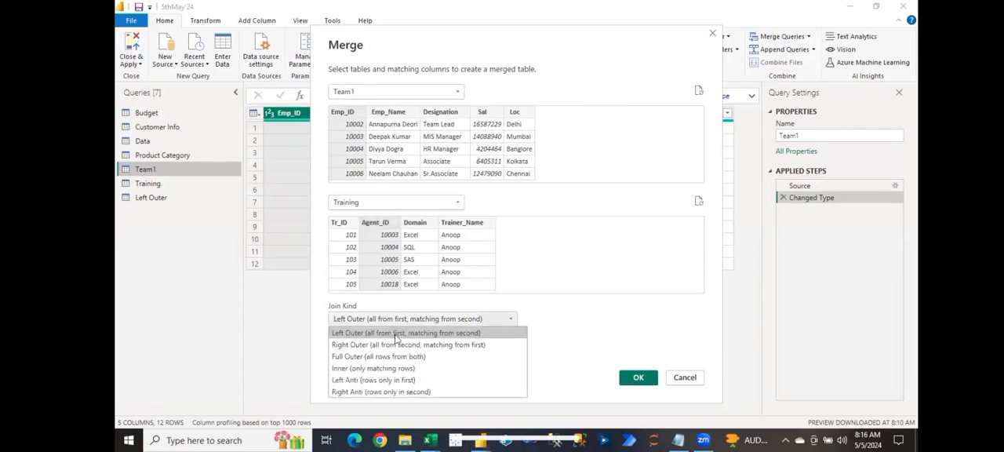
pyautogui.click(396, 344)
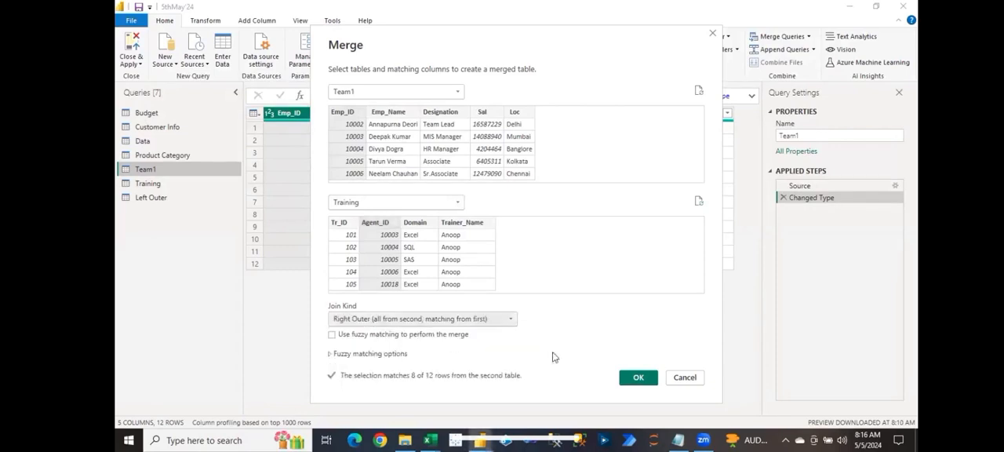
pyautogui.click(637, 378)
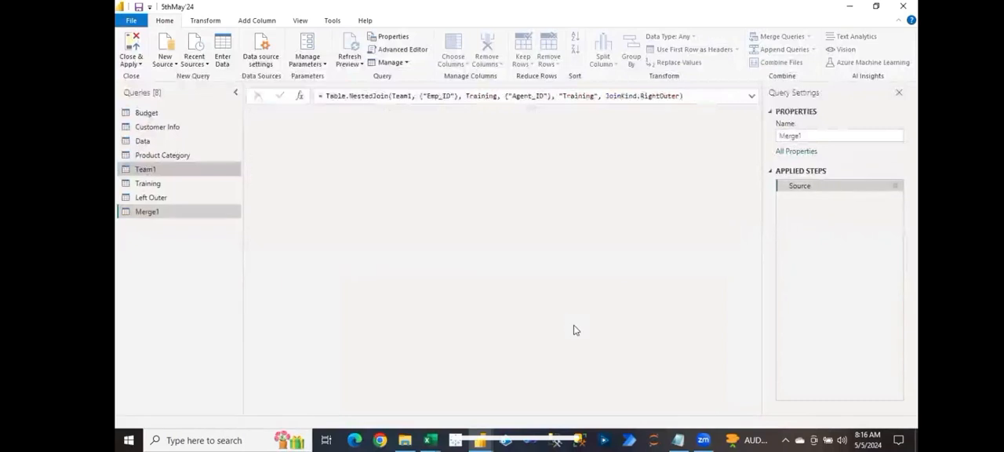
# Step: Rename the new merged query as Right Outer
pyautogui.doubleClick(153, 214)
pyautogui.write('Right Outer')
pyautogui.press('Return')
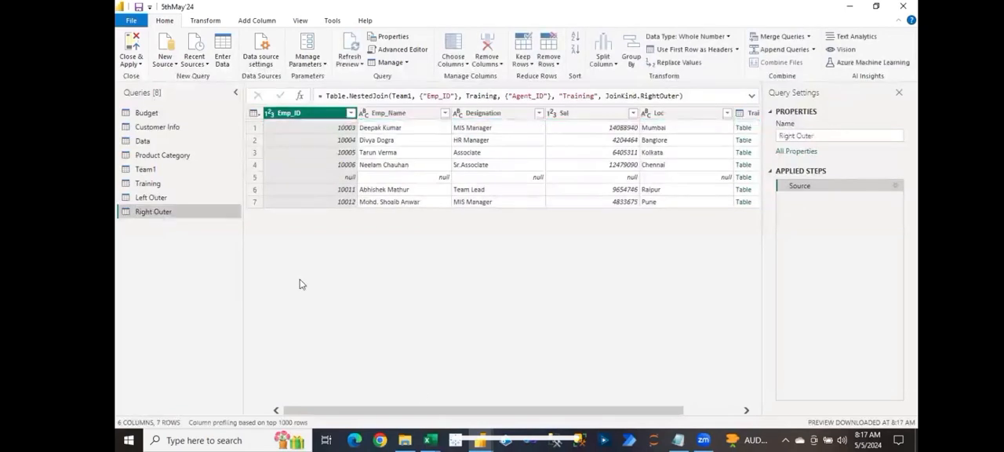
# Step: Expand the Training column of the Right Outer query into all its columns, keeping the original column name as prefix
pyautogui.moveTo(420, 405); pyautogui.dragTo(672, 405)
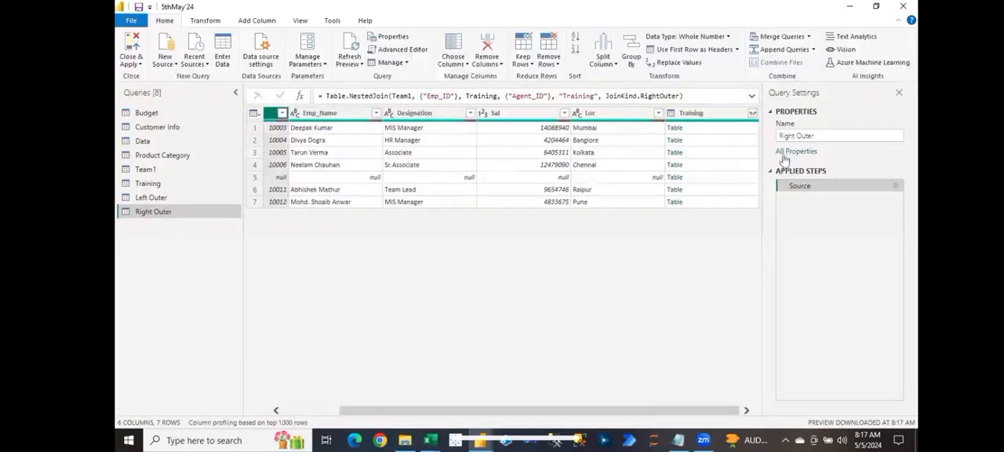
pyautogui.click(752, 114)
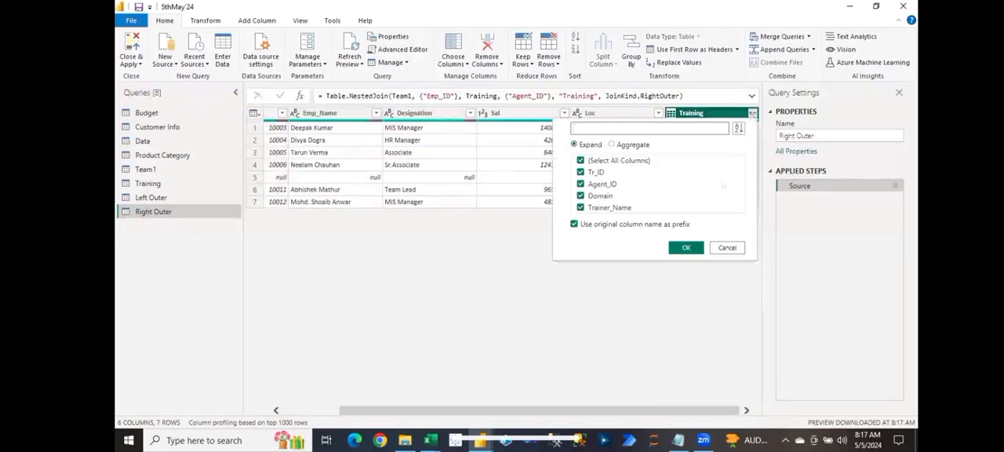
pyautogui.click(687, 248)
# Step: Examine the Training.Agent_ID values in the rows whose Team1 columns are null, and compare them with the employee columns
pyautogui.moveTo(576, 416); pyautogui.dragTo(743, 412)
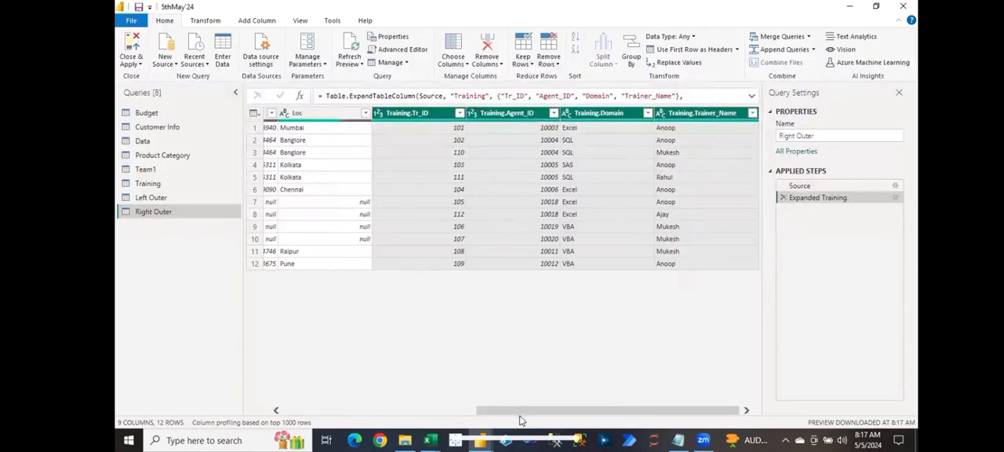
pyautogui.moveTo(494, 418); pyautogui.dragTo(422, 401)
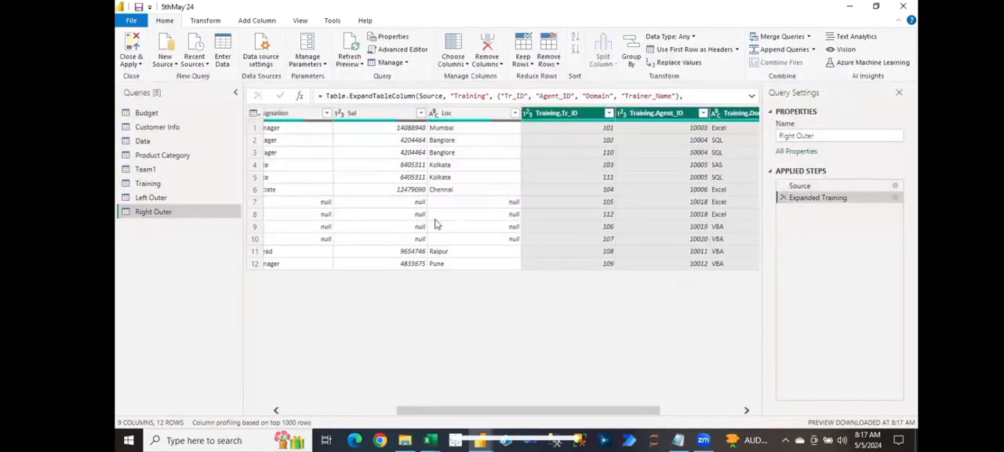
pyautogui.click(663, 201)
pyautogui.click(668, 227)
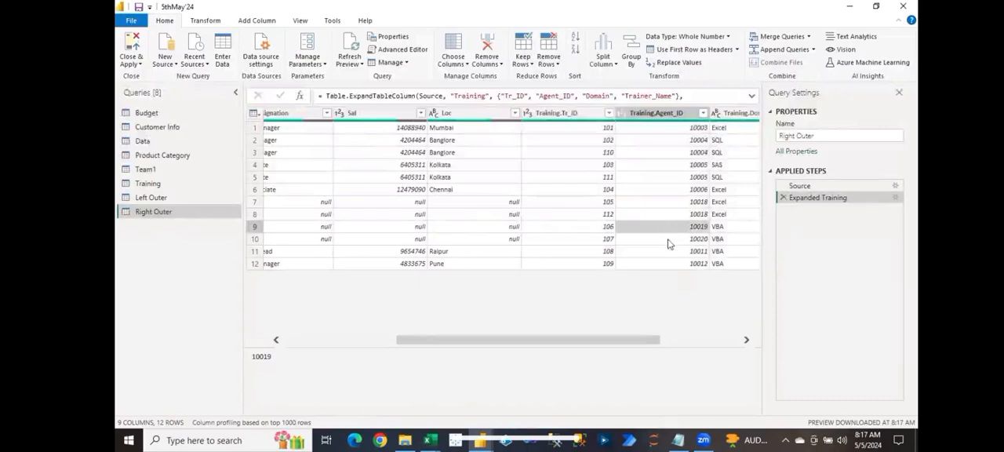
pyautogui.click(668, 242)
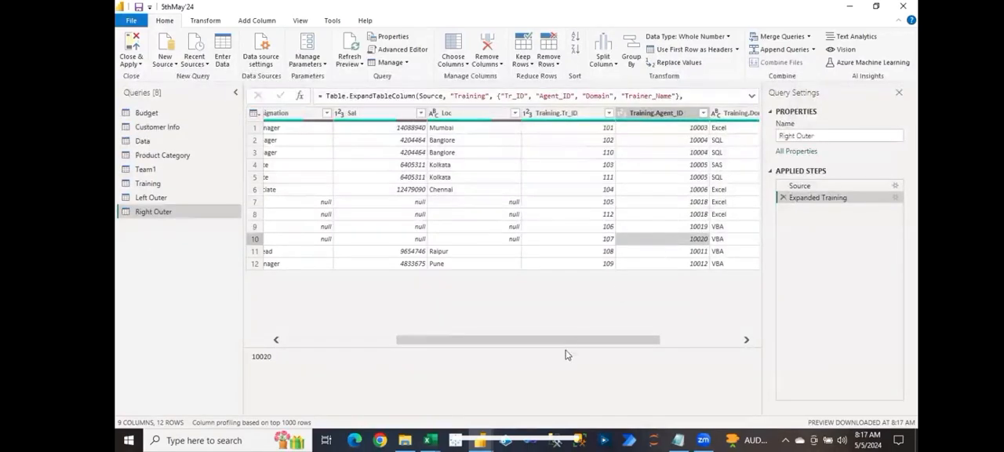
pyautogui.moveTo(559, 345); pyautogui.dragTo(372, 321)
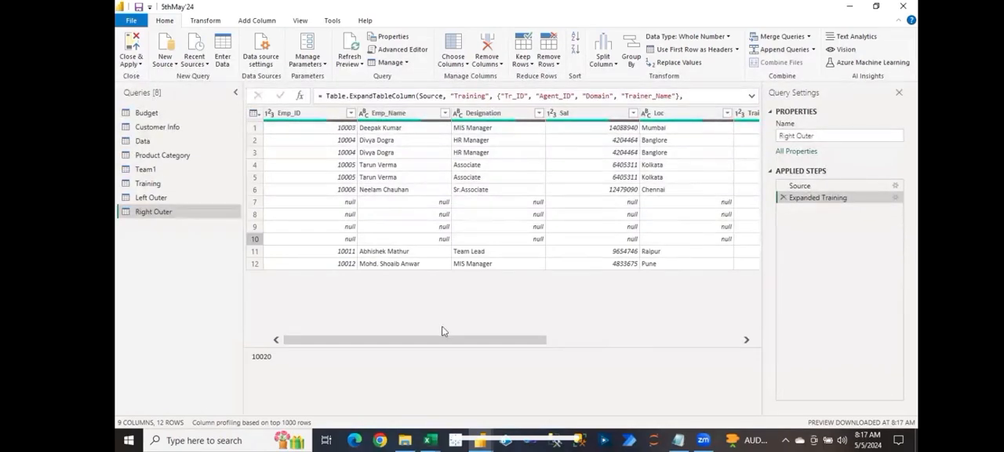
# Step: Merge Team1 with Training as another new query, matching Emp_ID to Agent_ID with an Inner join
pyautogui.click(168, 172)
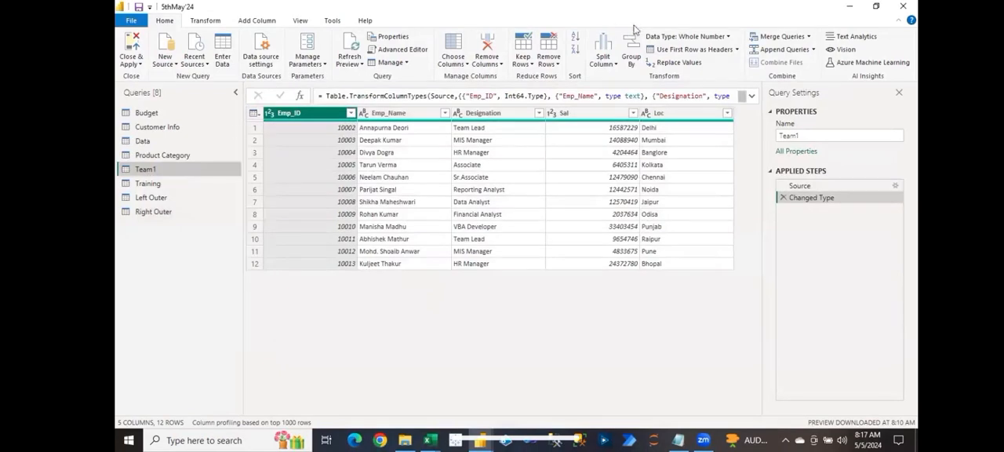
pyautogui.click(809, 37)
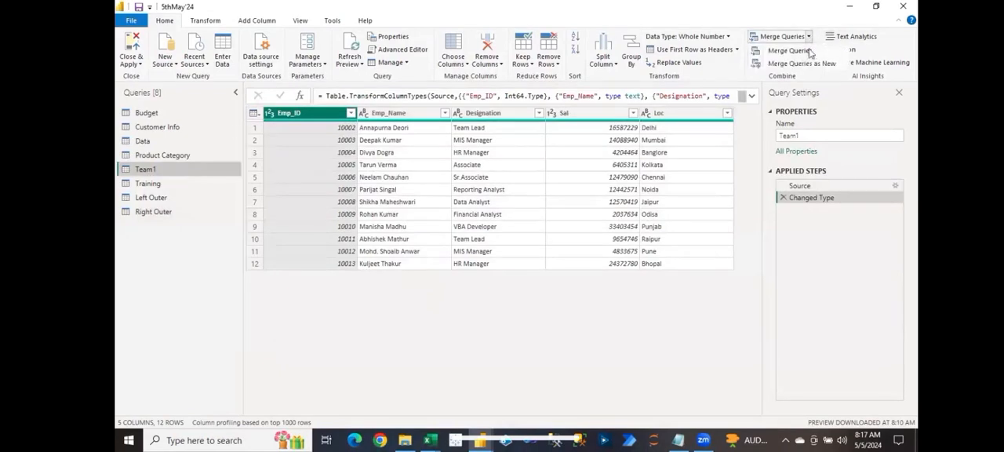
pyautogui.click(801, 63)
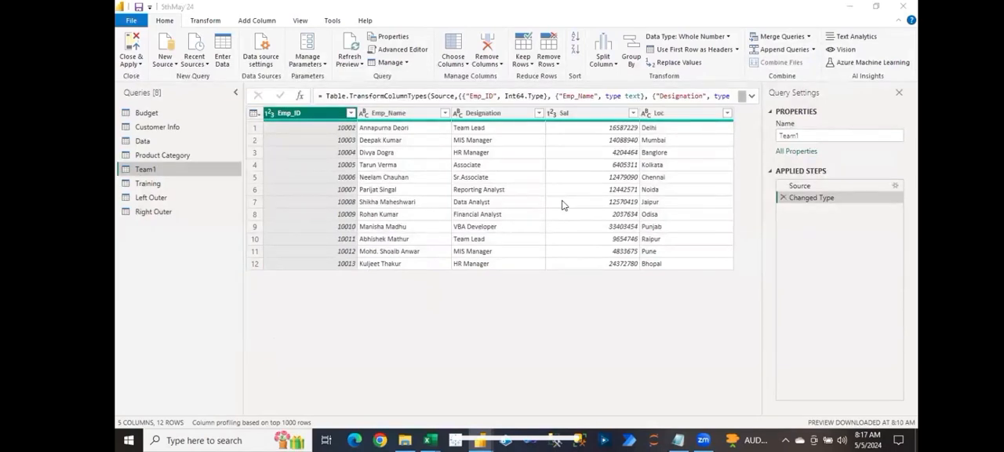
pyautogui.click(365, 205)
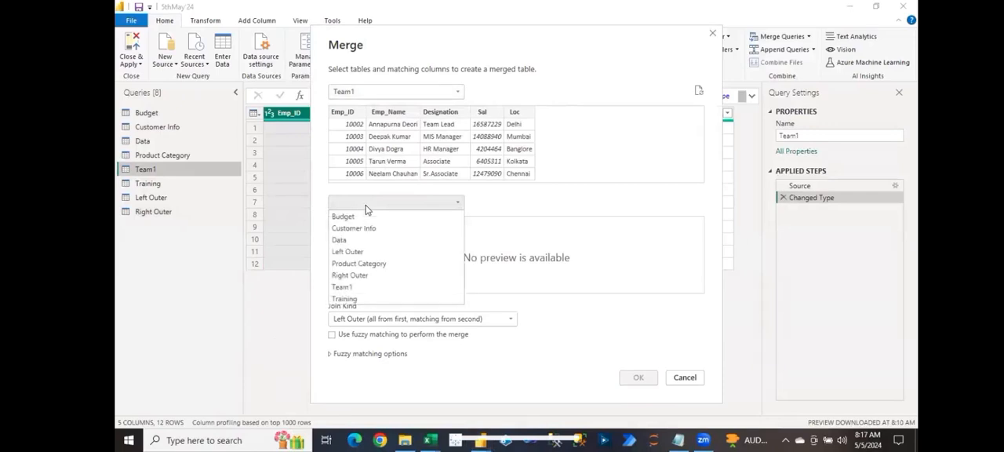
pyautogui.click(349, 296)
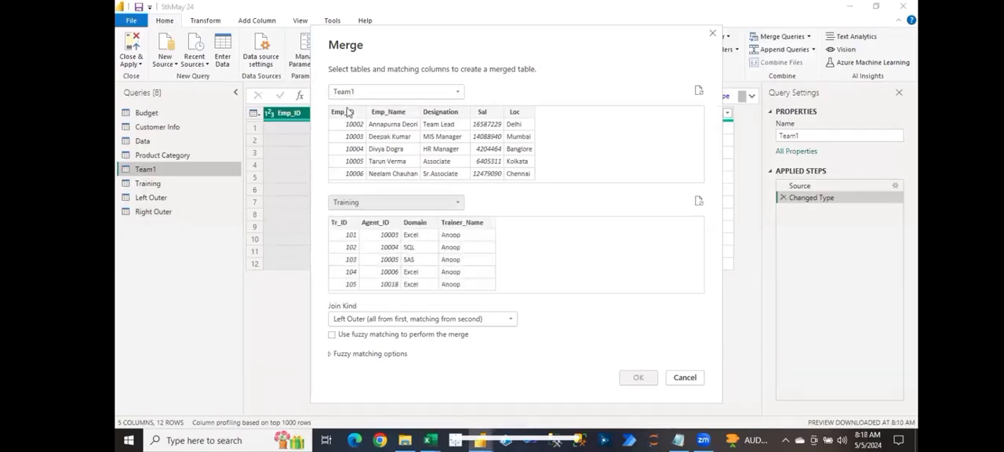
pyautogui.click(345, 112)
pyautogui.click(386, 223)
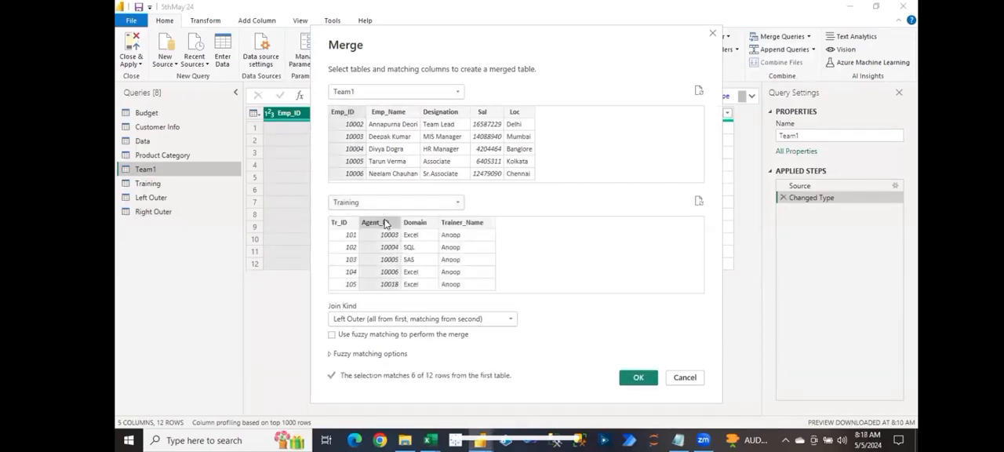
pyautogui.click(381, 319)
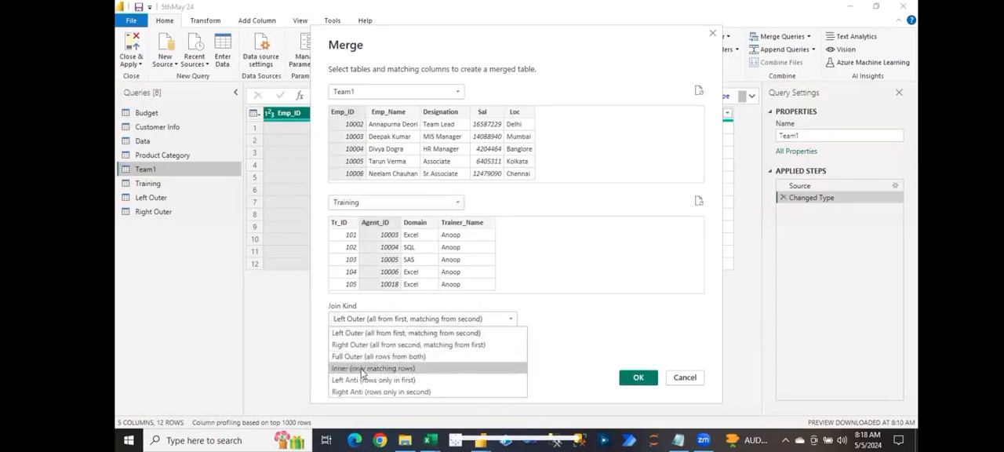
pyautogui.click(362, 368)
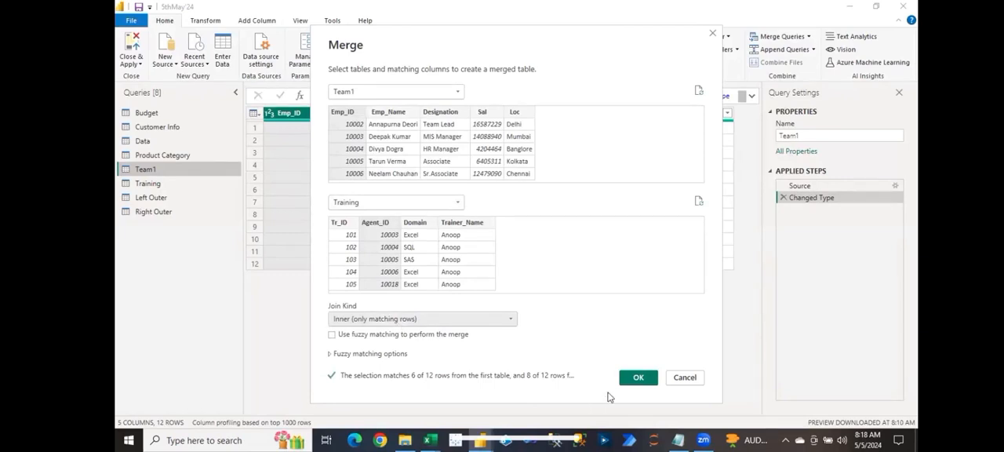
pyautogui.click(637, 377)
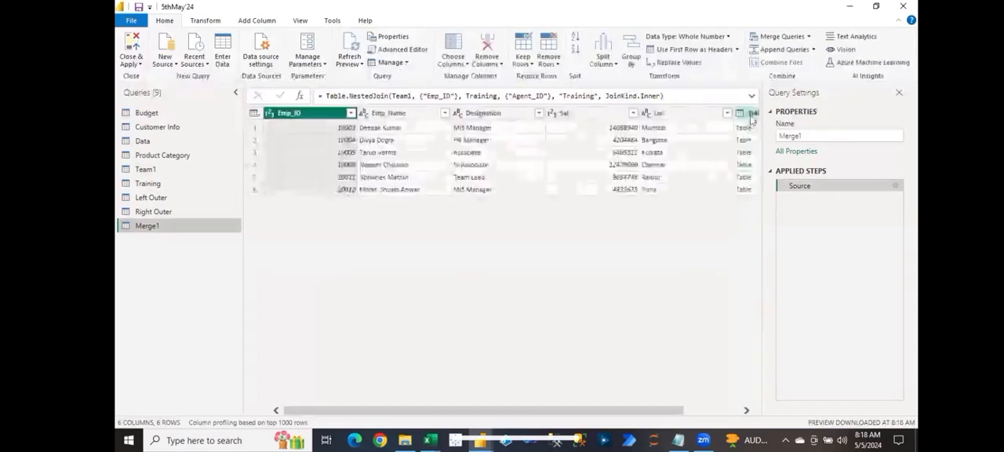
# Step: Expand the Training column of the inner-joined query into all its columns with the name prefix, and review the joined rows
pyautogui.click(751, 114)
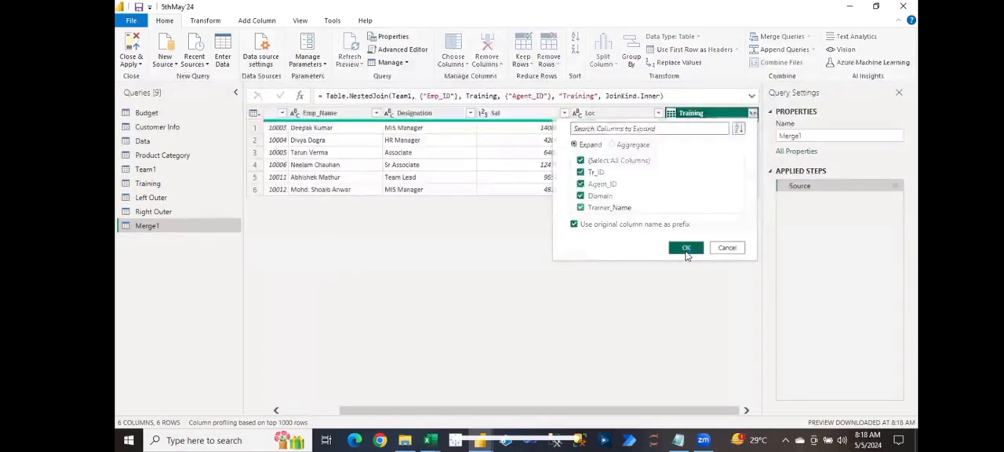
pyautogui.click(686, 249)
pyautogui.moveTo(451, 410); pyautogui.dragTo(641, 425)
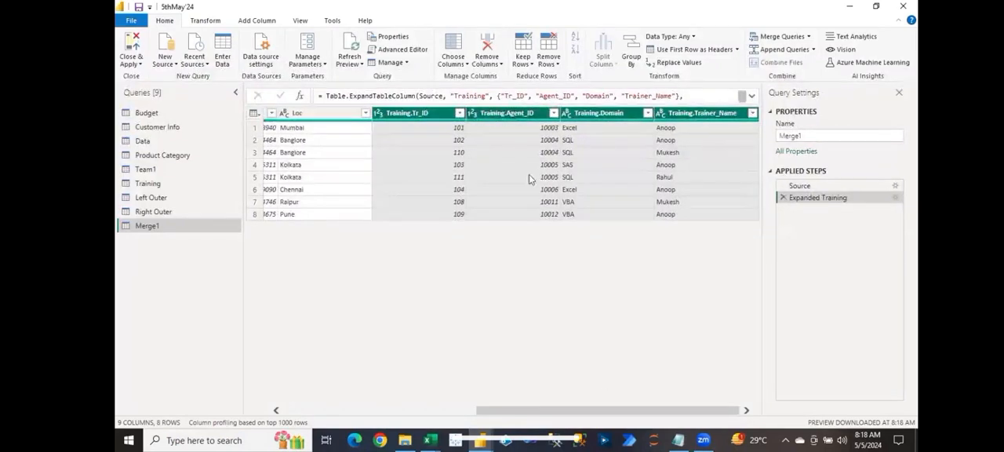
pyautogui.moveTo(529, 415); pyautogui.dragTo(326, 396)
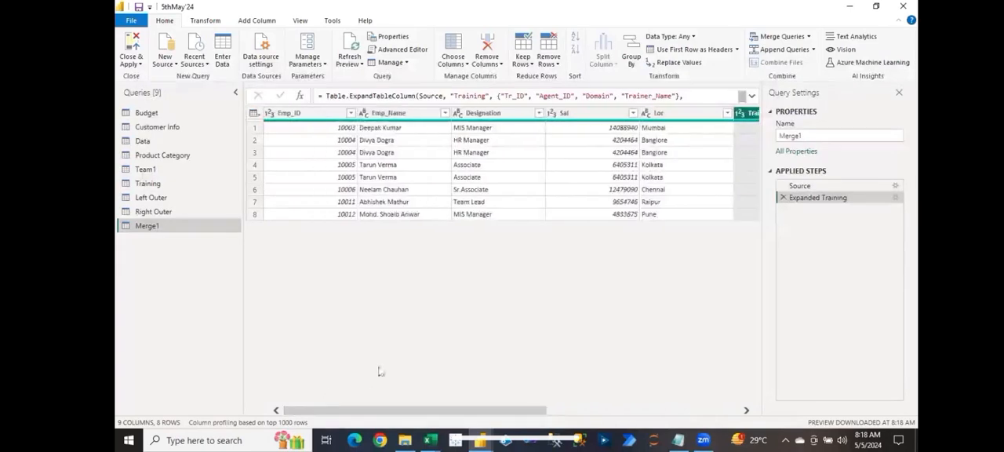
pyautogui.click(706, 172)
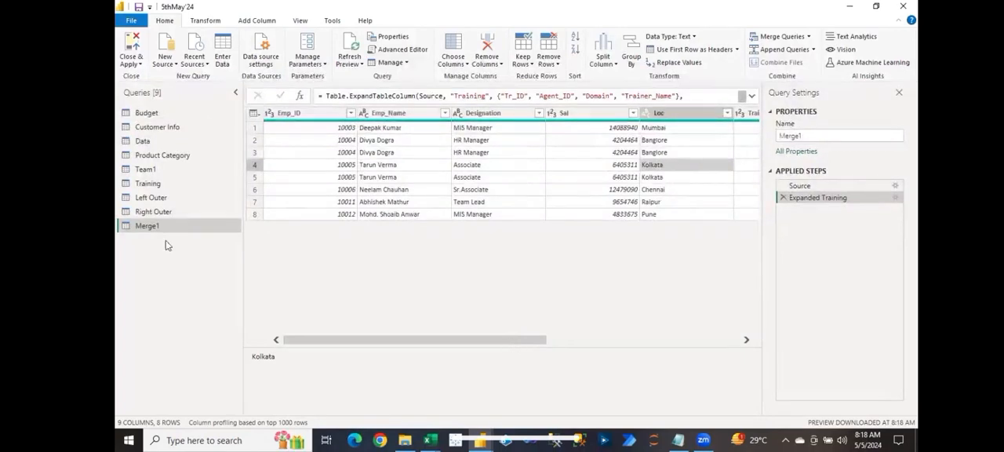
# Step: Rename the inner-joined query as Inner Join
pyautogui.doubleClick(148, 226)
pyautogui.press('BackSpace')
pyautogui.write('Inner Join')
pyautogui.press('Return')
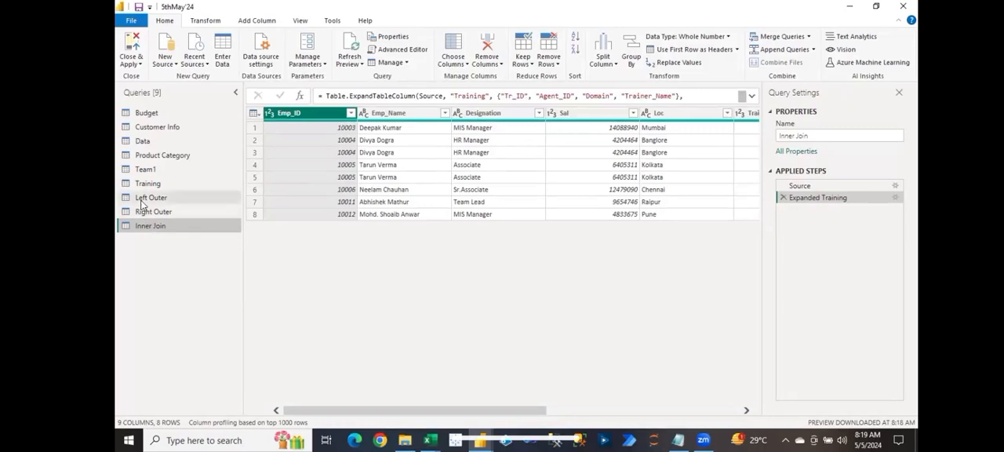
# Step: Compare the rows of the Left Outer, Right Outer and Inner Join queries
pyautogui.click(142, 199)
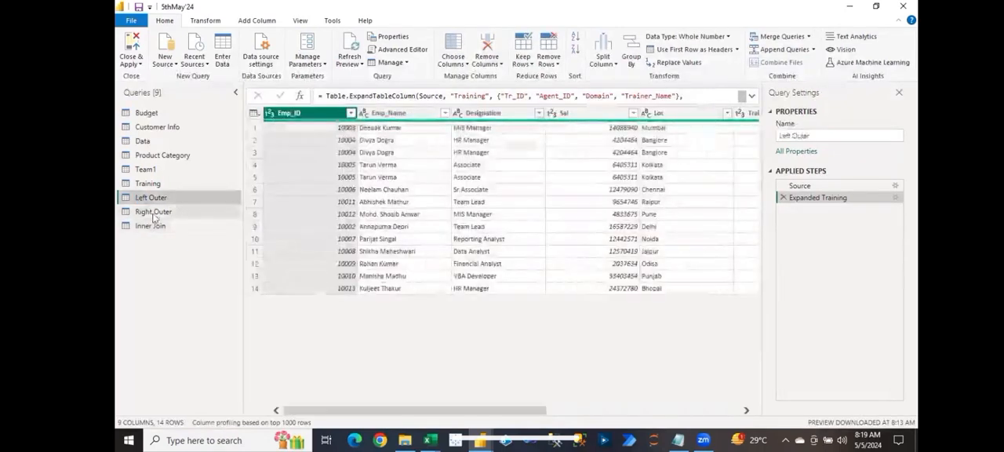
pyautogui.click(152, 212)
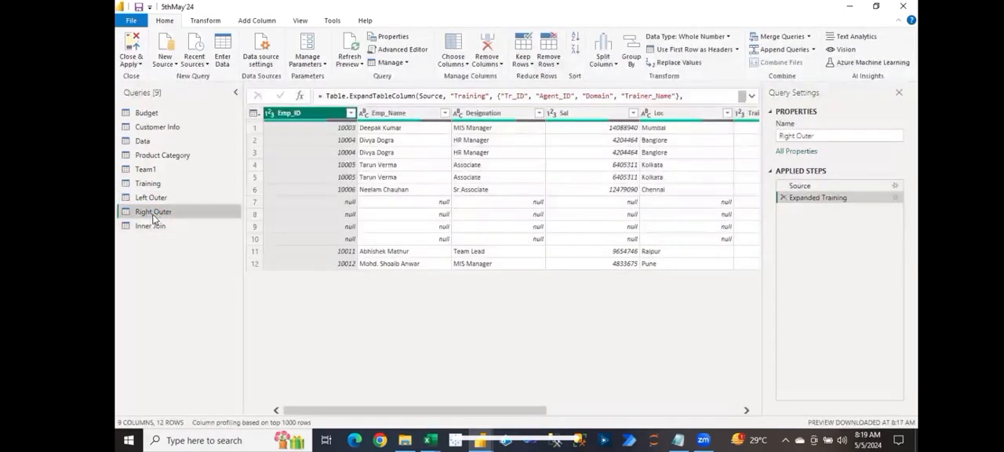
pyautogui.click(163, 227)
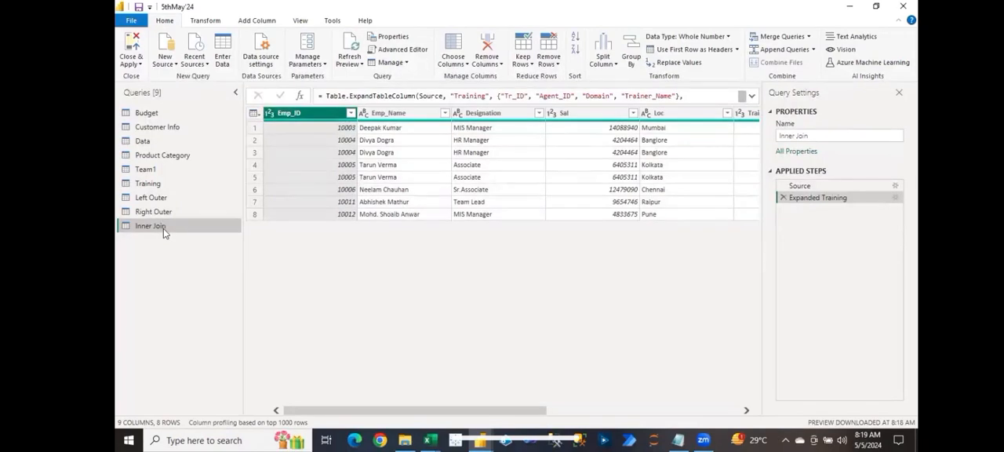
# Step: In Notepad, list the join kinds on separate lines: Left Outer, Right Outer, Full Join and Inner Join
pyautogui.click(682, 439)
pyautogui.write('Left')
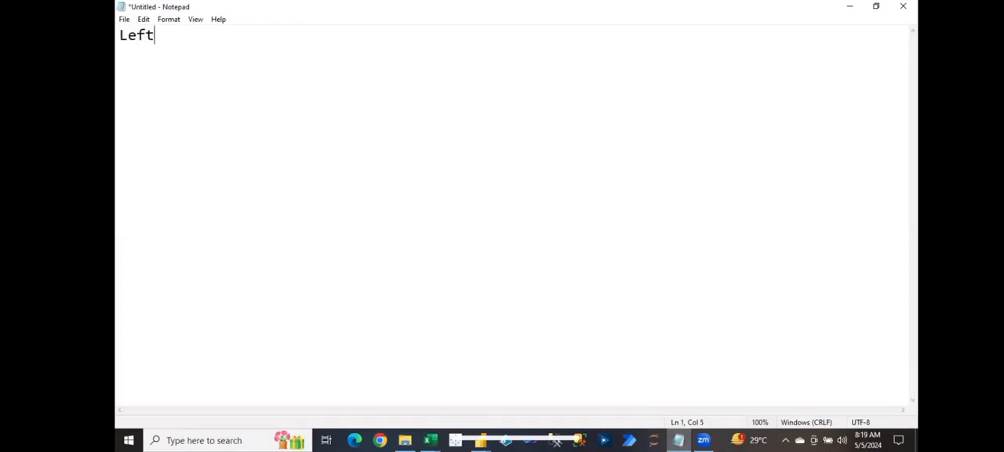
pyautogui.write(' Outer')
pyautogui.press('Return')
pyautogui.write('Right ')
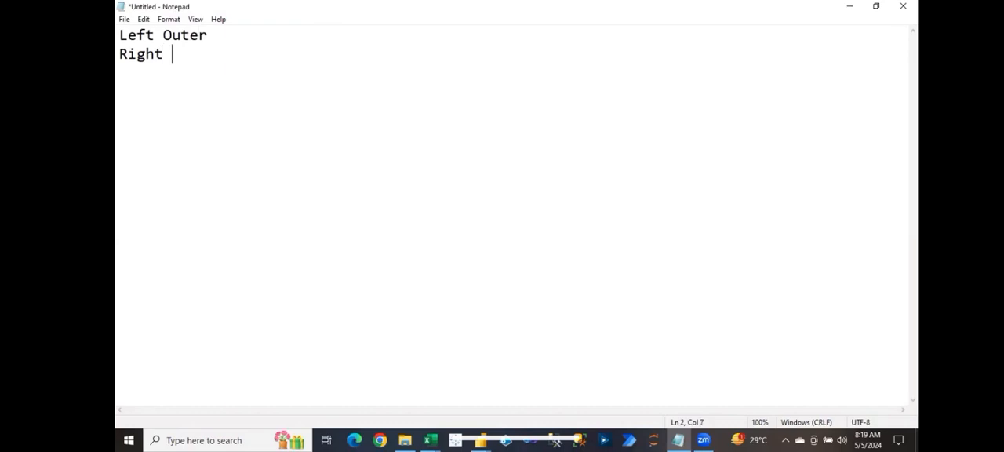
pyautogui.write('Outer')
pyautogui.press('Return')
pyautogui.write('In')
pyautogui.press('BackSpace')
pyautogui.press('BackSpace')
pyautogui.write('Full Join')
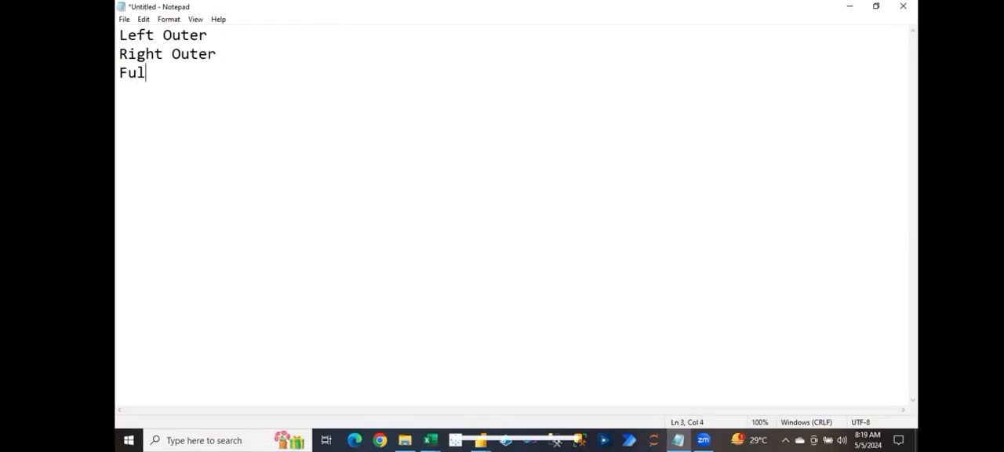
pyautogui.press('Return')
pyautogui.write('Inner Join')
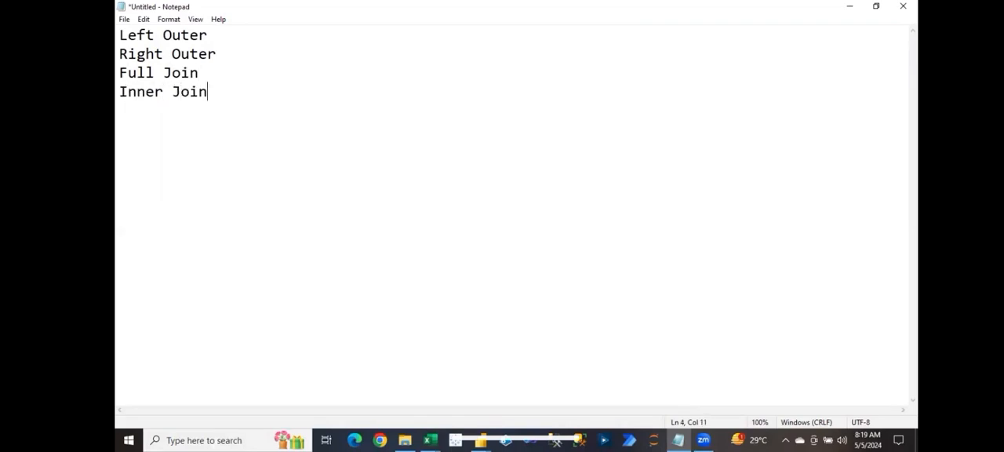
pyautogui.press('Return')
# Step: Add Left Anti and Right Anti on separate lines at the end of the join kinds list
pyautogui.write('Left Anti')
pyautogui.press('Return')
pyautogui.write('Right Anti')
pyautogui.press('Return')
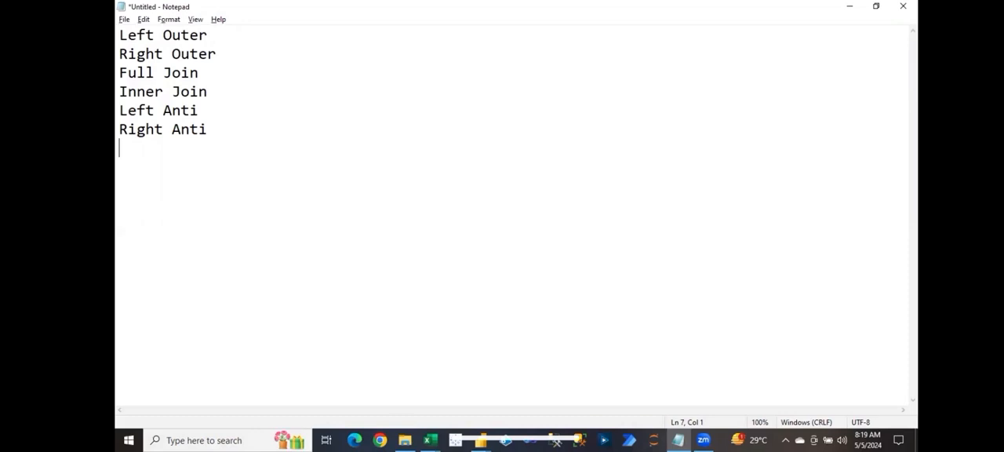
# Step: Switch back to Power Query Editor and review the rows of the Team1, Left Outer and Right Outer queries
pyautogui.hotkey('alt', 'Tab')
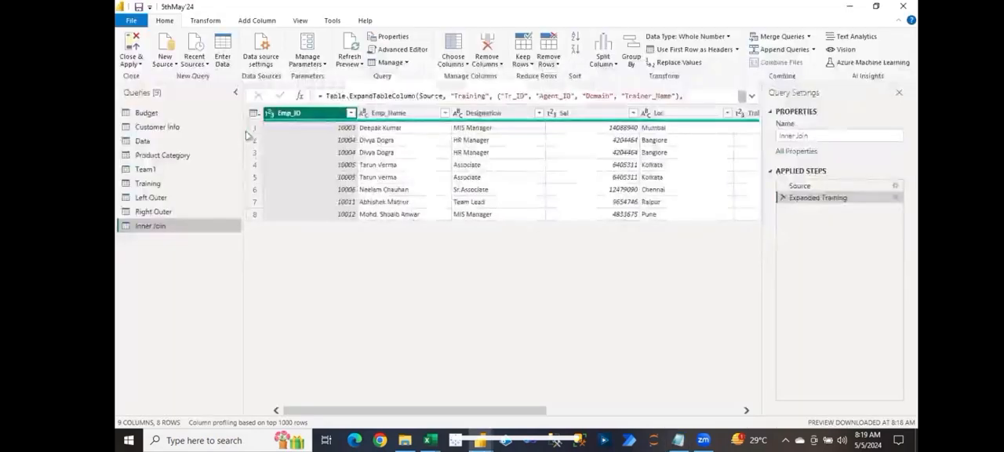
pyautogui.click(184, 169)
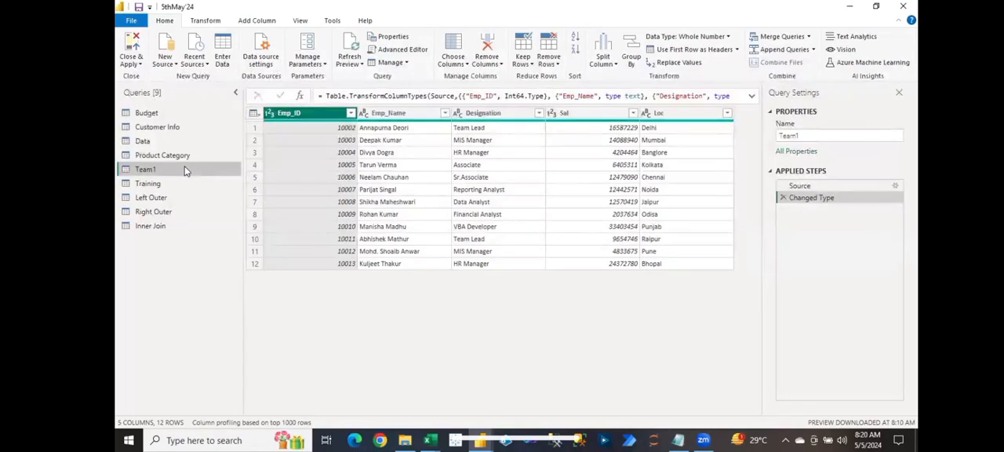
pyautogui.click(161, 196)
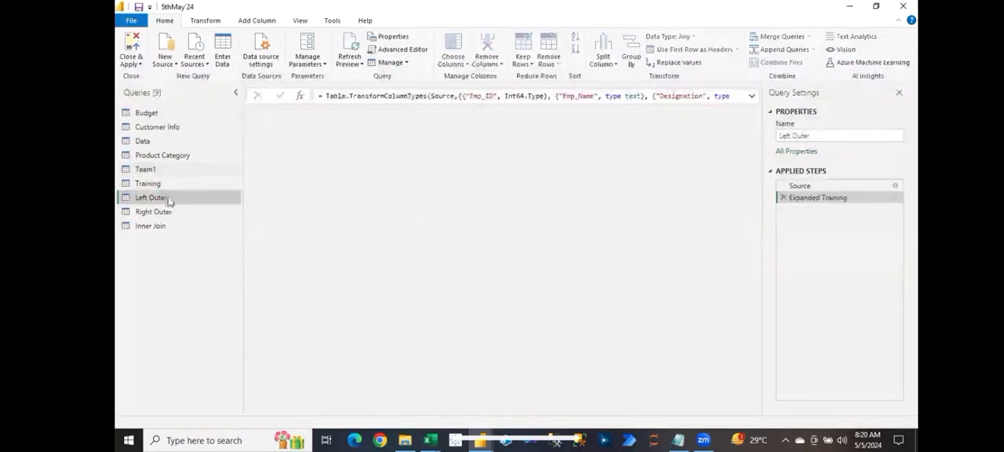
pyautogui.click(171, 213)
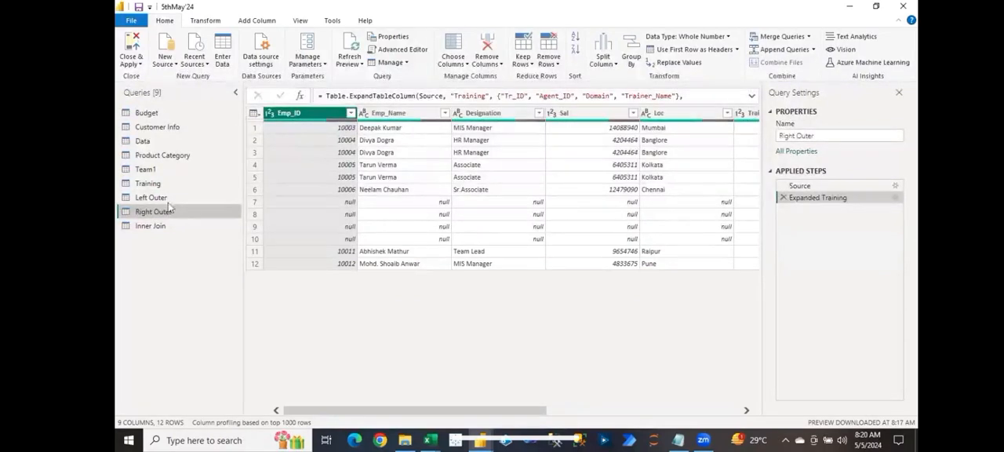
# Step: Merge Team1 with Training as a new query, matching Emp_ID to Agent_ID with a Full Outer join
pyautogui.click(158, 170)
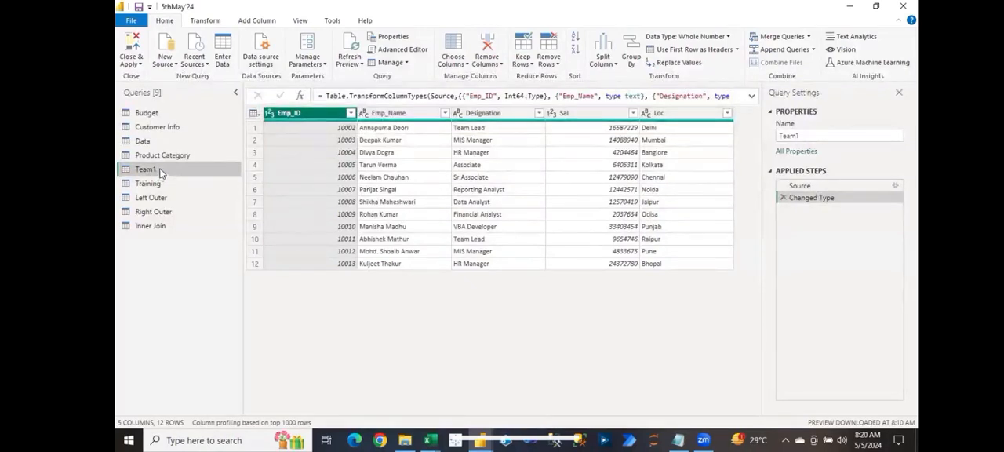
pyautogui.click(808, 36)
pyautogui.click(801, 64)
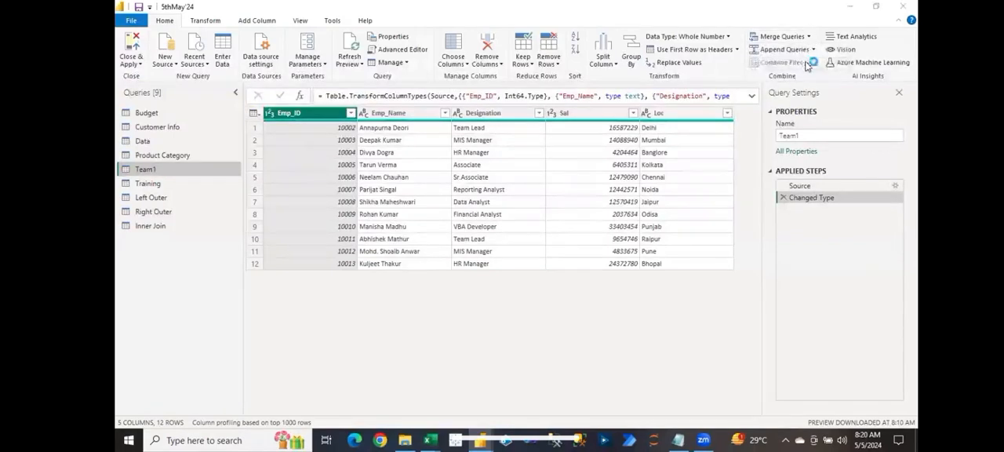
pyautogui.click(392, 205)
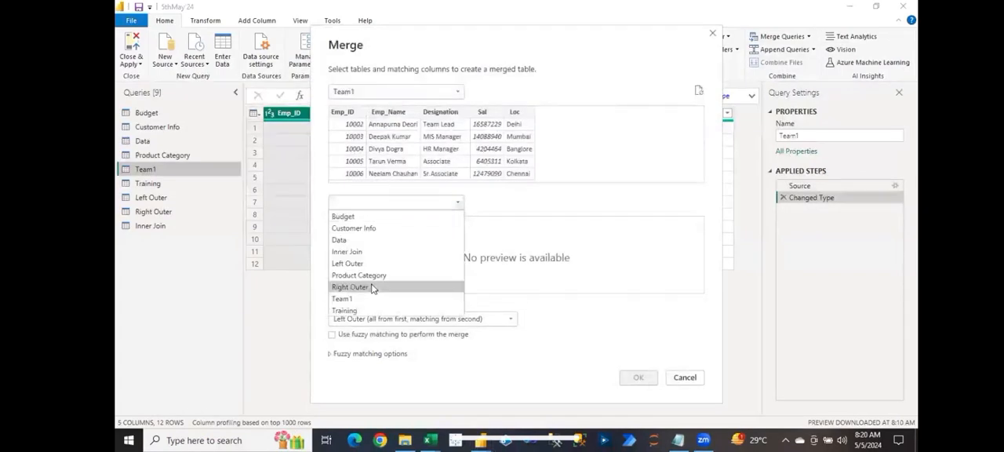
pyautogui.click(363, 311)
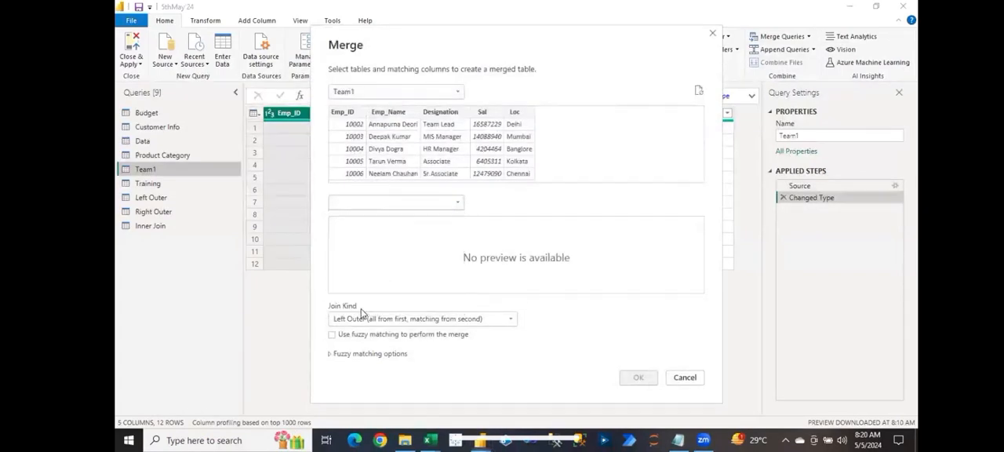
pyautogui.click(342, 112)
pyautogui.click(381, 223)
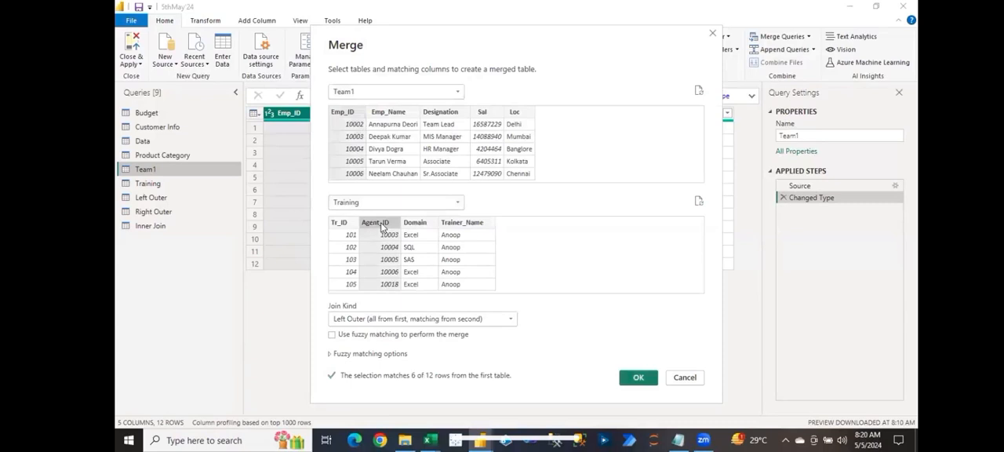
pyautogui.click(432, 319)
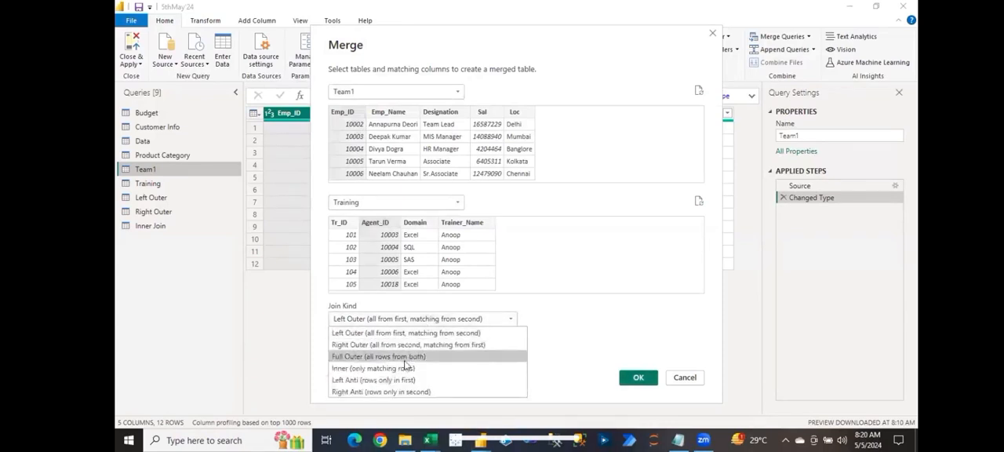
pyautogui.click(395, 357)
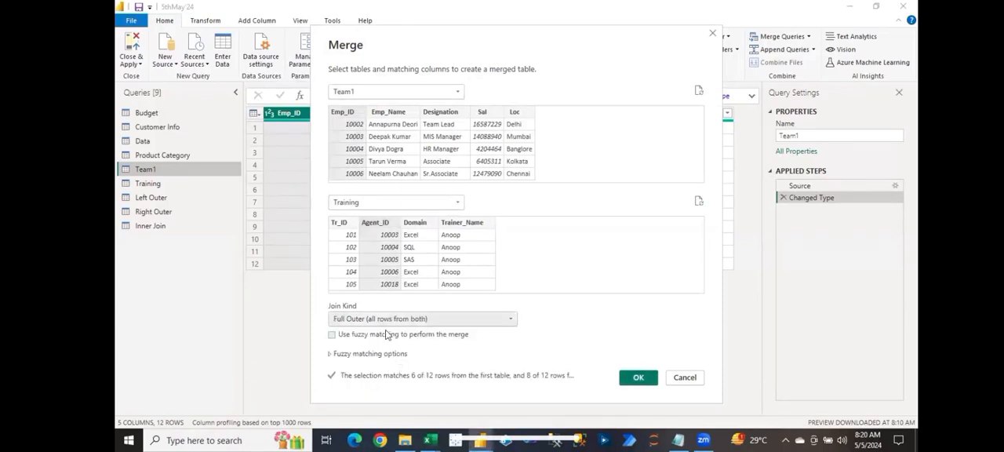
pyautogui.click(638, 376)
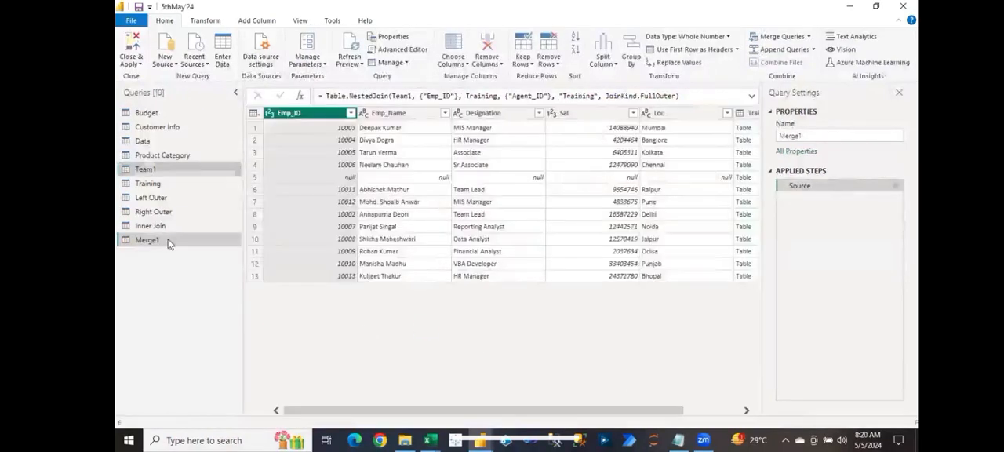
# Step: Rename the full-outer-joined query as Full Outer
pyautogui.doubleClick(168, 238)
pyautogui.write('Fu')
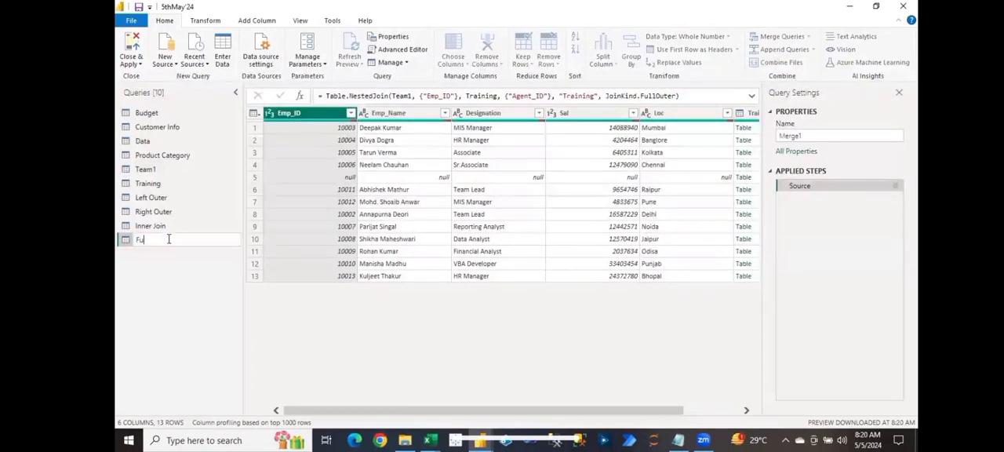
pyautogui.write('ll Outer')
pyautogui.press('Return')
# Step: Expand the Training column of the Full Outer query into all its columns, keeping the original column name as prefix
pyautogui.hscroll(3, 474, 420)
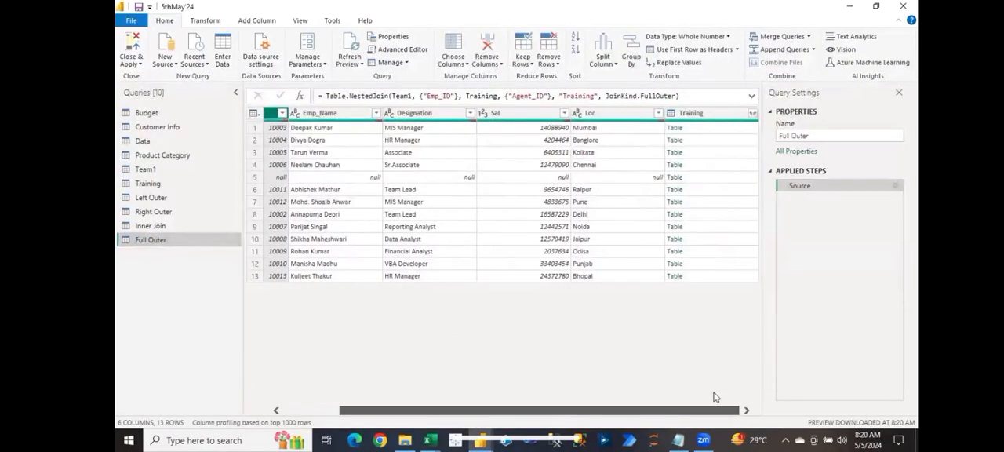
pyautogui.click(752, 115)
pyautogui.click(751, 115)
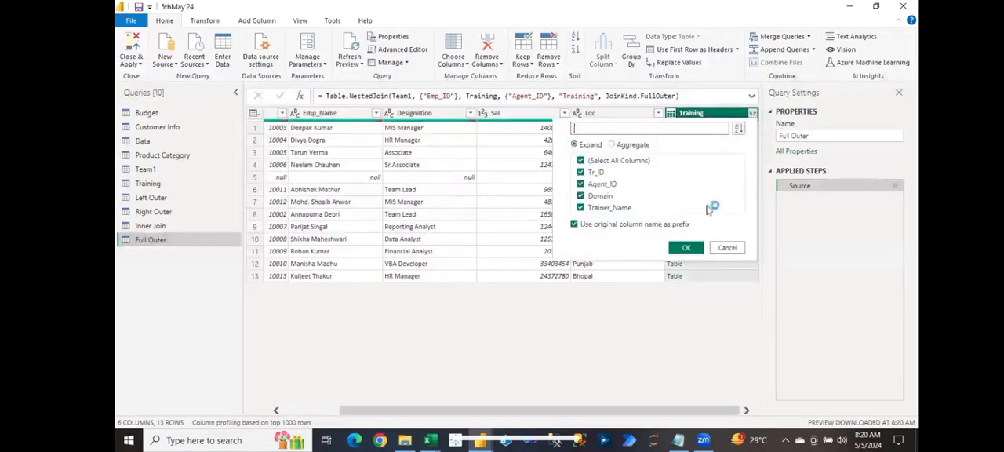
pyautogui.click(689, 246)
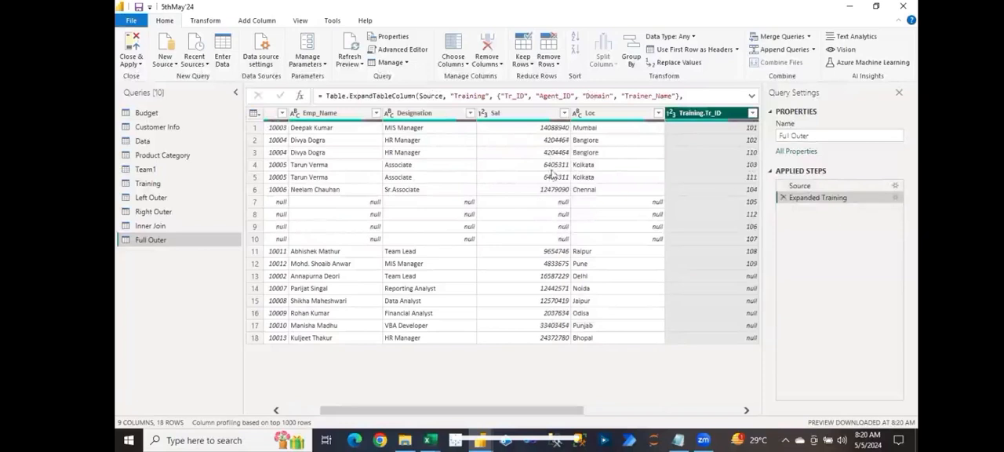
# Step: Examine the unmatched rows of the Full Outer query across the Team1 and Training columns
pyautogui.hscroll(2, 636, 422)
pyautogui.hscroll(3, 636, 422)
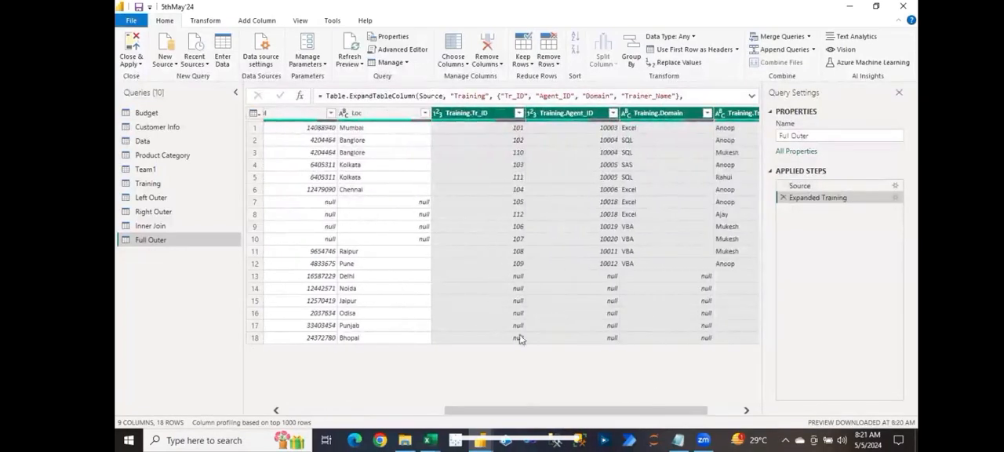
pyautogui.moveTo(533, 409); pyautogui.dragTo(374, 388)
pyautogui.click(321, 279)
pyautogui.moveTo(416, 348); pyautogui.dragTo(580, 345)
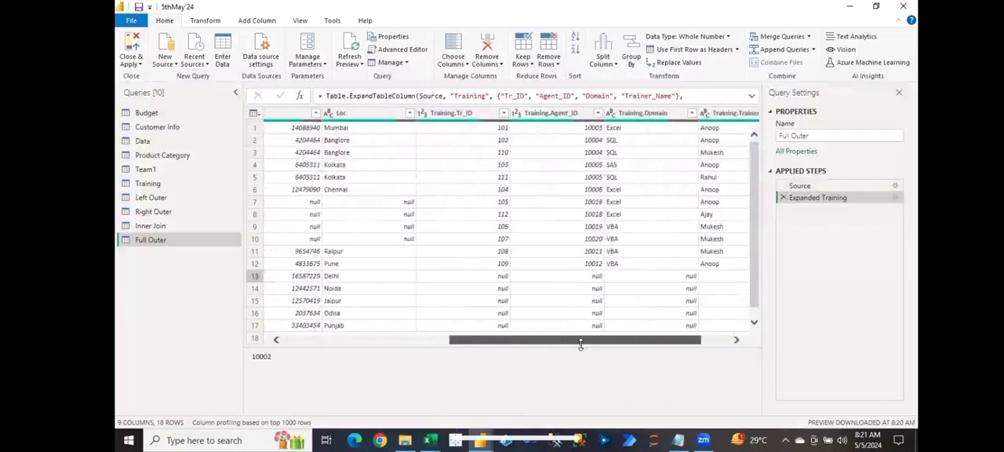
pyautogui.click(589, 213)
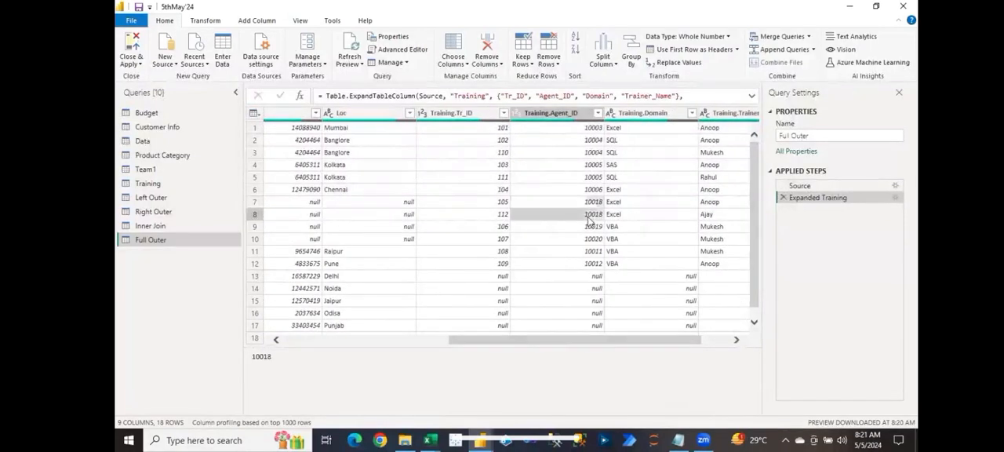
pyautogui.click(379, 214)
pyautogui.click(373, 205)
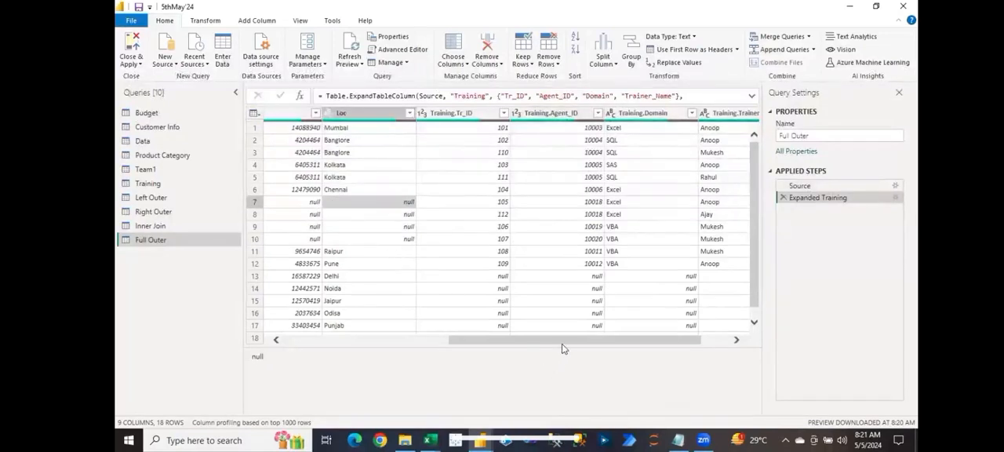
pyautogui.moveTo(563, 340); pyautogui.dragTo(354, 339)
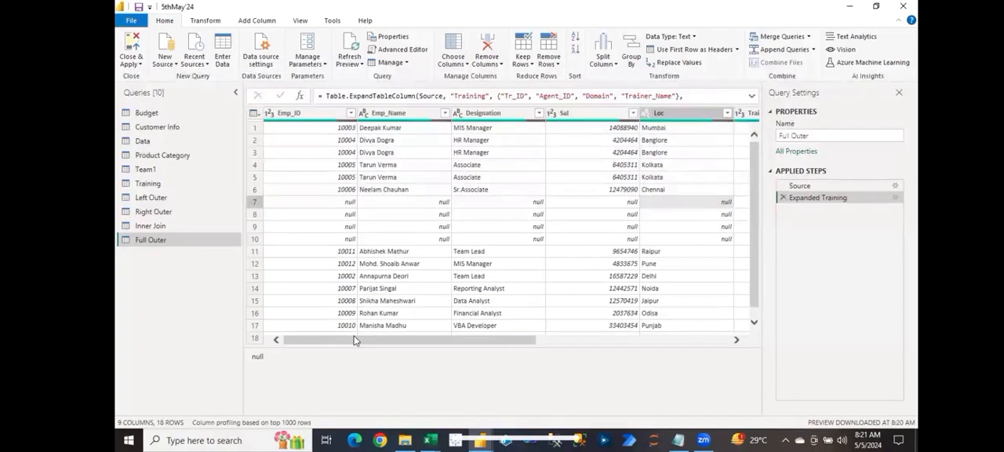
# Step: Merge Team1 with Training as a new query, matching Emp_ID to Agent_ID with a Left Anti join
pyautogui.click(809, 37)
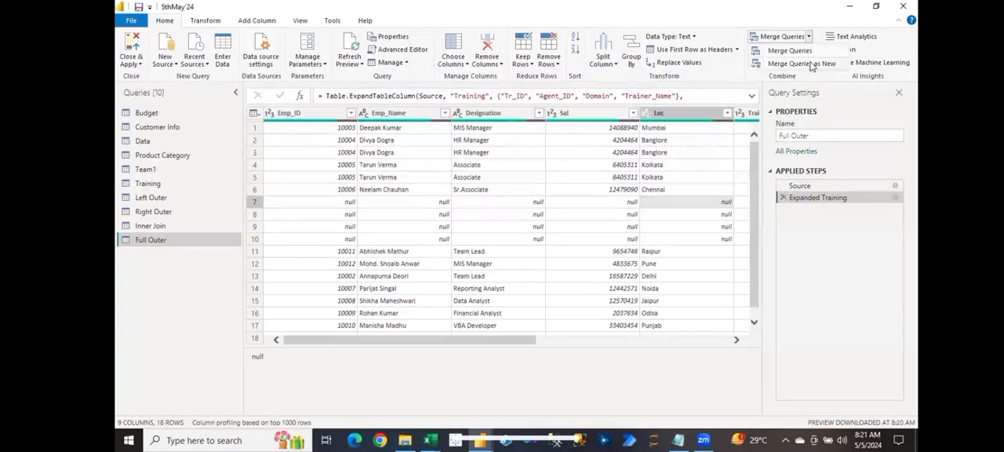
pyautogui.click(811, 66)
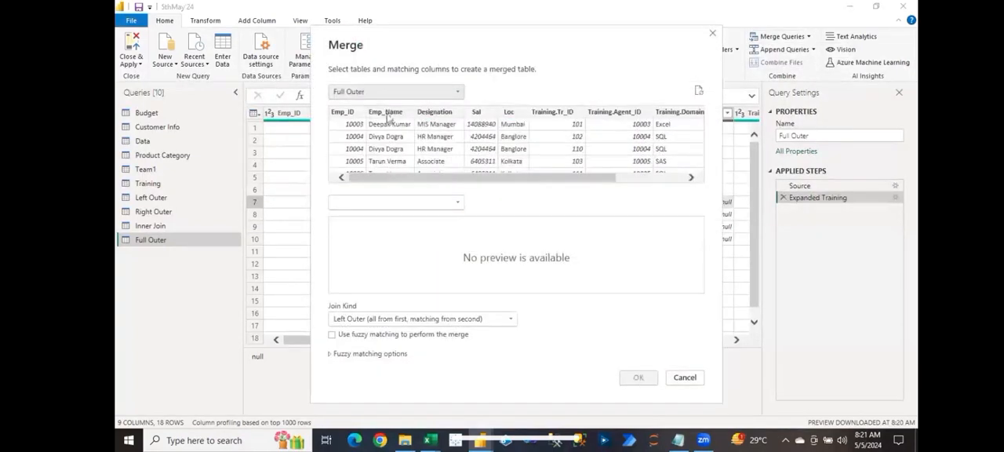
pyautogui.click(390, 92)
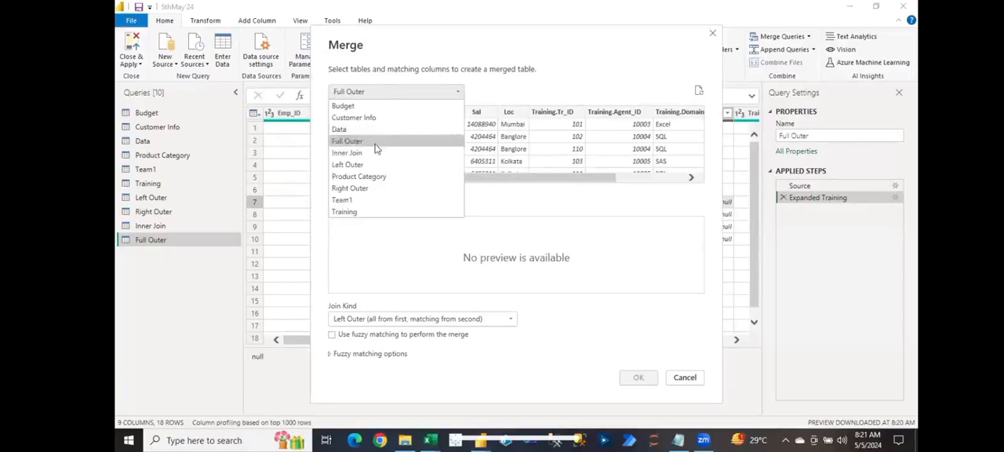
pyautogui.click(353, 203)
pyautogui.click(365, 206)
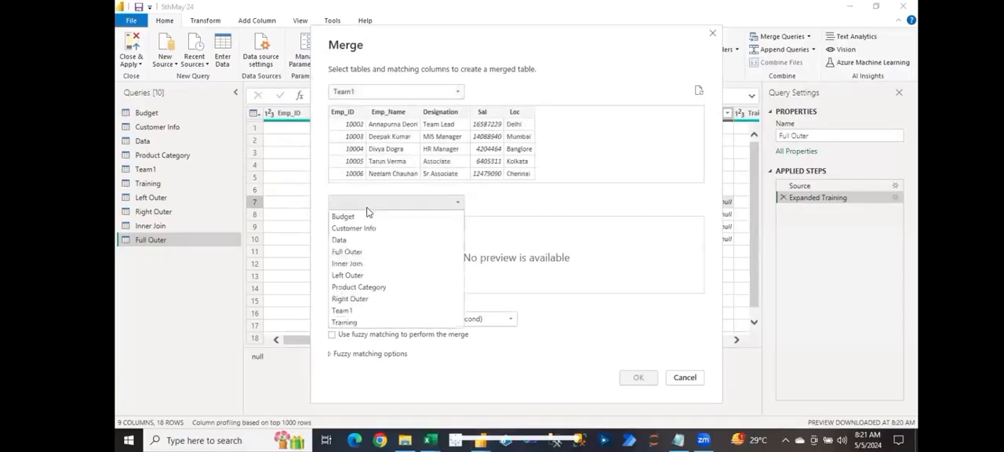
pyautogui.click(345, 322)
pyautogui.click(343, 111)
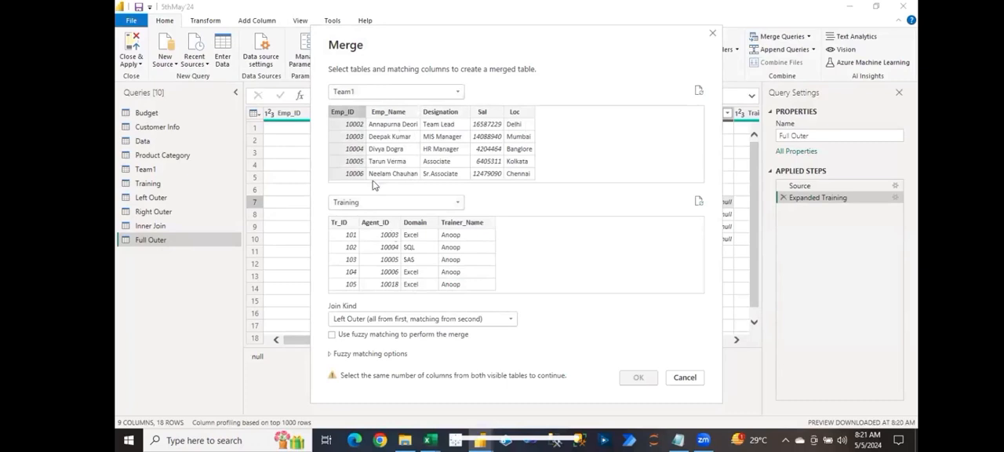
pyautogui.click(390, 227)
pyautogui.click(388, 320)
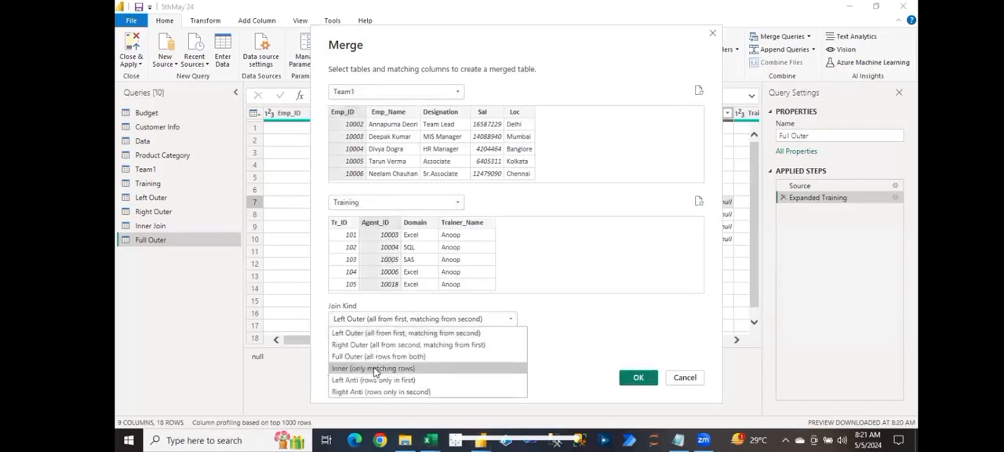
pyautogui.click(371, 380)
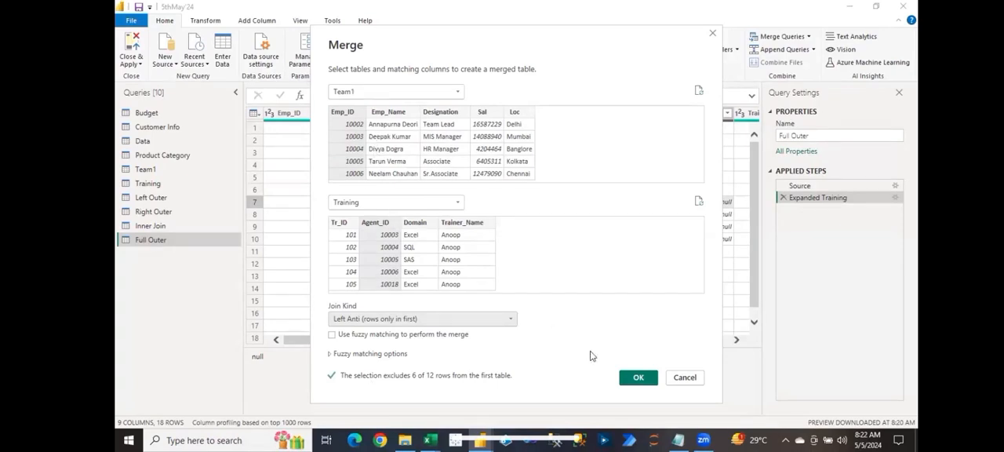
pyautogui.click(640, 378)
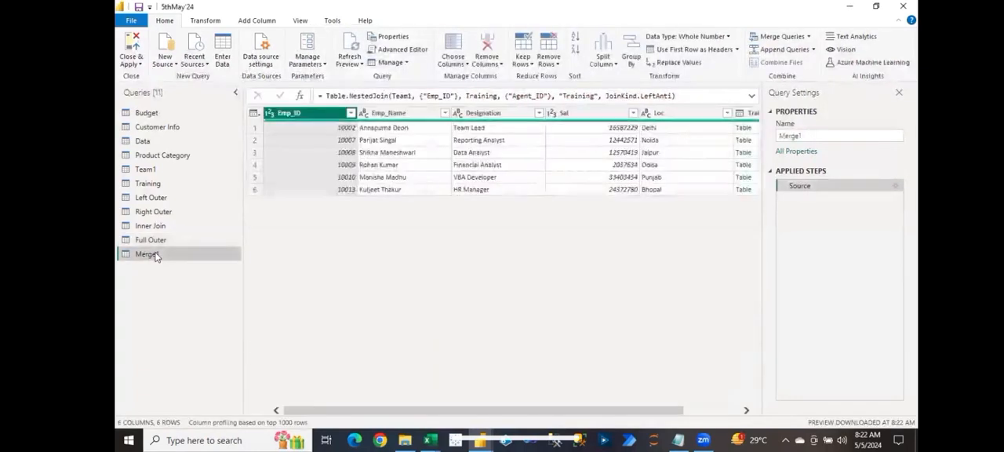
# Step: Rename the left-anti-joined query as Left Anti
pyautogui.doubleClick(155, 255)
pyautogui.write('Left Anti')
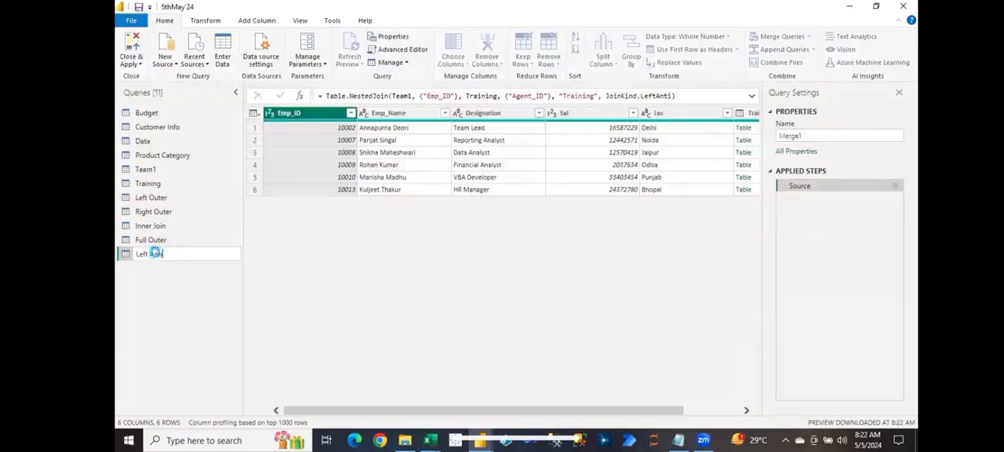
pyautogui.press('Return')
# Step: Expand the Training column of the Left Anti query into all its columns and select the Emp_ID column
pyautogui.moveTo(541, 409); pyautogui.dragTo(784, 153)
pyautogui.click(754, 114)
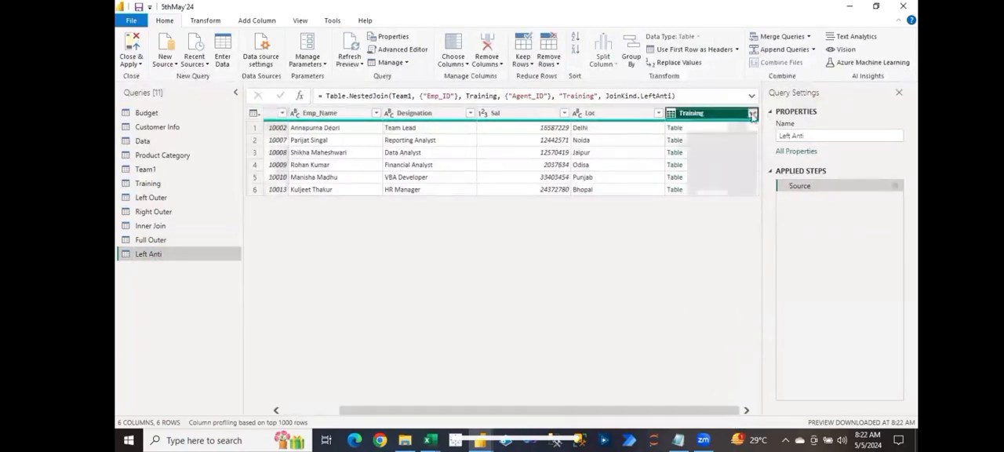
pyautogui.click(686, 248)
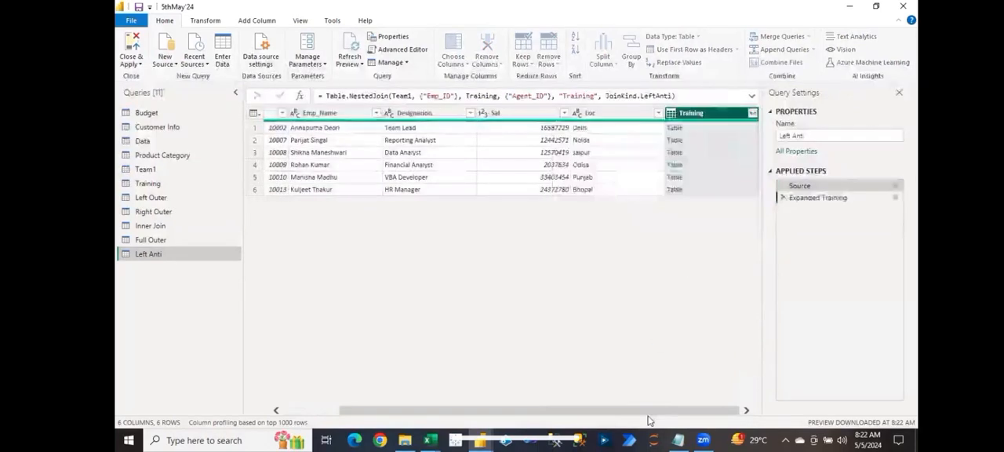
pyautogui.moveTo(563, 417); pyautogui.dragTo(392, 372)
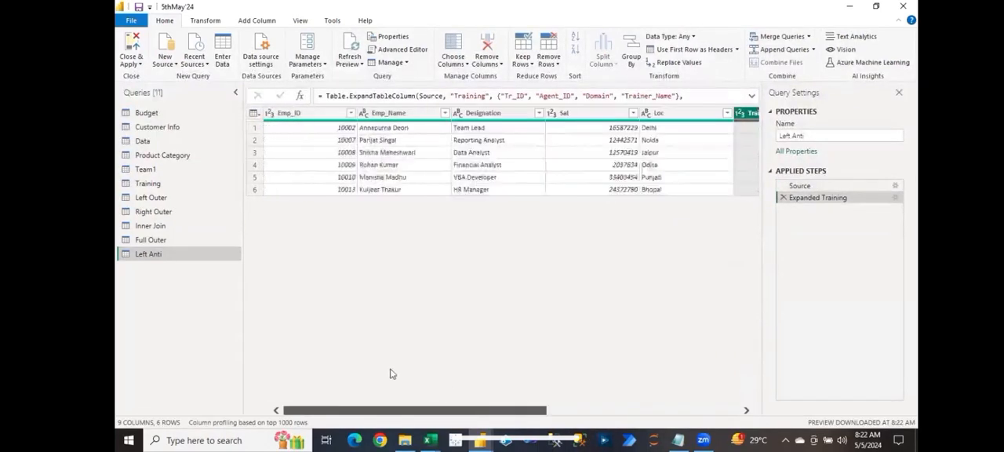
pyautogui.click(331, 114)
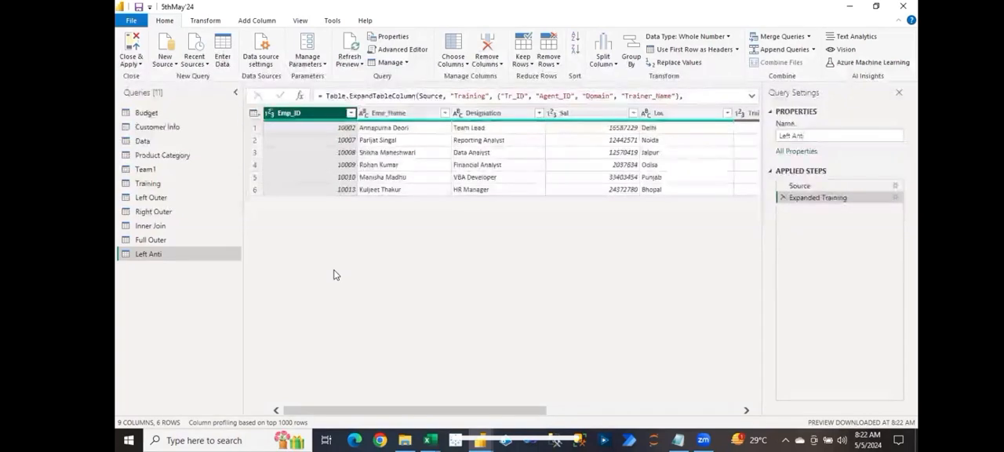
# Step: Merge Team1 with Training as a new query, matching Emp_ID to Agent_ID with a Right Anti join
pyautogui.click(149, 184)
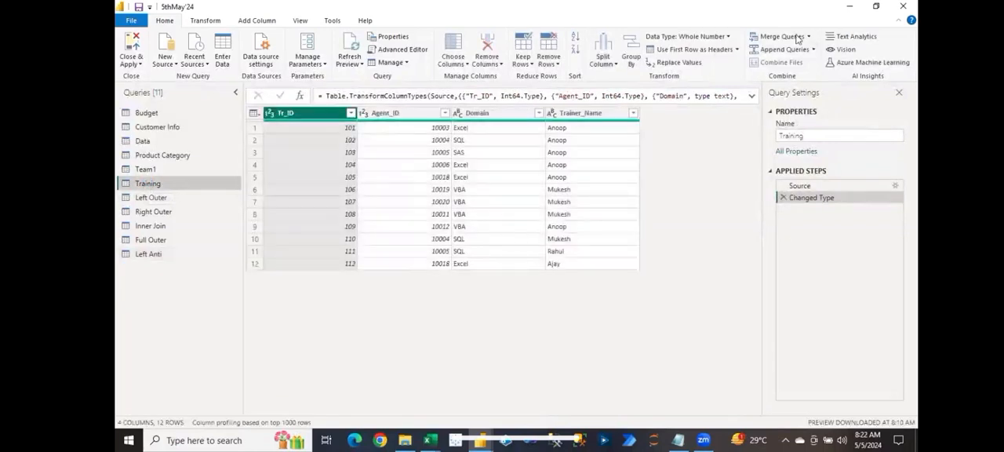
pyautogui.click(811, 37)
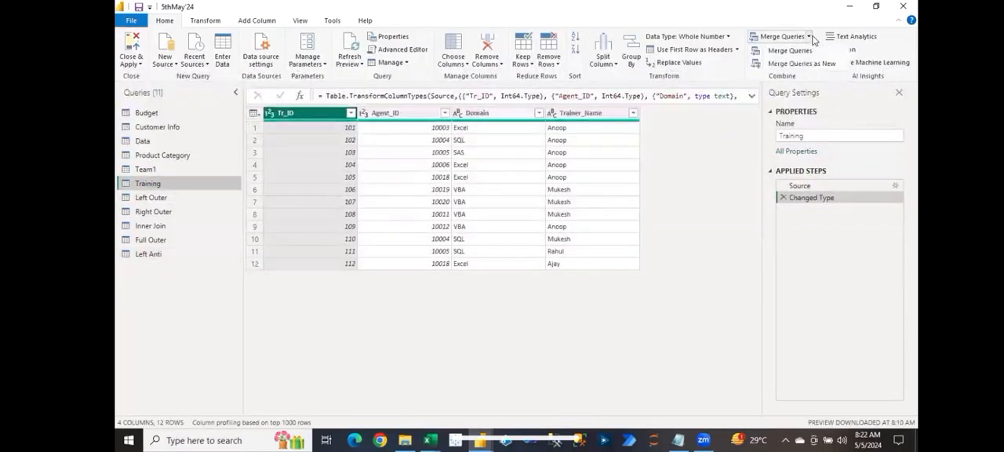
pyautogui.click(801, 64)
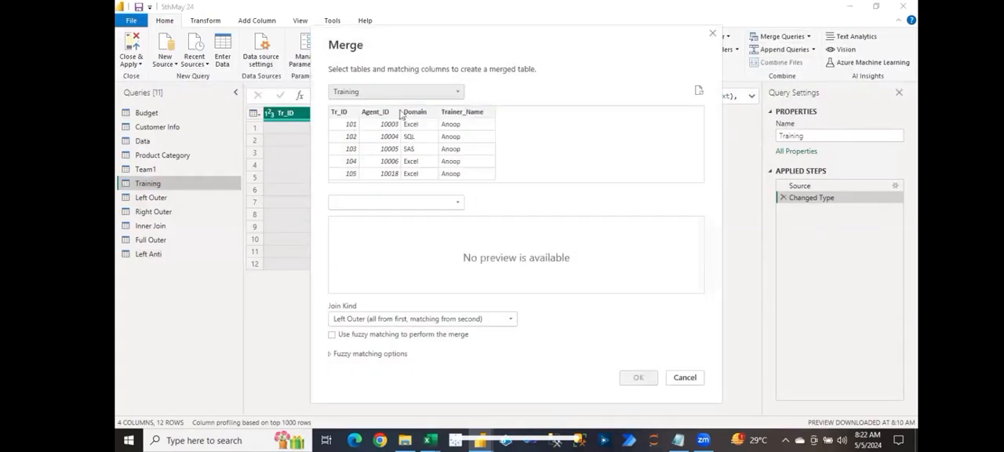
pyautogui.click(362, 92)
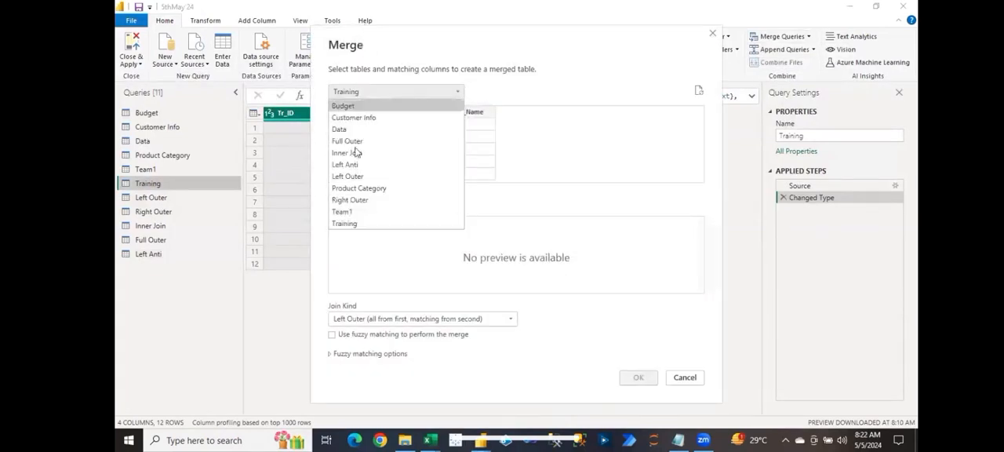
pyautogui.click(350, 212)
pyautogui.click(348, 202)
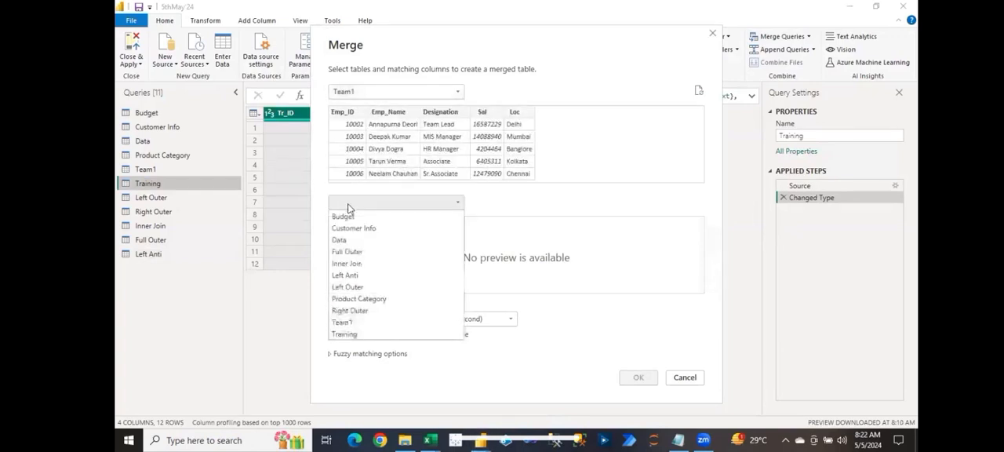
pyautogui.click(343, 332)
pyautogui.click(353, 114)
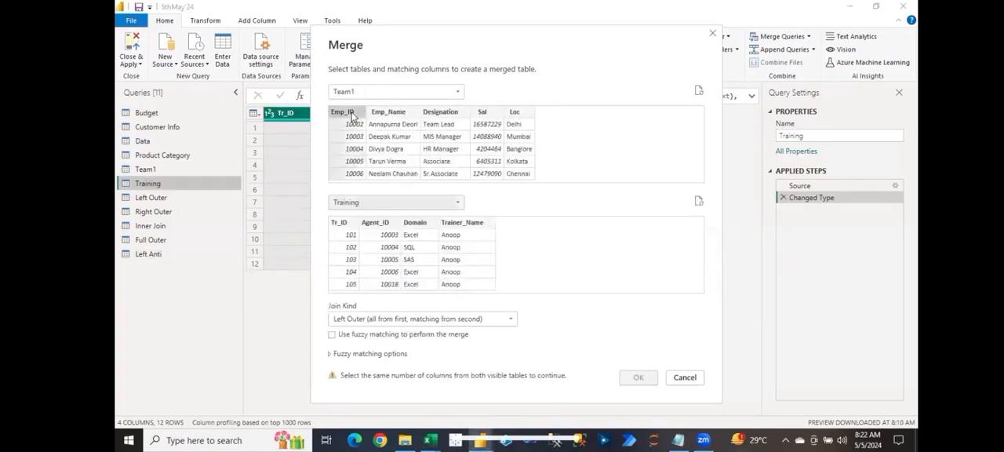
pyautogui.click(384, 225)
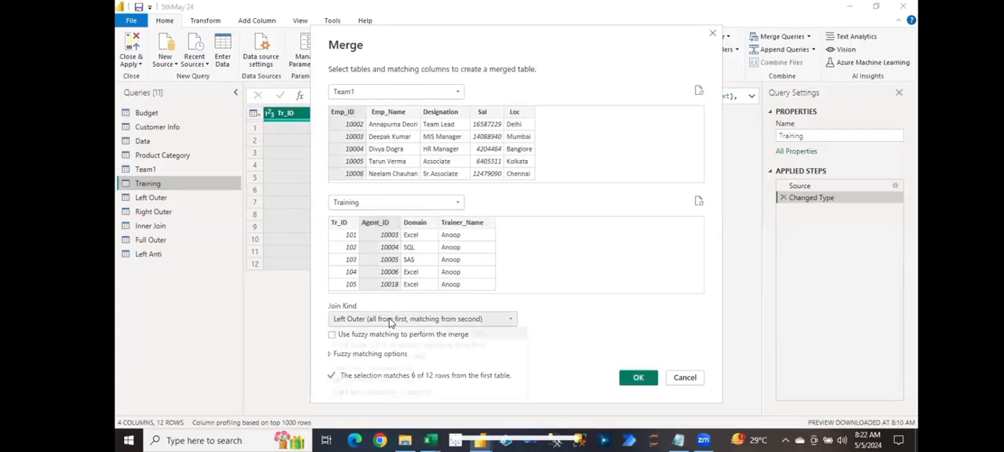
pyautogui.click(392, 319)
pyautogui.click(357, 392)
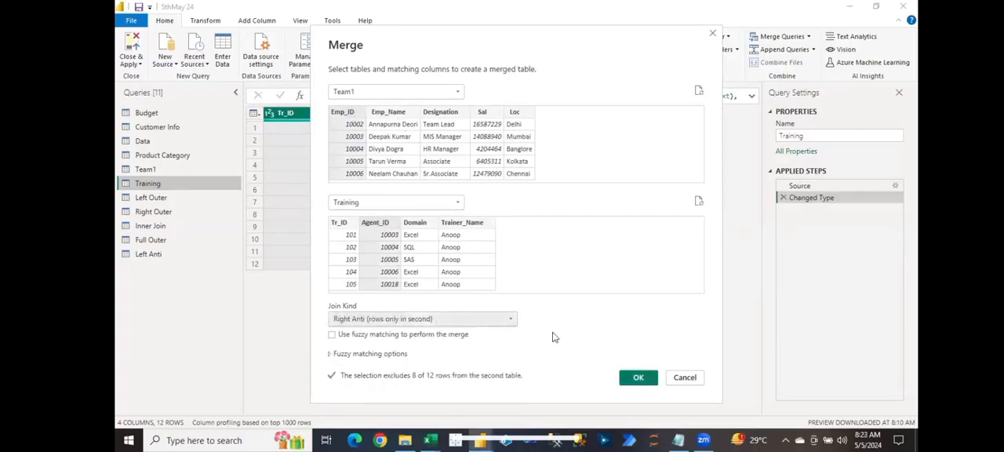
pyautogui.click(634, 380)
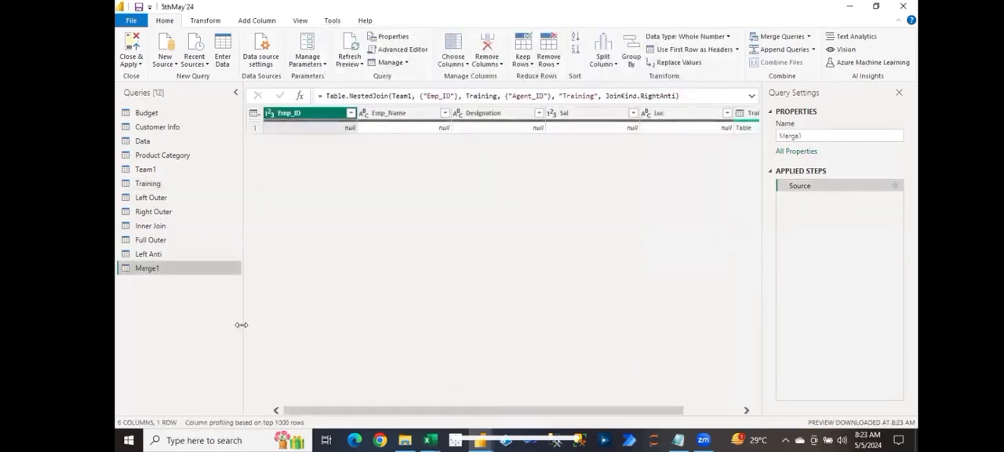
# Step: Rename the right-anti-joined query as Right Anti
pyautogui.doubleClick(149, 269)
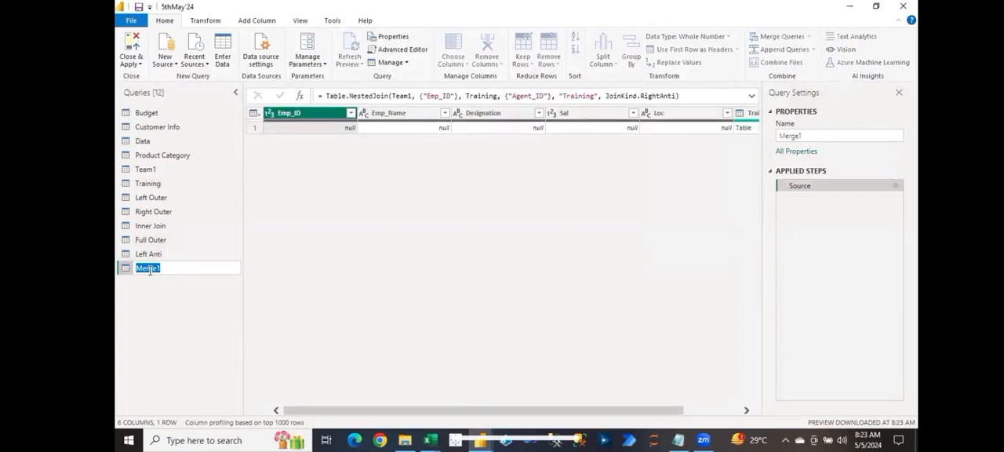
pyautogui.write('Right Anti')
pyautogui.press('Return')
# Step: Expand the Training column of the Right Anti query into all its columns, keeping the original column name as prefix, and select Training.Agent_ID
pyautogui.moveTo(495, 406); pyautogui.dragTo(552, 406)
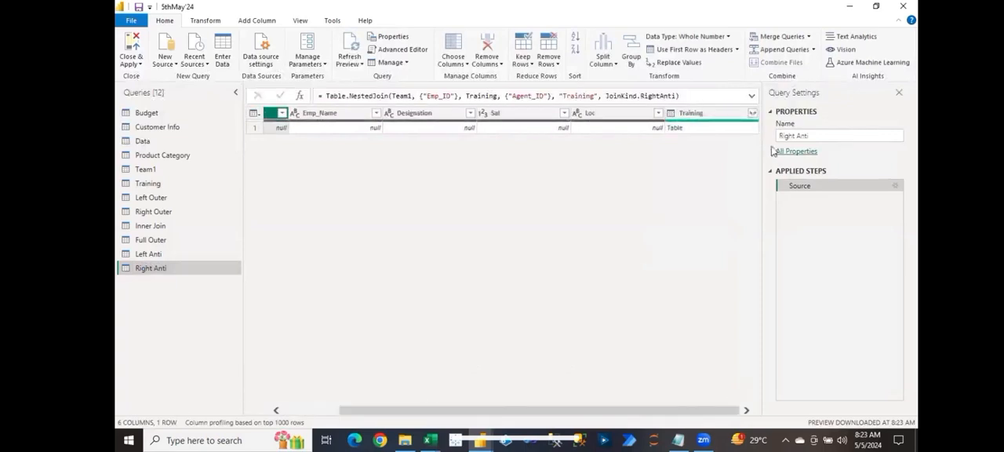
pyautogui.click(751, 113)
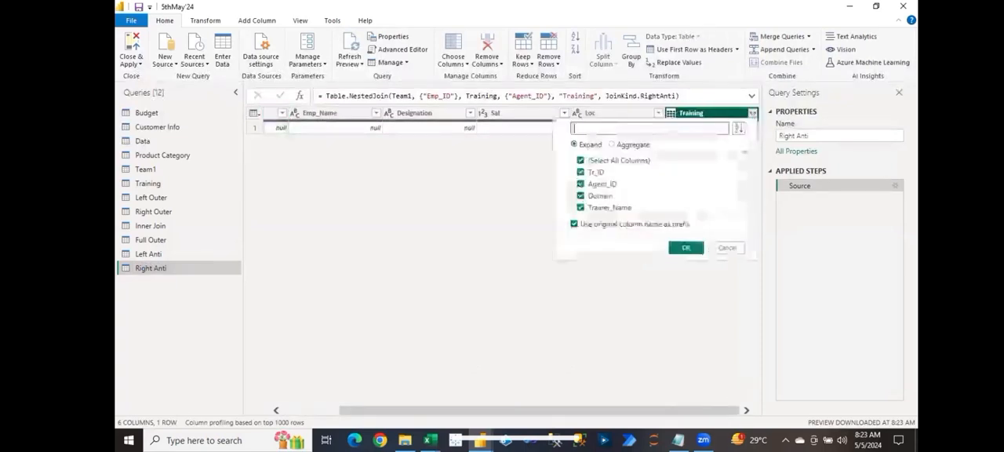
pyautogui.click(690, 248)
pyautogui.moveTo(571, 410); pyautogui.dragTo(652, 410)
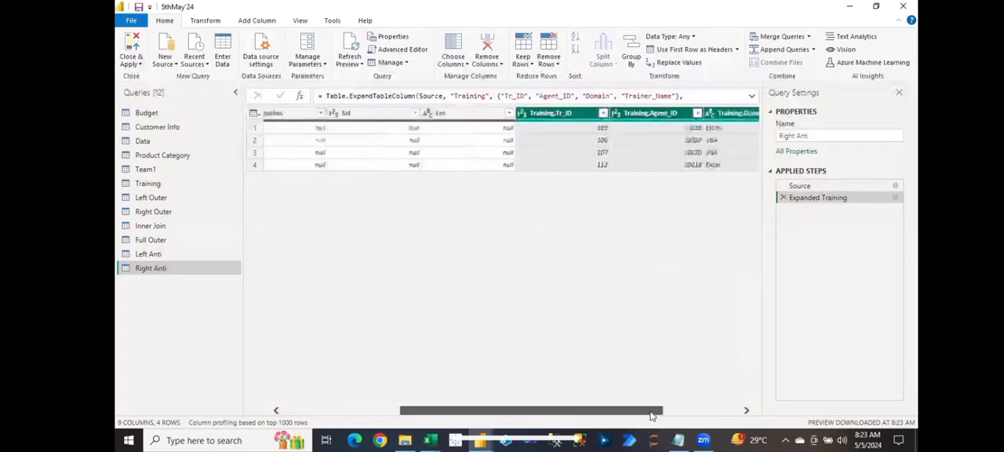
pyautogui.click(681, 116)
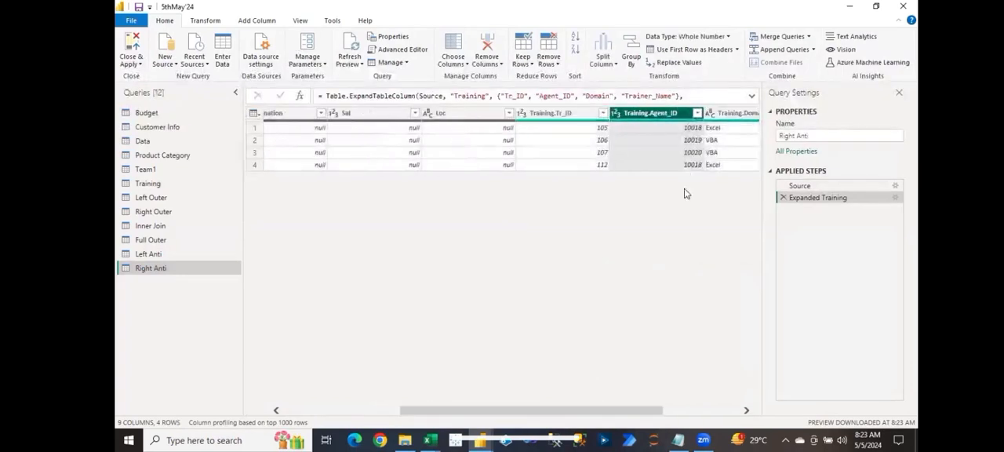
pyautogui.moveTo(588, 411); pyautogui.dragTo(472, 411)
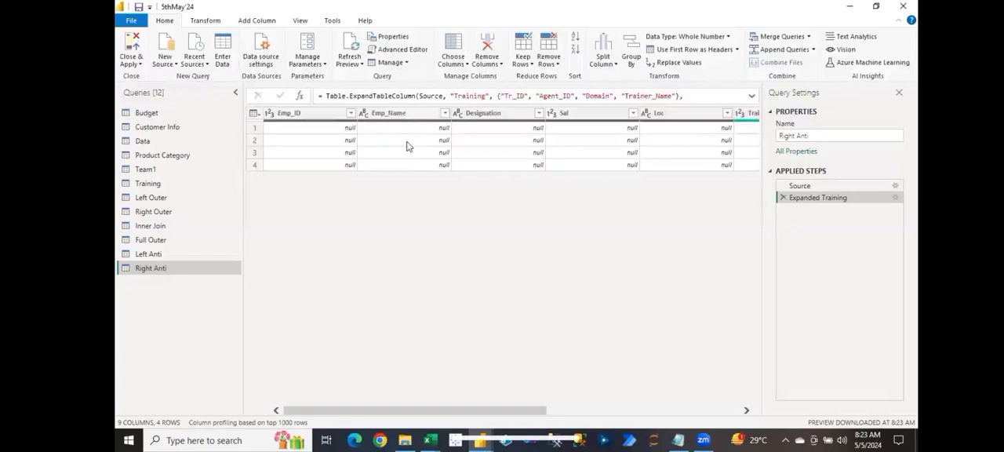
# Step: Apply the pending query changes while keeping the query editor open
pyautogui.click(131, 63)
pyautogui.click(152, 90)
pyautogui.moveTo(620, 125)
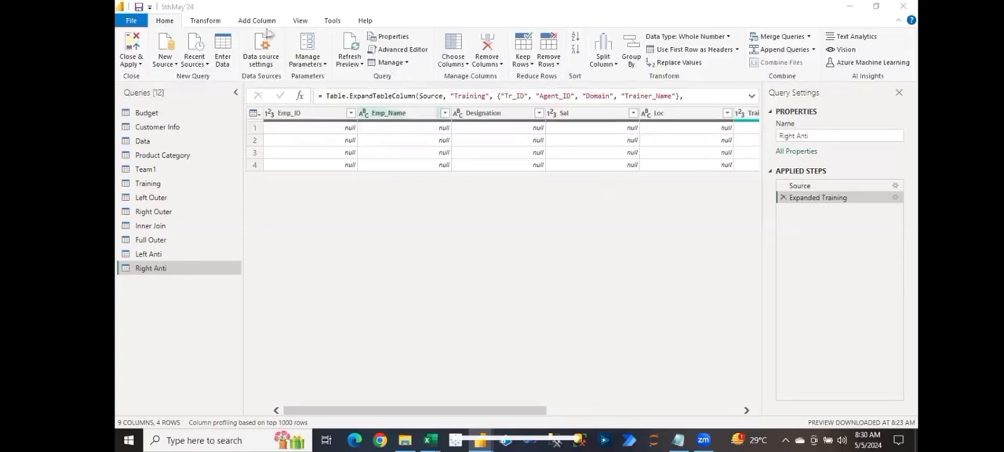
pyautogui.click(174, 64)
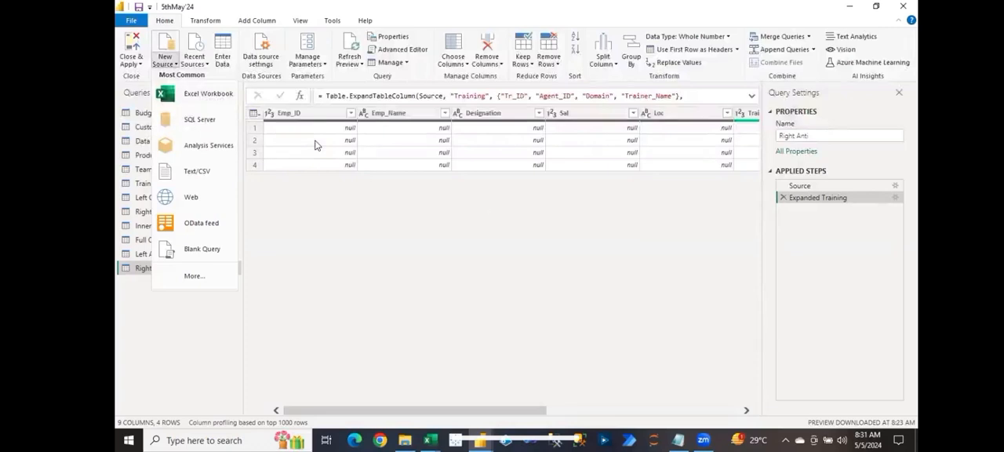
pyautogui.click(320, 228)
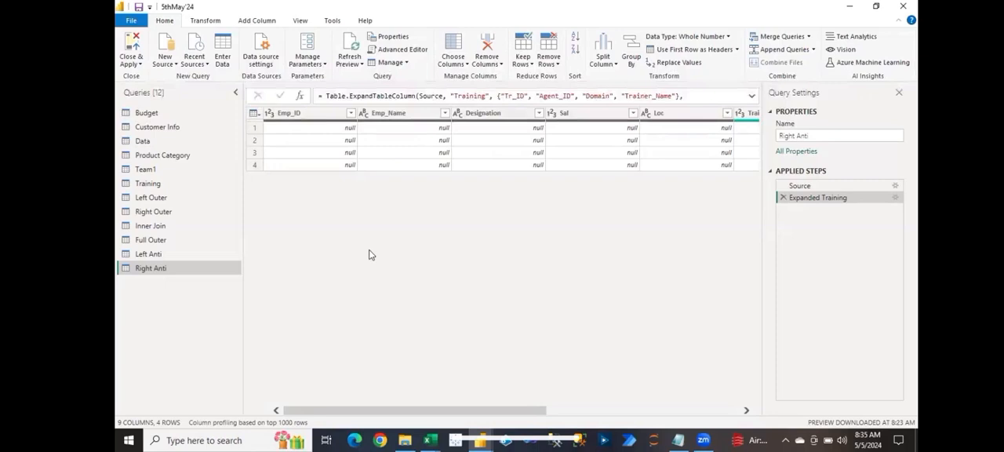
pyautogui.click(484, 62)
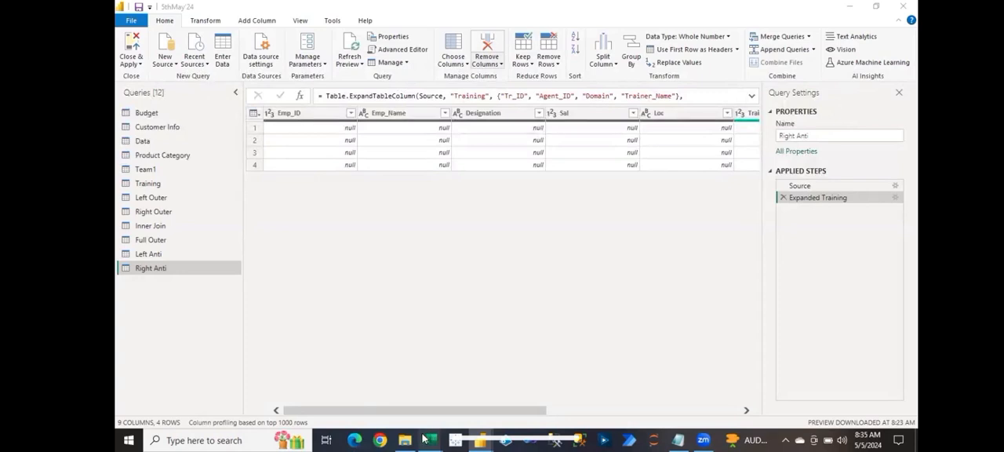
# Step: Switch to Excel, copy the Emp_Name column from the Team1 sheet of Data.xlsx into cell A1 of blank workbook Book1, and autofit the column
pyautogui.moveTo(429, 440)
pyautogui.click(456, 396)
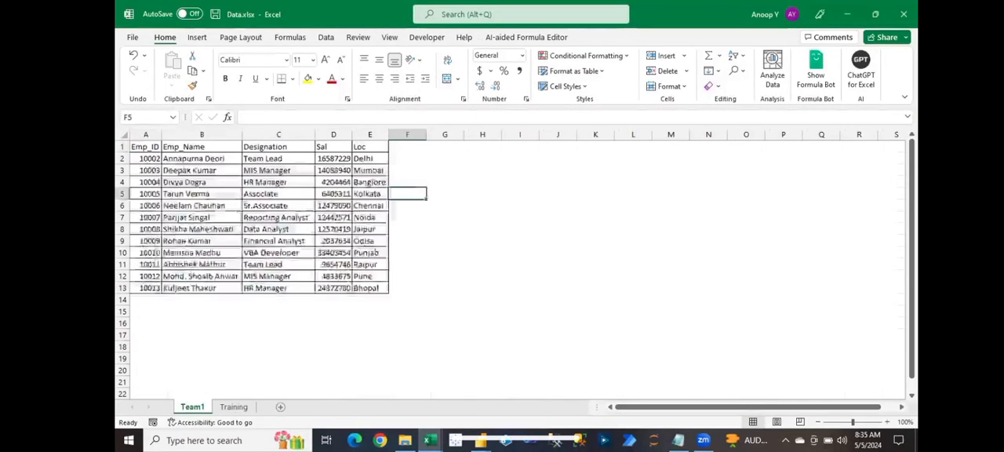
pyautogui.click(190, 145)
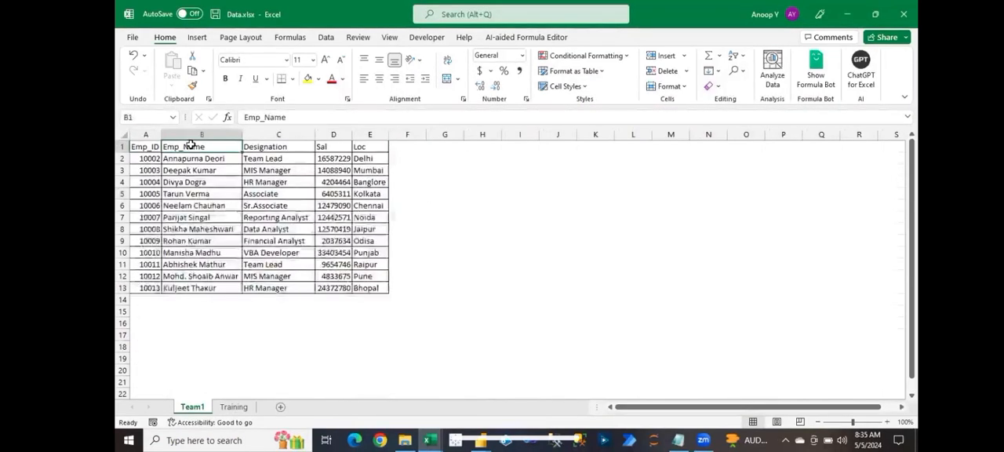
pyautogui.hotkey('ctrl', 'shift', 'Down')
pyautogui.hotkey('ctrl', 'c')
pyautogui.hotkey('alt', 'Tab')
pyautogui.hotkey('ctrl', 'v')
pyautogui.hotkey('alt', 'o')
pyautogui.press('c')
pyautogui.press('a')
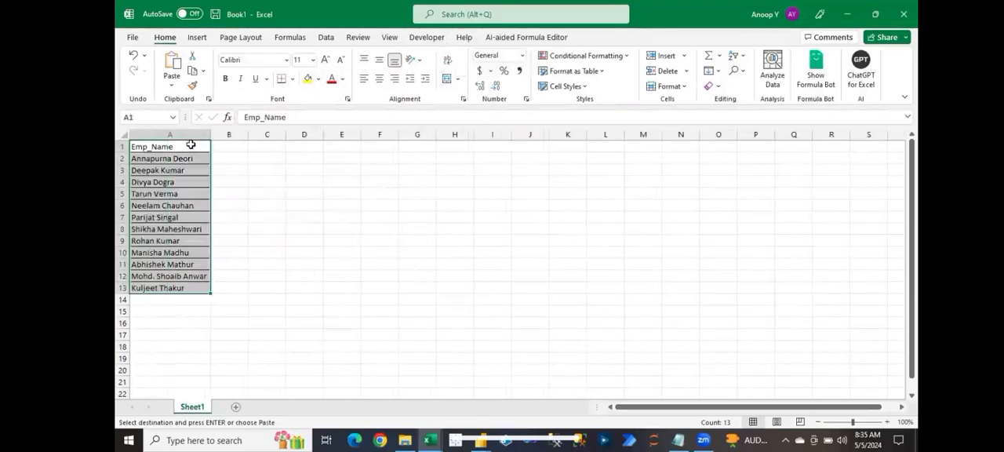
# Step: Enter the header DOJ in cell B1 and today's date, 5/5/2024, in cell B2
pyautogui.press('Right')
pyautogui.write('DOJ')
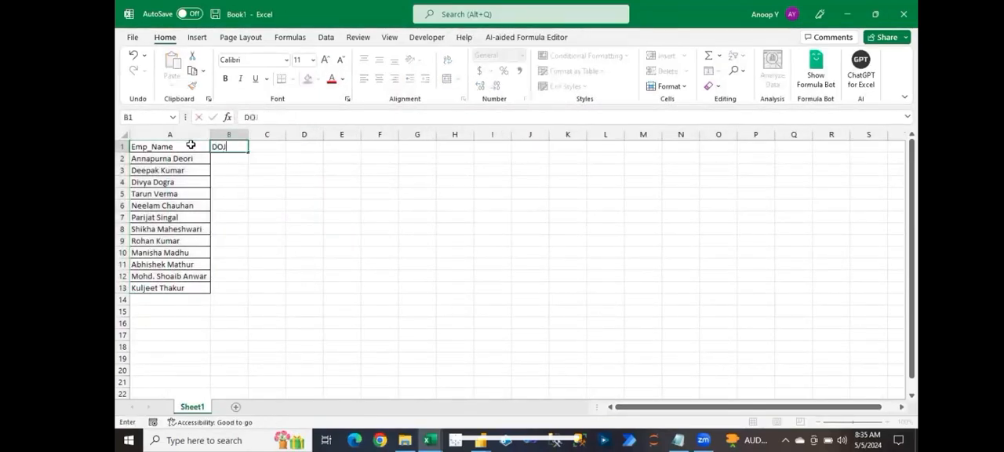
pyautogui.press('Return')
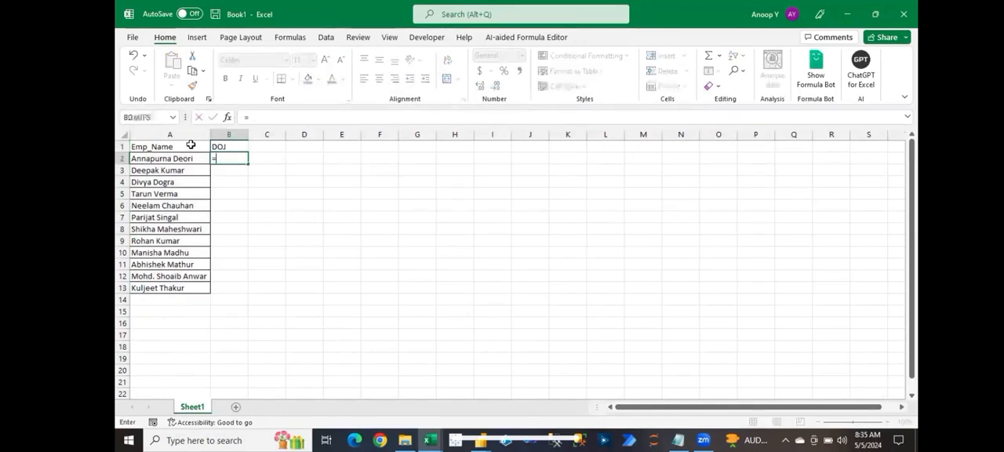
pyautogui.hotkey('ctrl', ';')
pyautogui.hotkey('ctrl', 'Return')
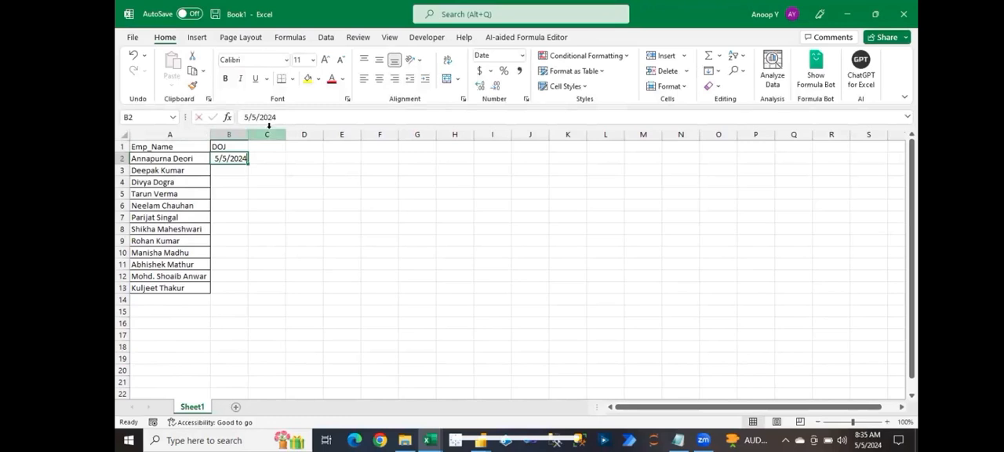
# Step: Replace B2 with the formula =RANDBETWEEN("1/1/2012","12/31/2018") to generate a random joining date
pyautogui.write('=rand')
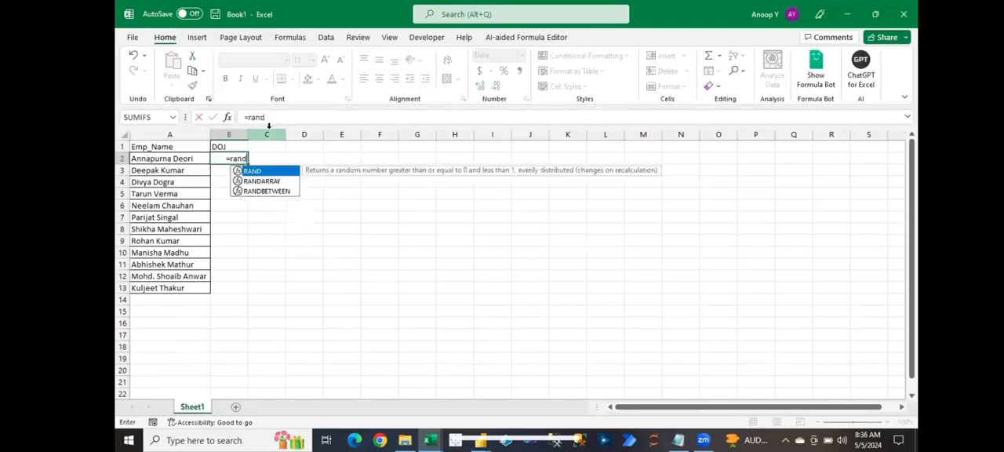
pyautogui.press('Down')
pyautogui.press('Down')
pyautogui.press('Tab')
pyautogui.write('"1/1/')
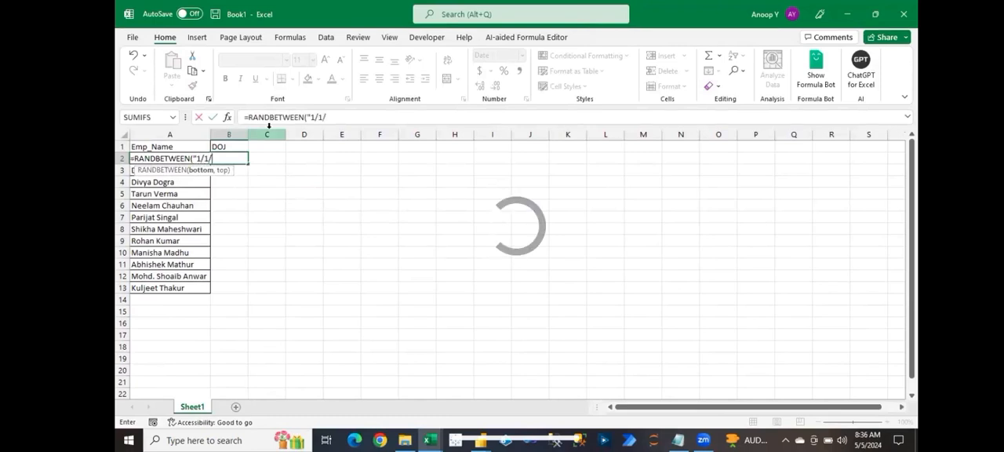
pyautogui.write('201')
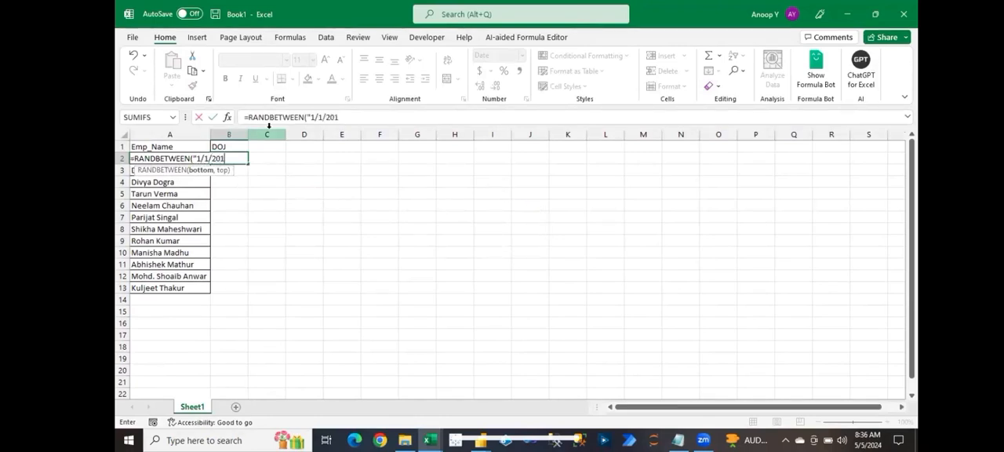
pyautogui.write('2"')
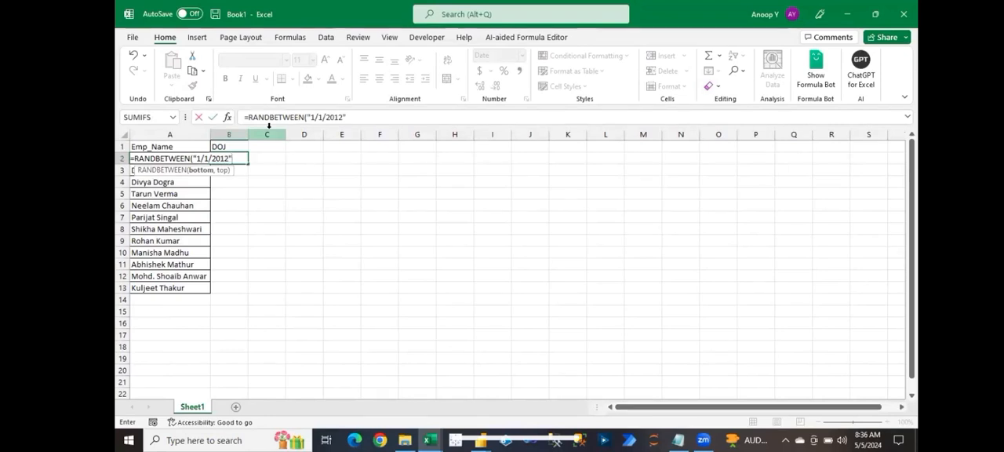
pyautogui.write(',')
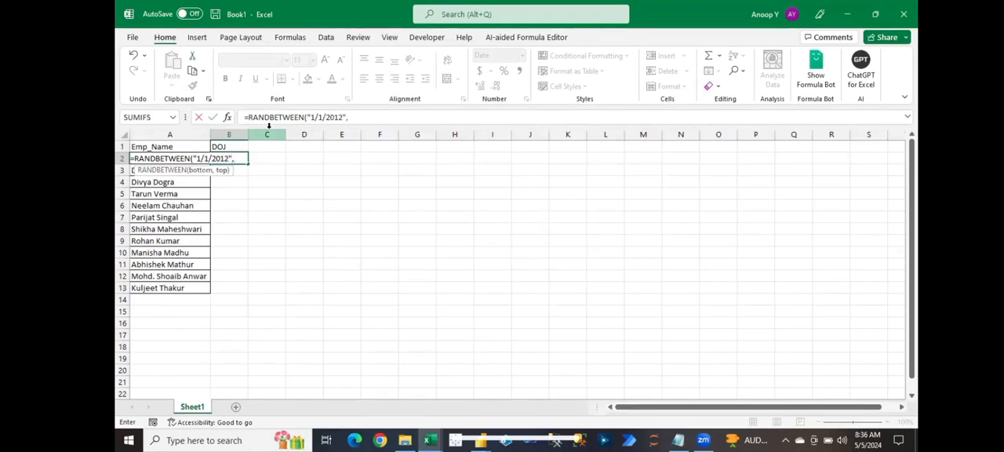
pyautogui.write('"')
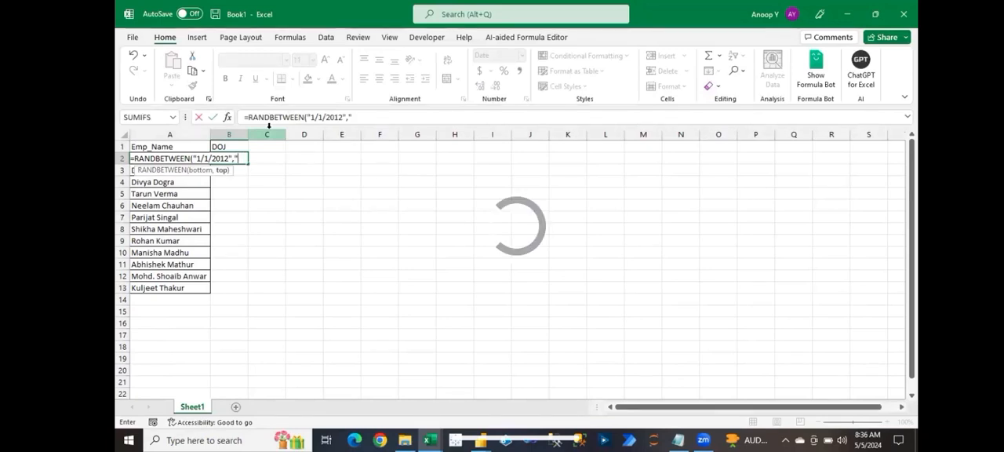
pyautogui.write('12/')
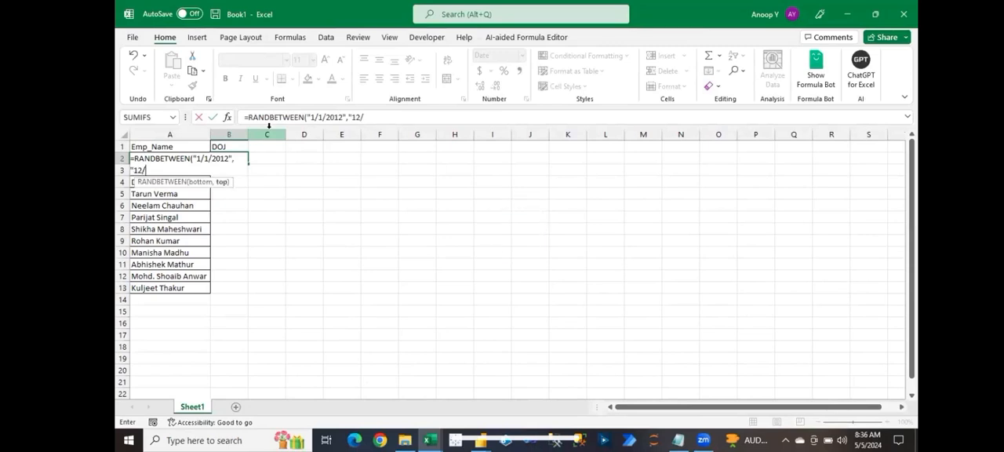
pyautogui.write('31/2018"')
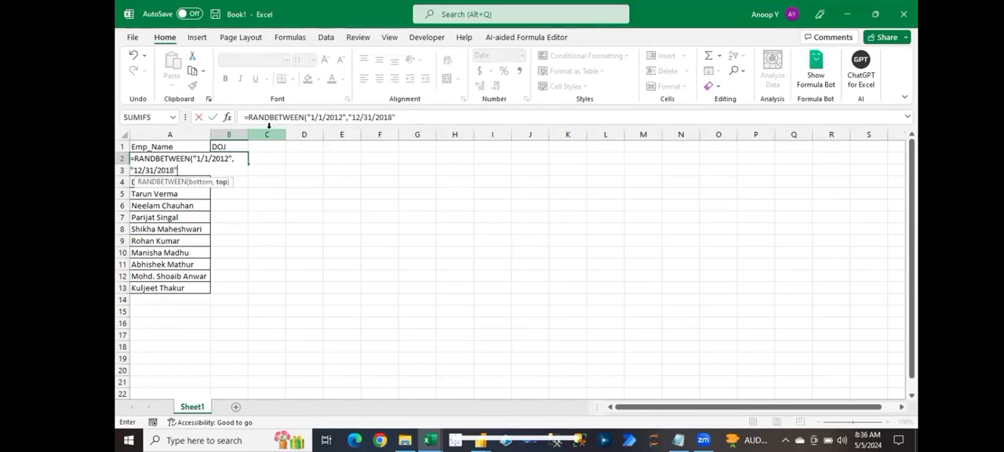
pyautogui.write(')')
pyautogui.press('Return')
# Step: Fill the random date formula down through B13 and convert the DOJ results to static values
pyautogui.press('Left')
pyautogui.hotkey('ctrl', 'Down')
pyautogui.press('Right')
pyautogui.hotkey('ctrl', 'shift', 'Up')
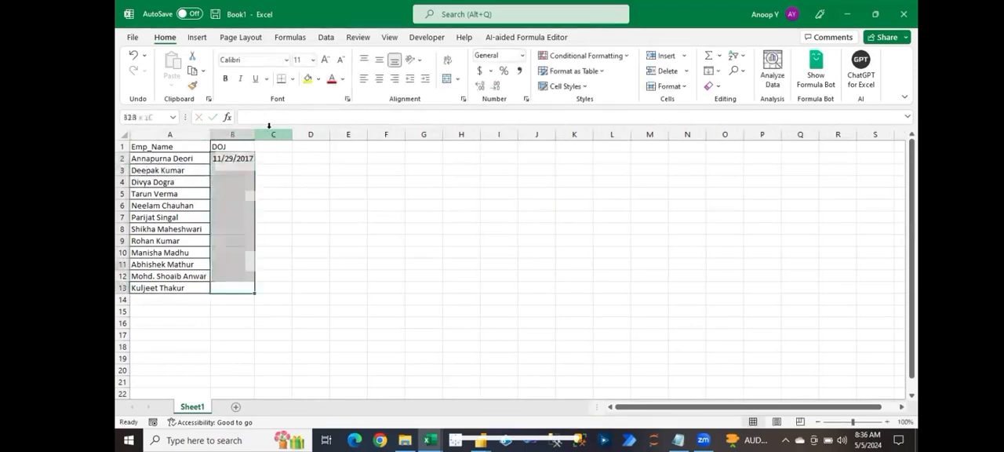
pyautogui.hotkey('ctrl', 'd')
pyautogui.hotkey('ctrl', 'c')
pyautogui.hotkey('alt', 'e')
pyautogui.press('s')
pyautogui.press('v')
pyautogui.press('Return')
# Step: Apply all borders to the DOJ column, including its header, B1:B13
pyautogui.hotkey('ctrl', 'Up')
pyautogui.hotkey('shift', 'Down')
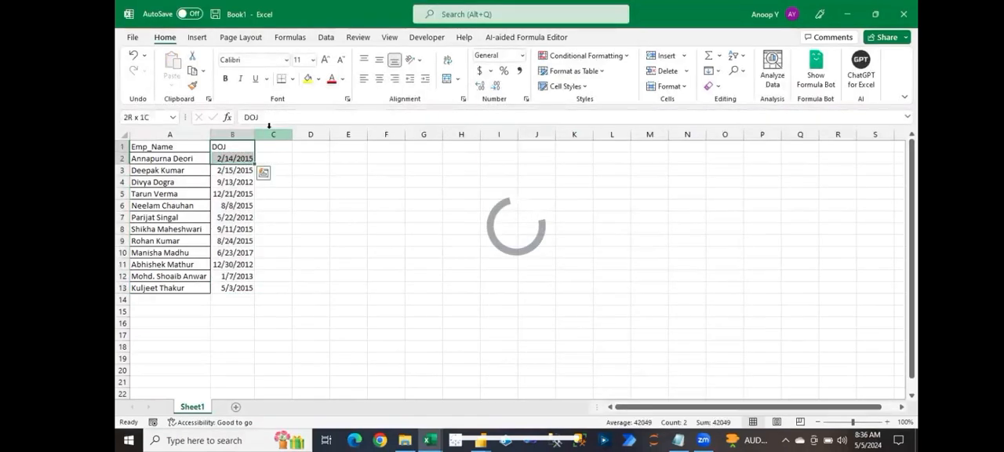
pyautogui.hotkey('ctrl', 'shift', 'Down')
pyautogui.press('alt')
pyautogui.press('h')
pyautogui.press('b')
pyautogui.press('a')
# Step: Enter the header LWD in cell C1
pyautogui.press('Right')
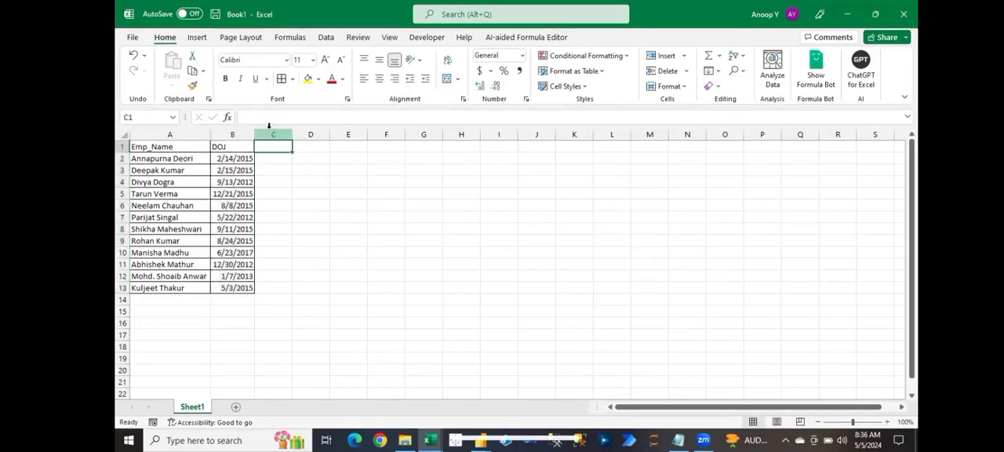
pyautogui.write('LWD')
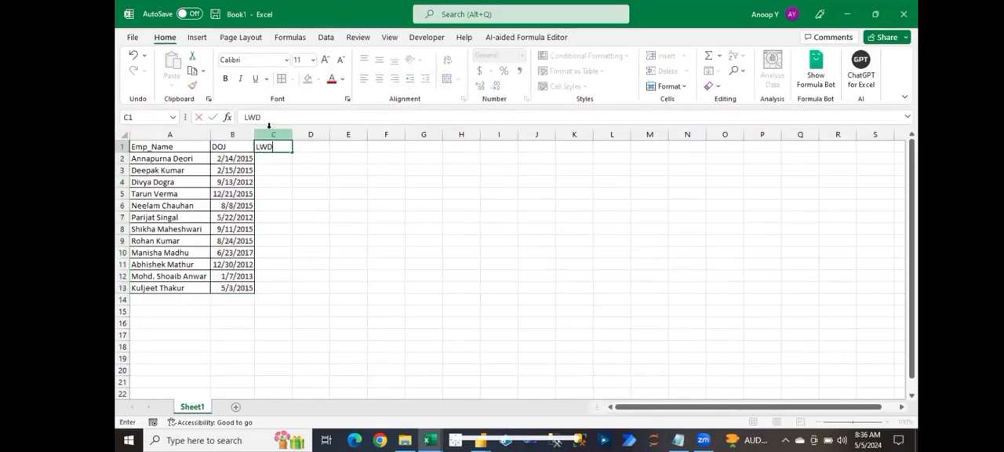
pyautogui.press('Return')
pyautogui.write('=ran')
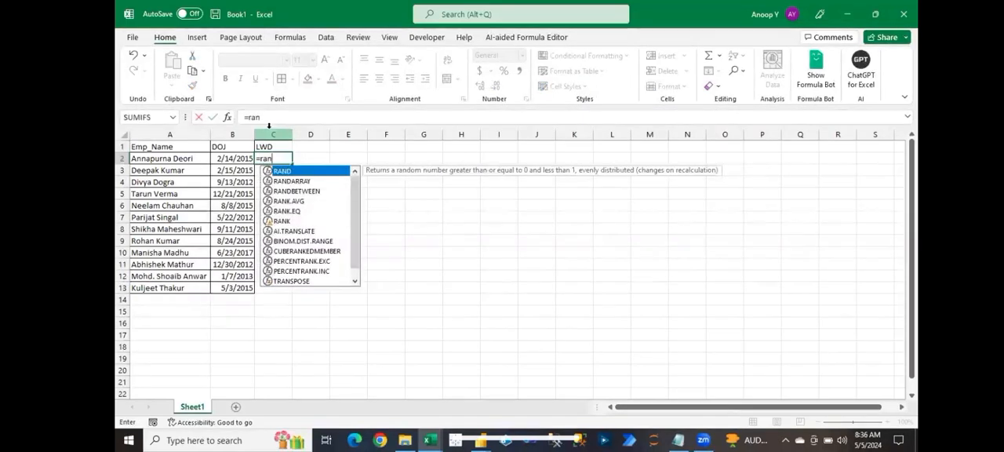
pyautogui.press('Down')
pyautogui.press('Down')
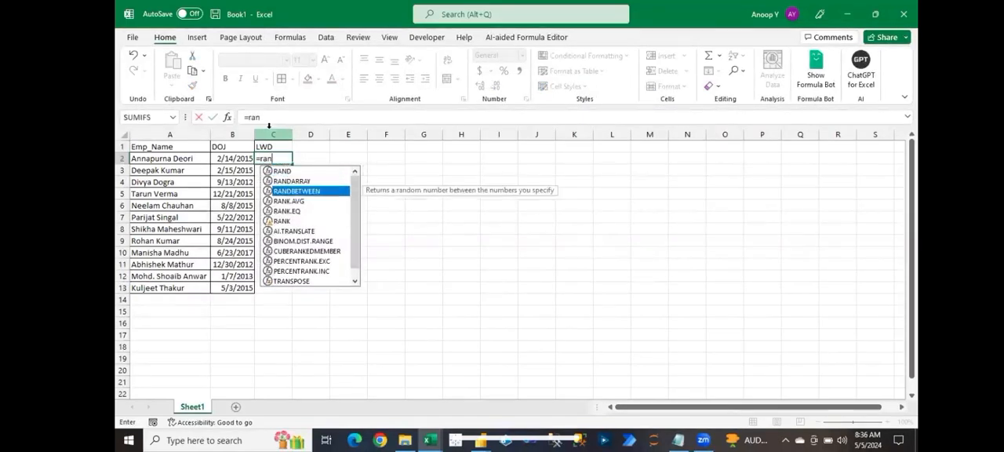
pyautogui.press('Tab')
pyautogui.press('Escape')
# Step: Copy the first DOJ cell, B2, into C2 to carry over its date format and borders
pyautogui.press('Left')
pyautogui.hotkey('ctrl', 'c')
pyautogui.press('Right')
pyautogui.press('Return')
# Step: Enter the formula =RANDBETWEEN("1/1/2019",TODAY()) in C2 to generate a random last working date
pyautogui.write('=r')
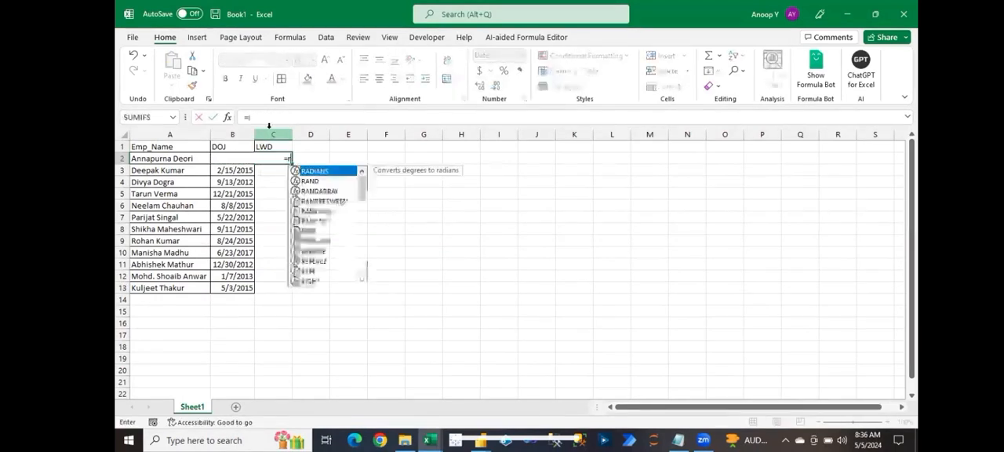
pyautogui.write('and')
pyautogui.press('Down')
pyautogui.press('Down')
pyautogui.press('Tab')
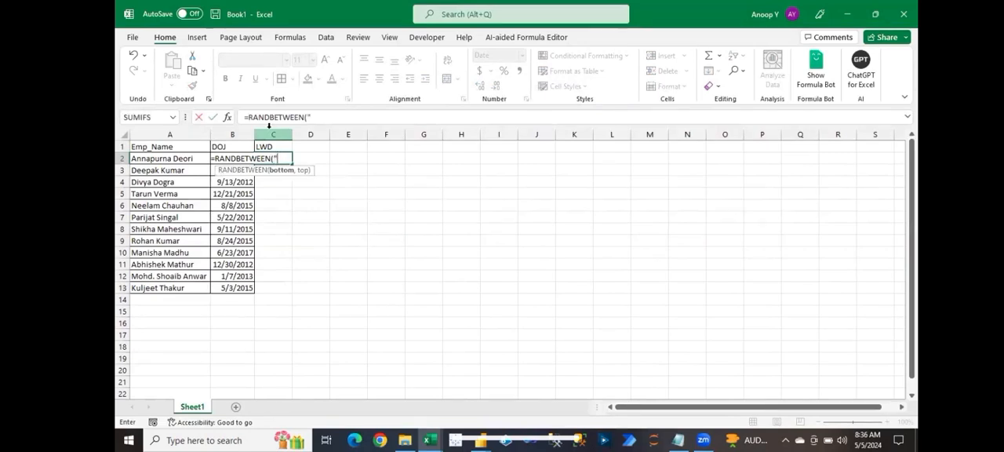
pyautogui.write('"1/1/')
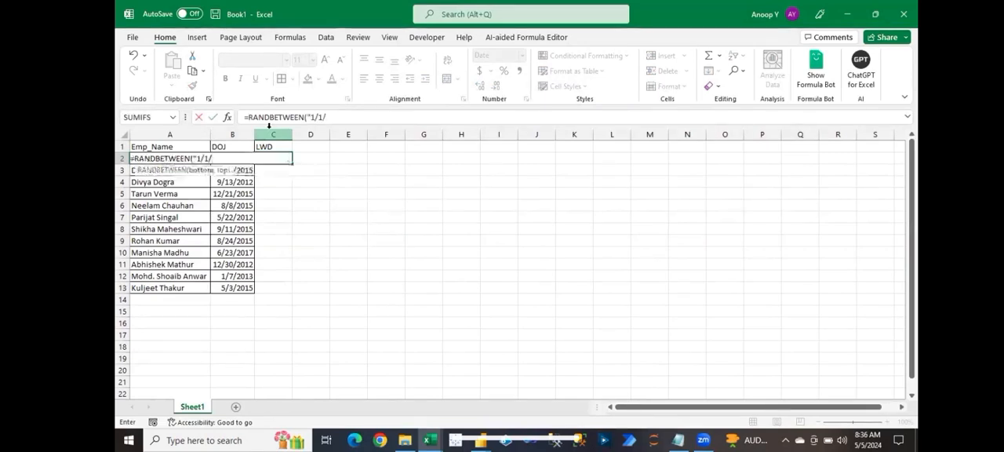
pyautogui.write('2019",to')
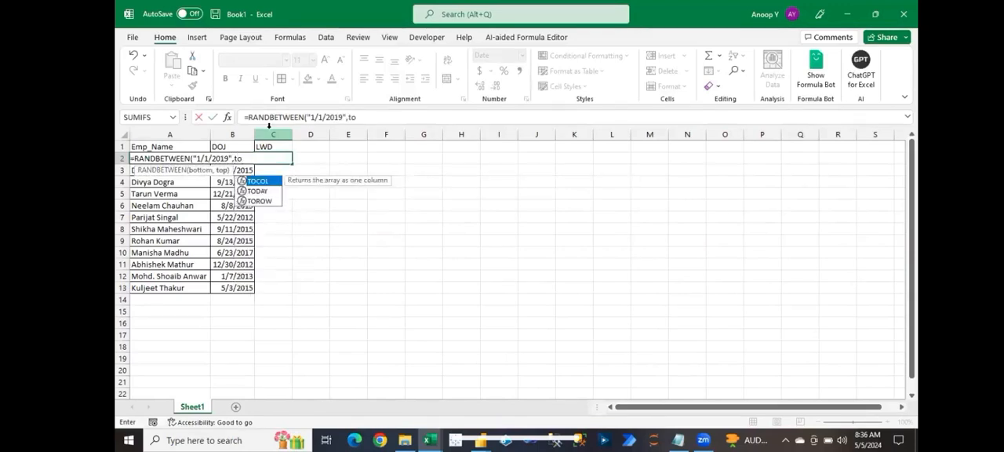
pyautogui.press('Down')
pyautogui.press('Tab')
pyautogui.write('))')
pyautogui.hotkey('ctrl', 'Return')
# Step: Fill the LWD formula down through C13 and convert the results to static values
pyautogui.press('Left')
pyautogui.press('Down')
pyautogui.hotkey('ctrl', 'Down')
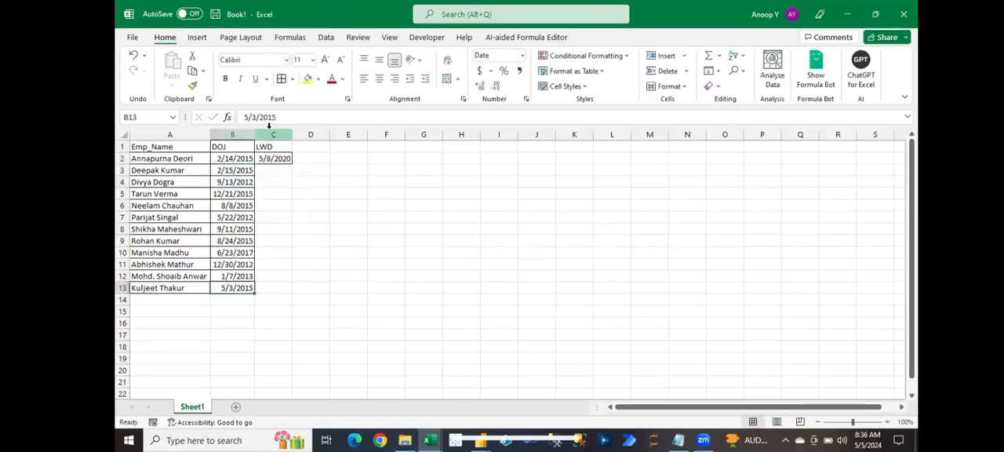
pyautogui.press('Right')
pyautogui.hotkey('ctrl', 'shift', 'Up')
pyautogui.hotkey('ctrl', 'd')
pyautogui.hotkey('ctrl', 'c')
pyautogui.hotkey('ctrl', 'alt', 'v')
pyautogui.press('Return')
pyautogui.press('Escape')
# Step: Autofit the width of the LWD column to its dates and return to cell A1
pyautogui.press('Up')
pyautogui.press('Up')
pyautogui.hotkey('ctrl', 'Up')
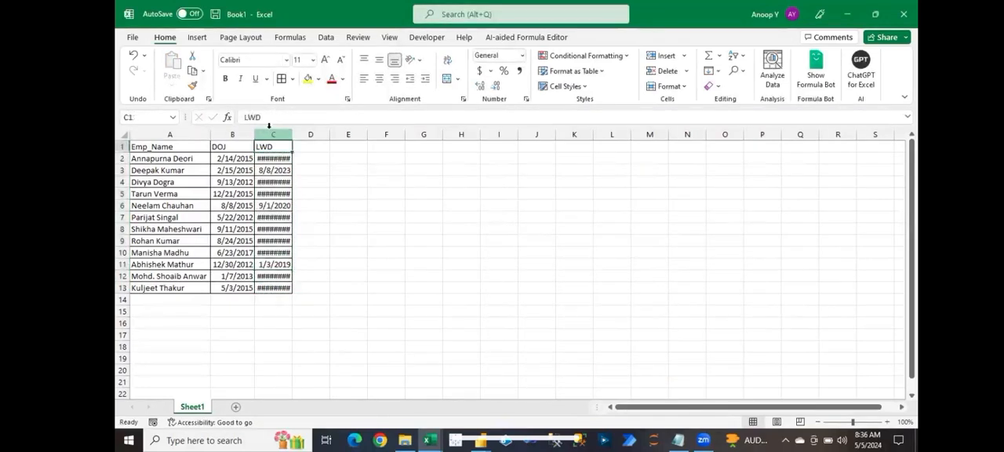
pyautogui.hotkey('ctrl', 'shift', 'Down')
pyautogui.hotkey('alt', 'h')
pyautogui.press('o')
pyautogui.press('i')
pyautogui.hotkey('ctrl', 'Home')
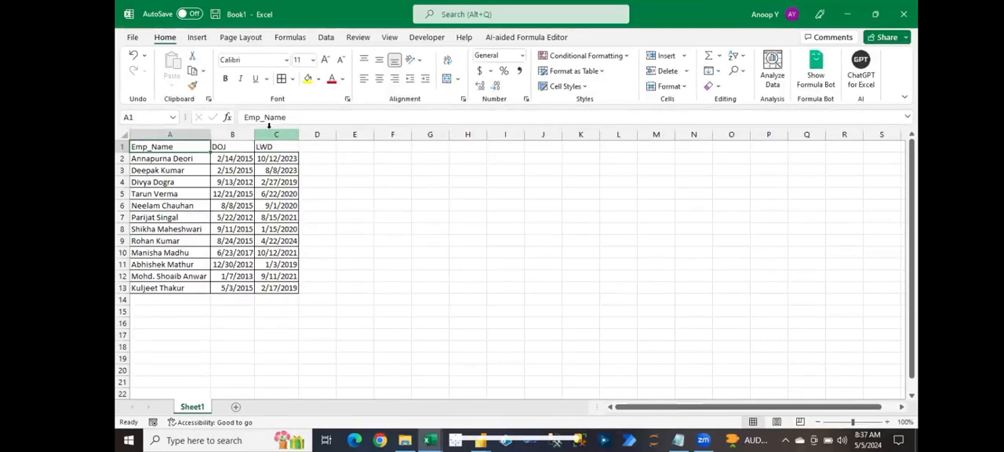
# Step: Rename the headers in B1 and C1 as Emp_DOJ and Emp_LWD
pyautogui.click(243, 146)
pyautogui.click(245, 117)
pyautogui.write('Emp_')
pyautogui.hotkey('ctrl', 'Return')
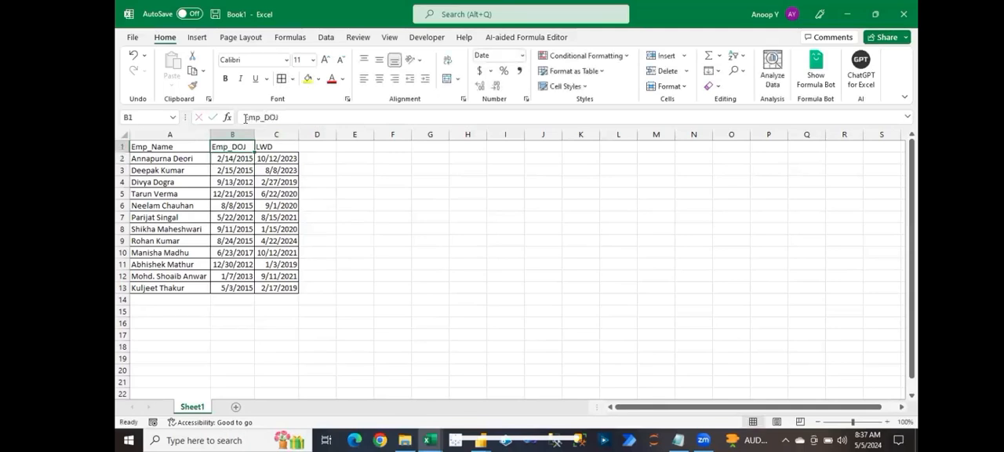
pyautogui.press('Right')
pyautogui.click(244, 117)
pyautogui.write('Emp')
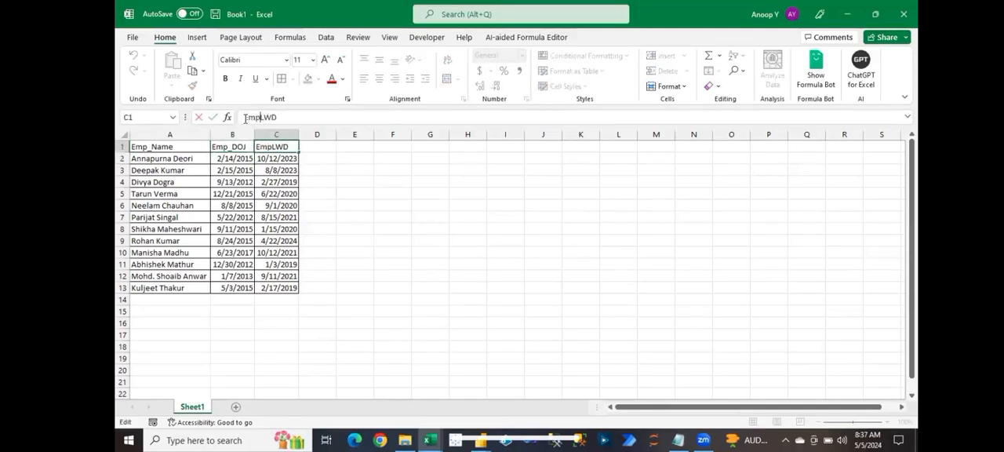
pyautogui.write('_')
pyautogui.press('Return')
# Step: Make the header row A1:C1 bold
pyautogui.press('Up')
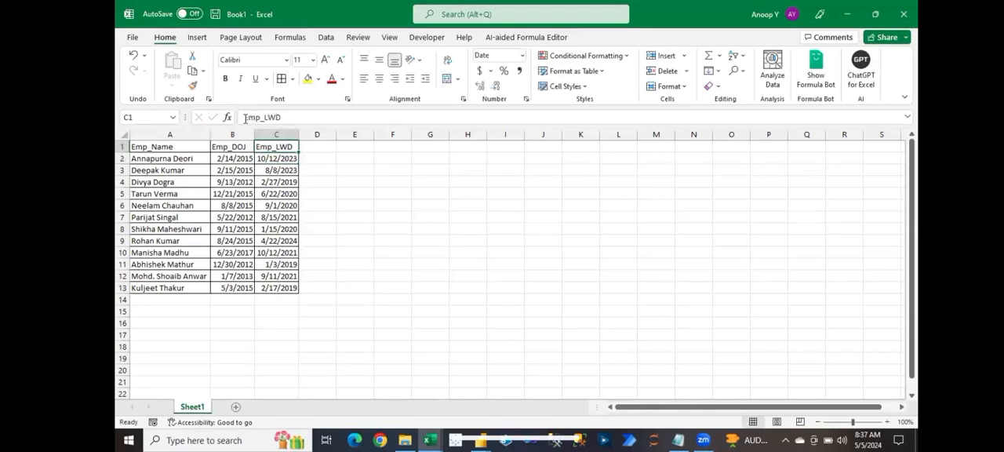
pyautogui.hotkey('shift', 'Left')
pyautogui.hotkey('shift', 'Left')
pyautogui.hotkey('ctrl', 'b')
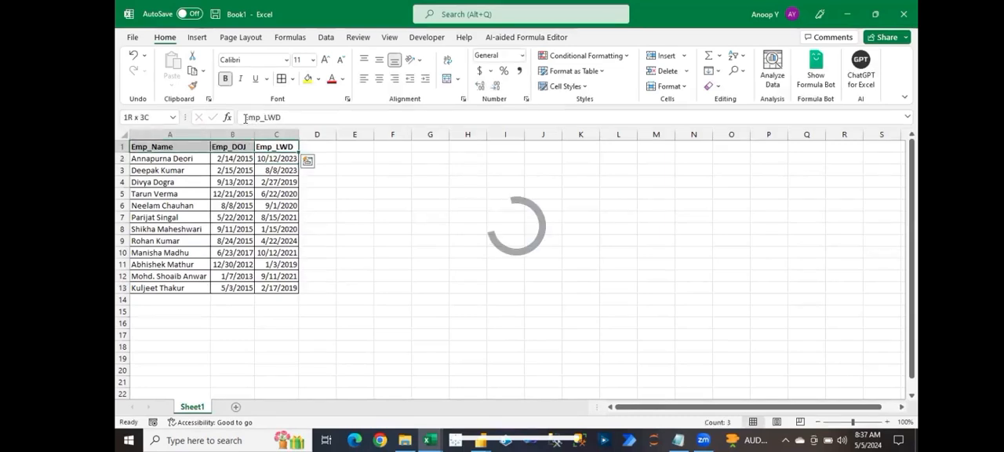
# Step: Copy the whole table A1:C13 and switch to the Power Query Editor
pyautogui.hotkey('ctrl', 'shift', 'Down')
pyautogui.hotkey('ctrl', 'c')
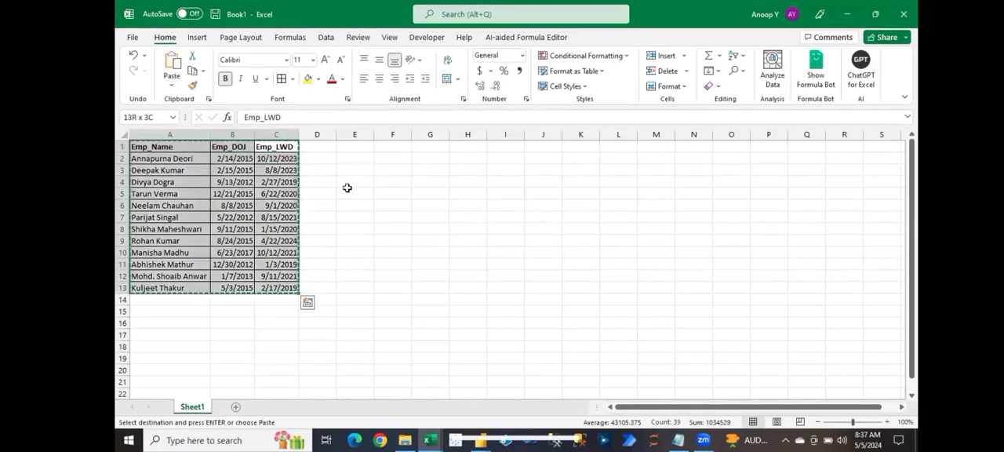
pyautogui.hotkey('alt', 'Tab')
pyautogui.press('Tab')
pyautogui.press('Tab')
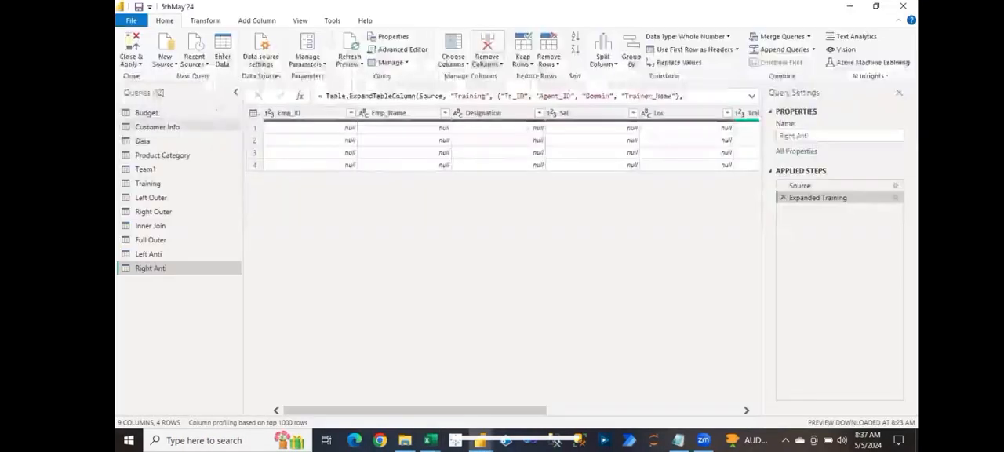
# Step: Create a manually entered table from the copied employee data and name it EmpDataset
pyautogui.click(222, 54)
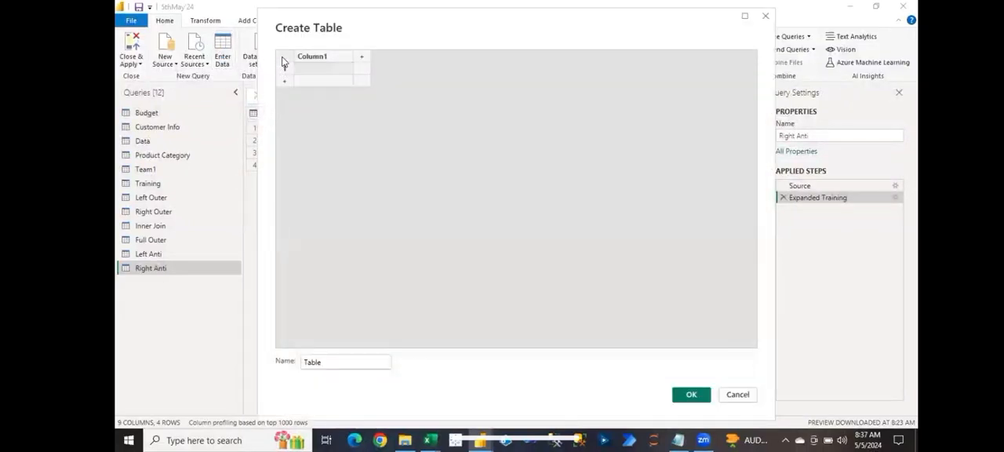
pyautogui.hotkey('ctrl', 'v')
pyautogui.doubleClick(305, 361)
pyautogui.write('E')
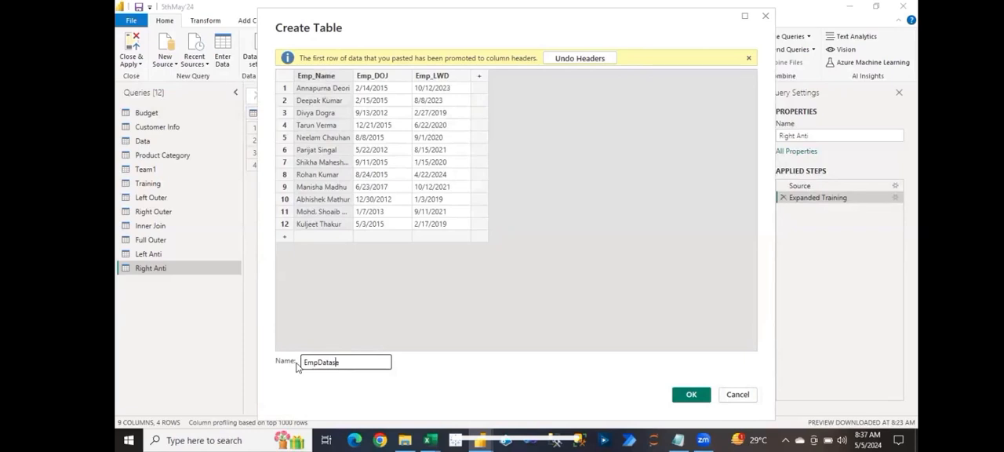
pyautogui.press('Return')
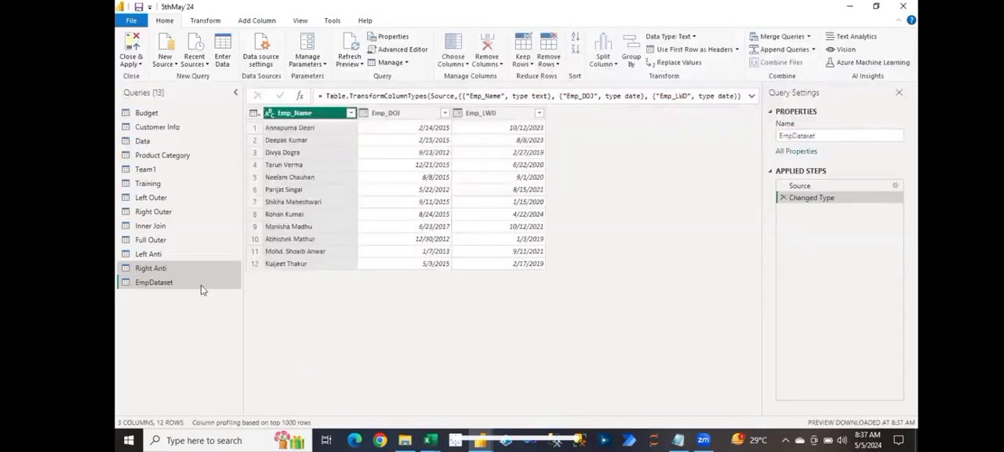
# Step: Examine the dates in the Emp_DOJ and Emp_LWD columns of the EmpDataset query
pyautogui.click(201, 285)
pyautogui.click(413, 116)
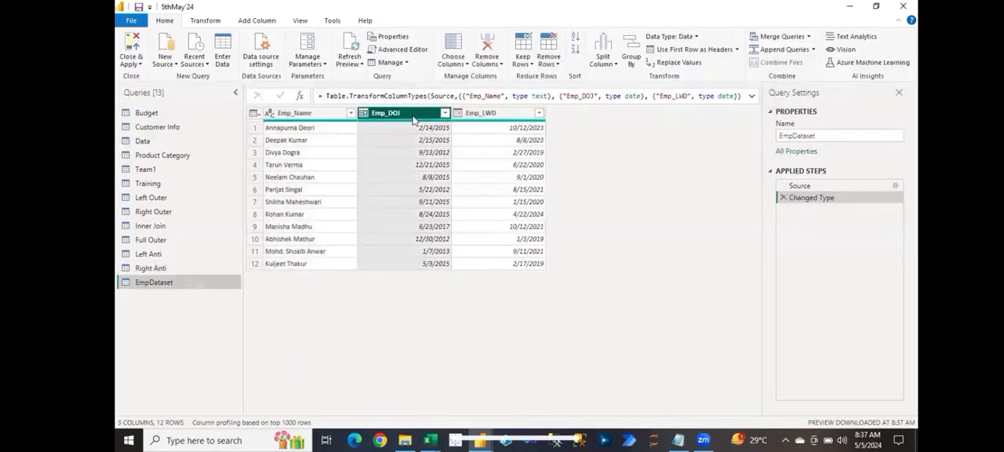
pyautogui.click(473, 116)
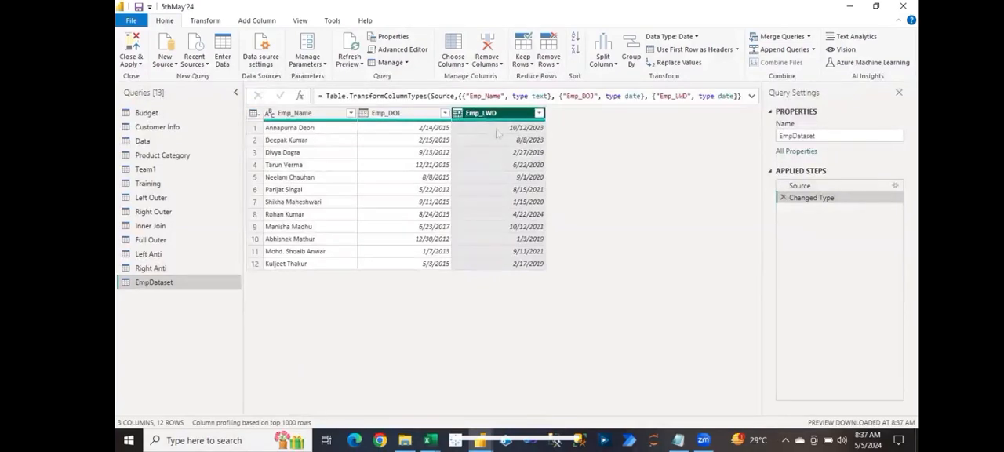
pyautogui.click(496, 130)
pyautogui.click(436, 130)
pyautogui.click(496, 128)
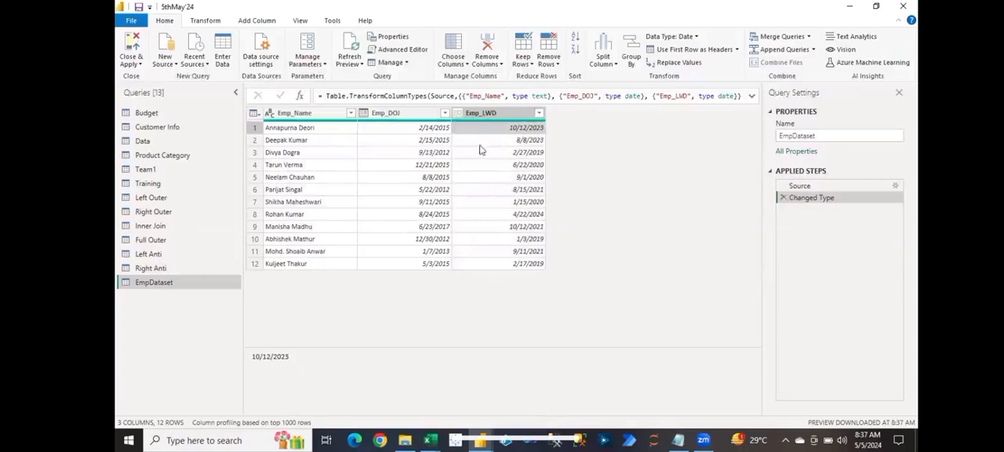
pyautogui.click(510, 164)
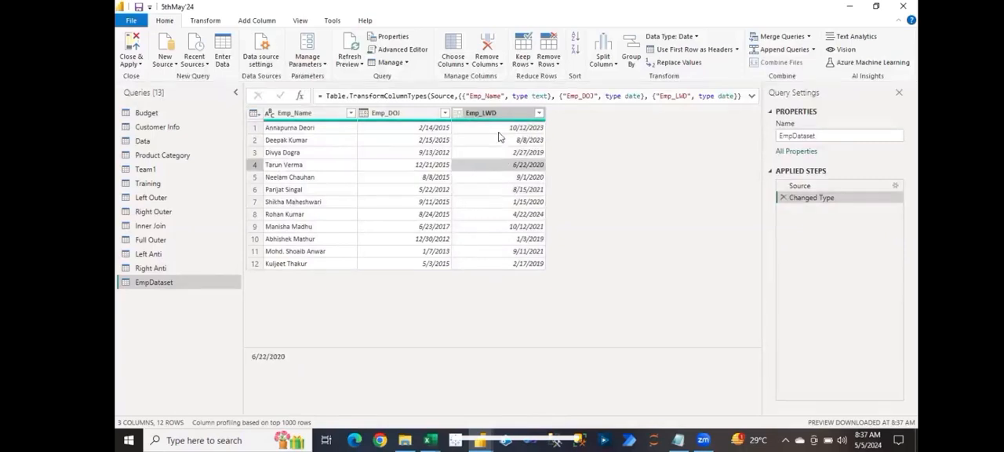
pyautogui.click(494, 130)
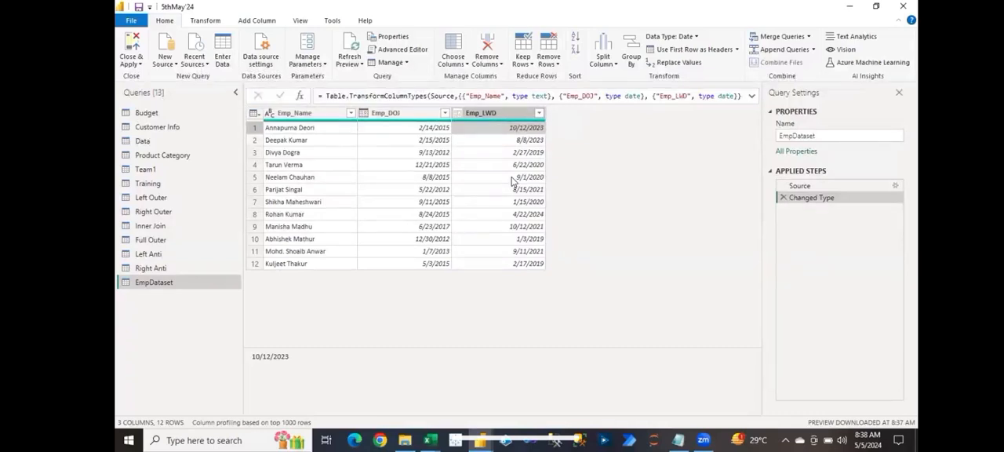
# Step: Select Emp_LWD together with Emp_DOJ and review the date operations offered for adding a column from both
pyautogui.click(495, 113)
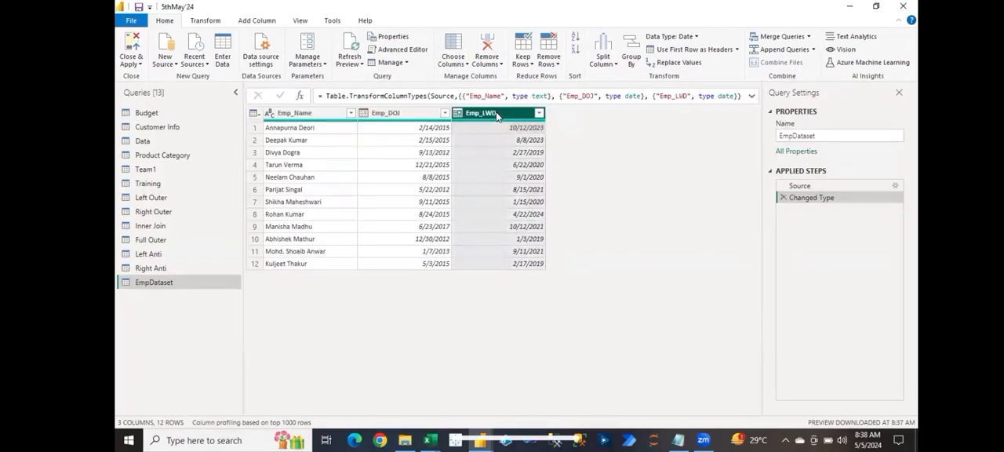
pyautogui.keyDown('ctrl'); pyautogui.click(416, 115); pyautogui.keyUp('ctrl')
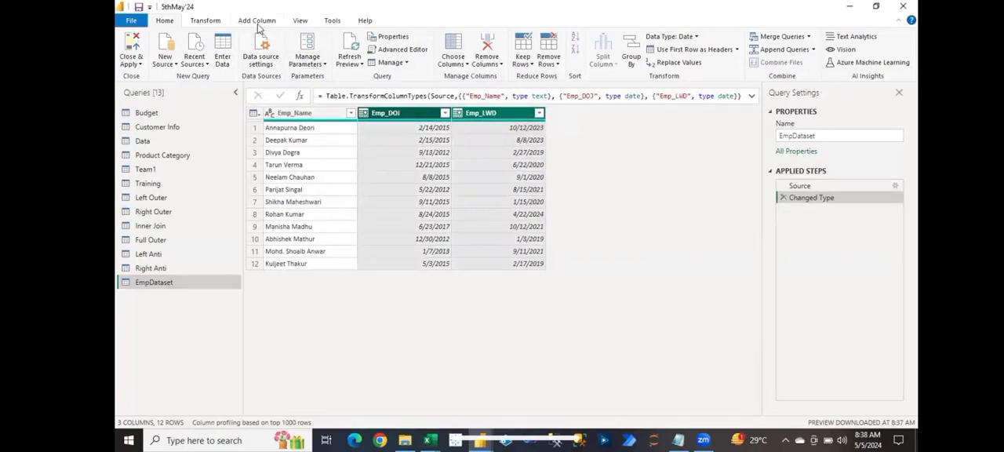
pyautogui.click(306, 21)
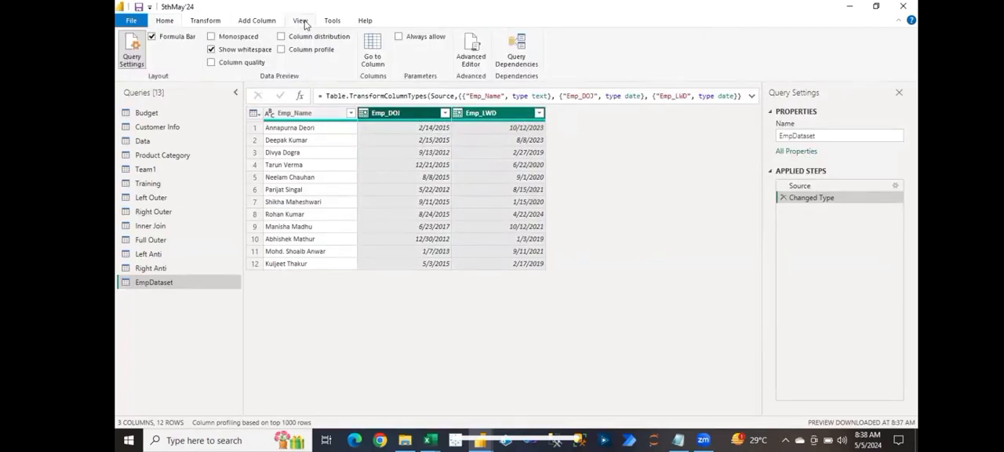
pyautogui.click(261, 21)
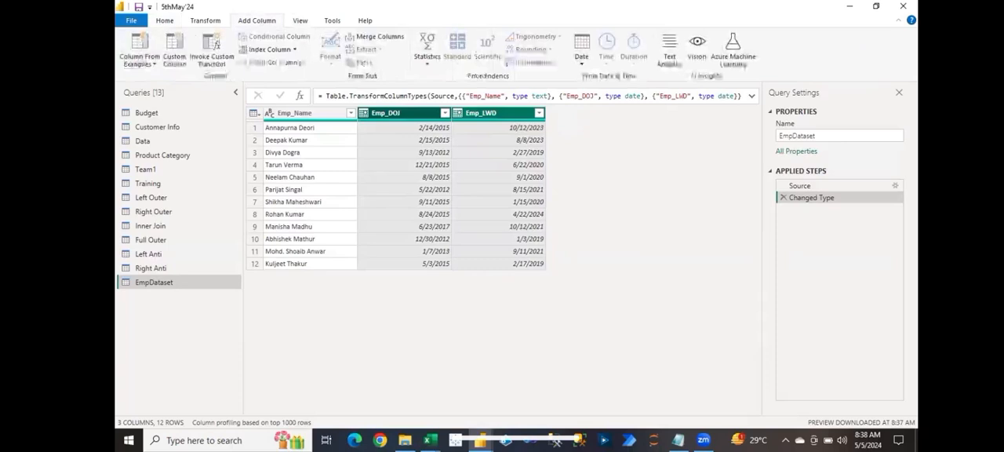
pyautogui.click(584, 66)
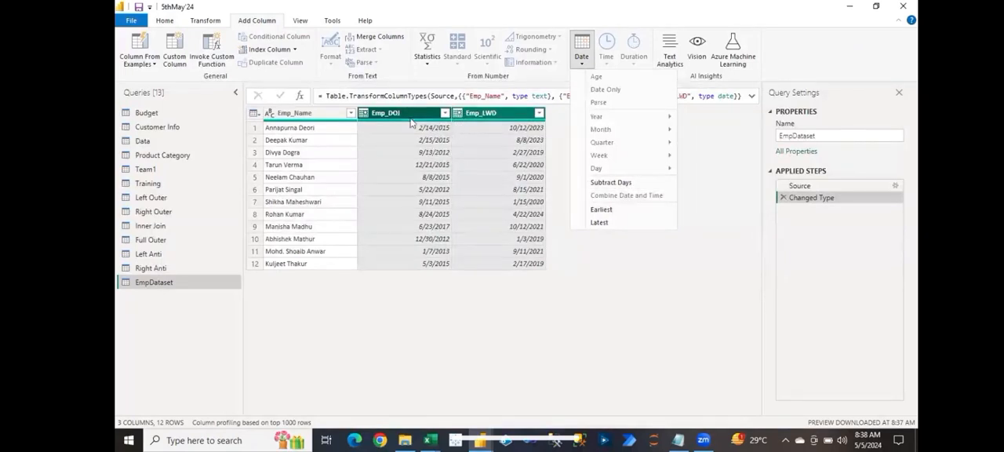
pyautogui.click(479, 144)
pyautogui.click(431, 141)
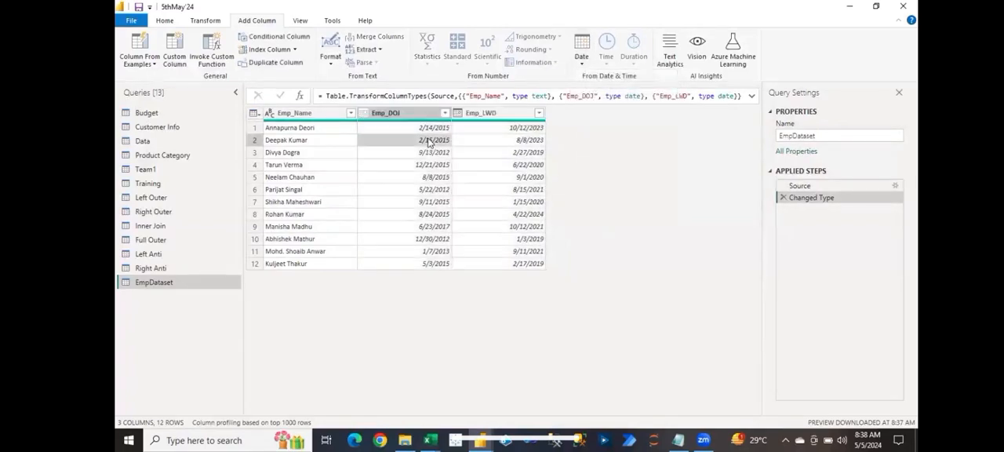
# Step: Review the date operations offered for adding a column from Emp_DOJ alone, including the Week options
pyautogui.click(415, 112)
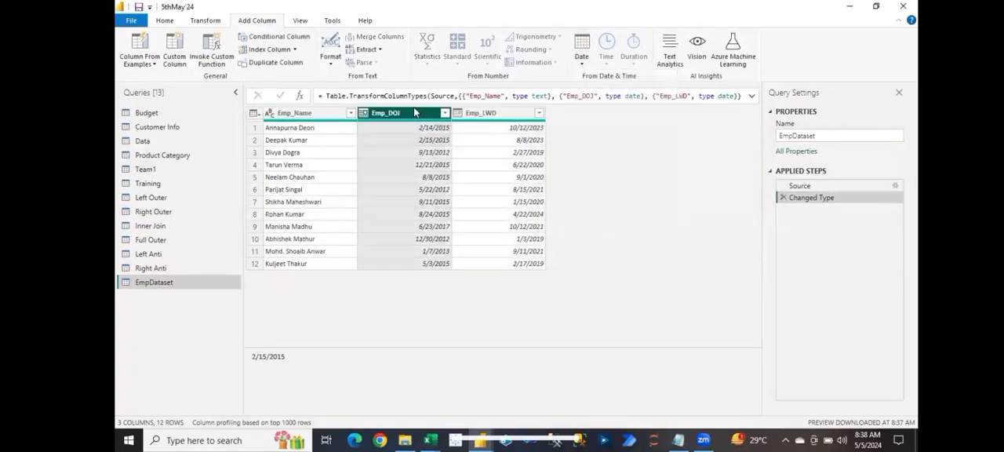
pyautogui.click(585, 62)
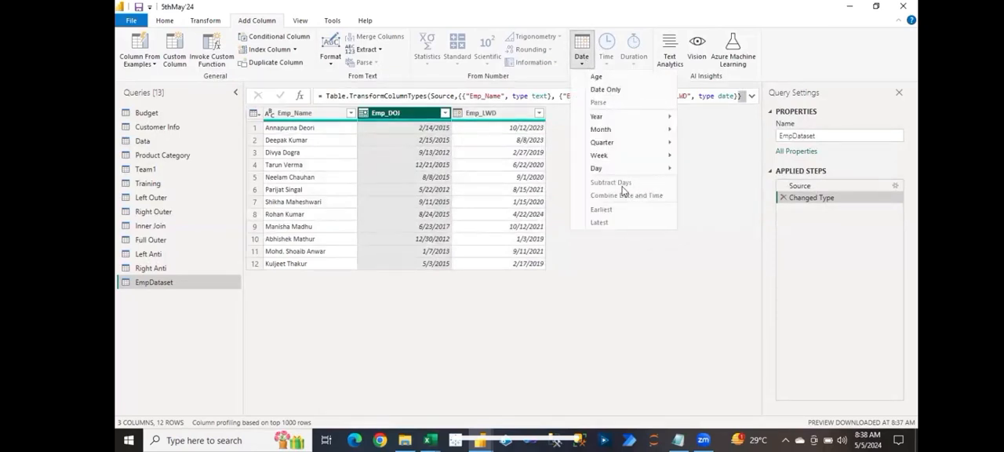
pyautogui.moveTo(640, 137)
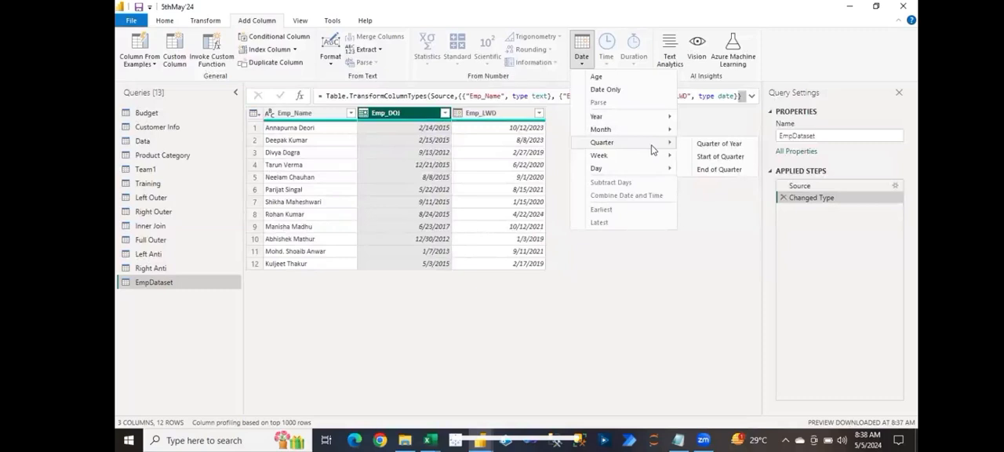
pyautogui.click(496, 120)
# Step: Try selecting the two date columns in both orders, starting from Emp_LWD and again starting from Emp_DOJ
pyautogui.click(502, 118)
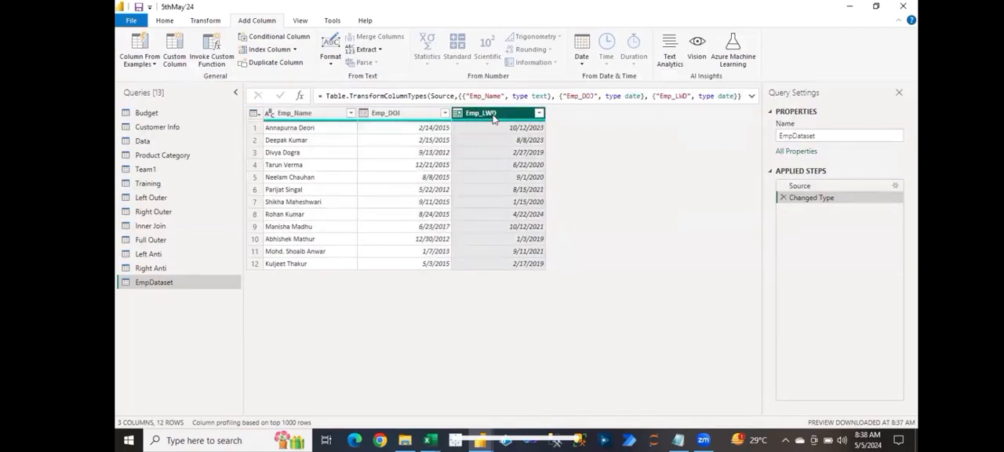
pyautogui.keyDown('ctrl'); pyautogui.click(421, 117); pyautogui.keyUp('ctrl')
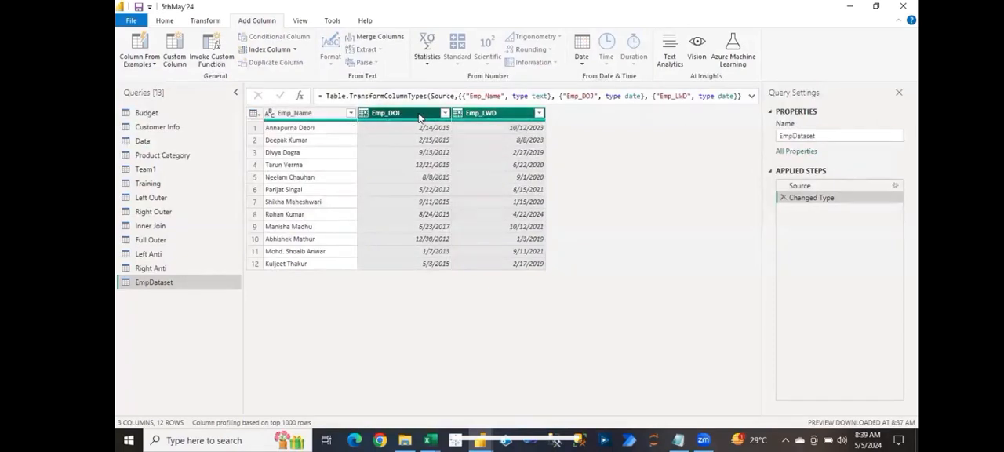
pyautogui.click(421, 117)
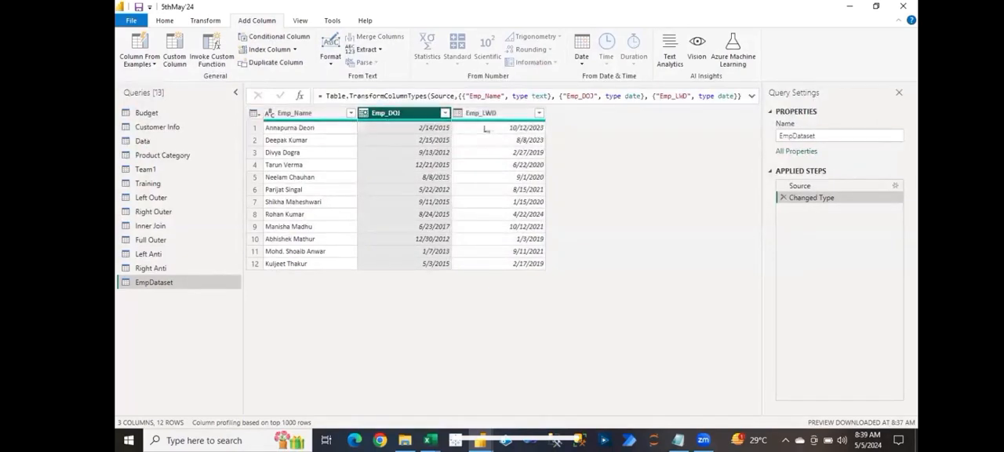
pyautogui.keyDown('ctrl'); pyautogui.click(492, 115); pyautogui.keyUp('ctrl')
pyautogui.keyDown('ctrl'); pyautogui.click(494, 115); pyautogui.keyUp('ctrl')
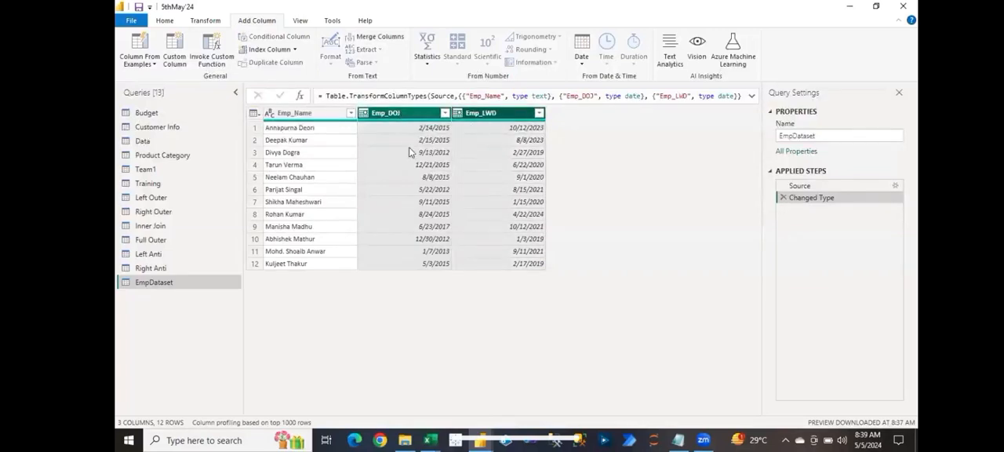
pyautogui.click(516, 166)
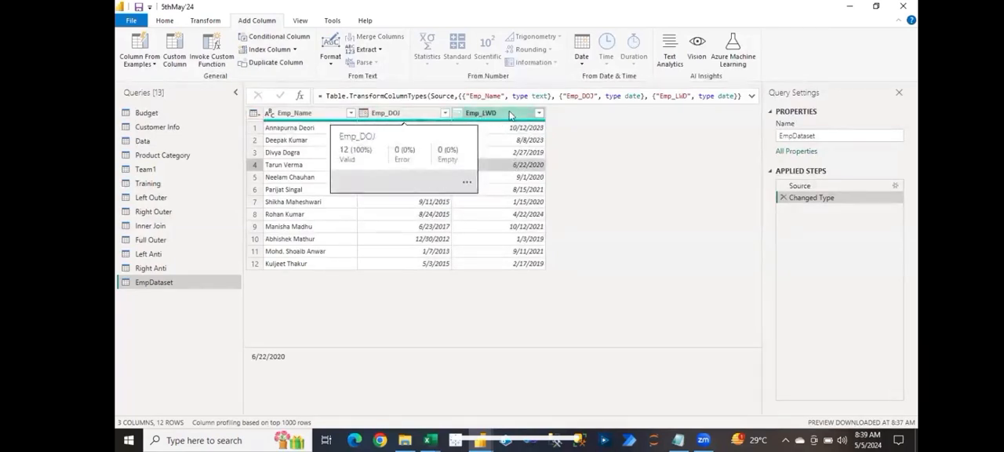
# Step: Add a Subtract Days column to EmpDataset that computes Emp_LWD minus Emp_DOJ
pyautogui.click(510, 115)
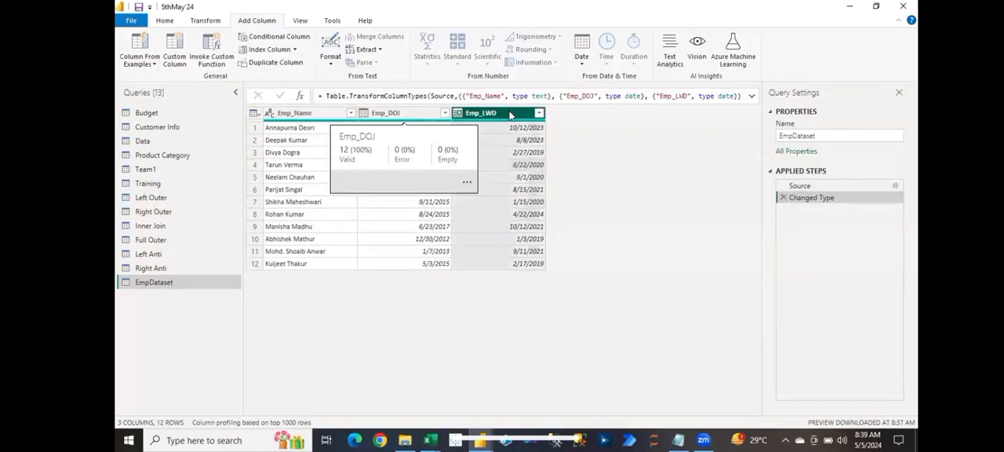
pyautogui.keyDown('ctrl'); pyautogui.click(392, 115); pyautogui.keyUp('ctrl')
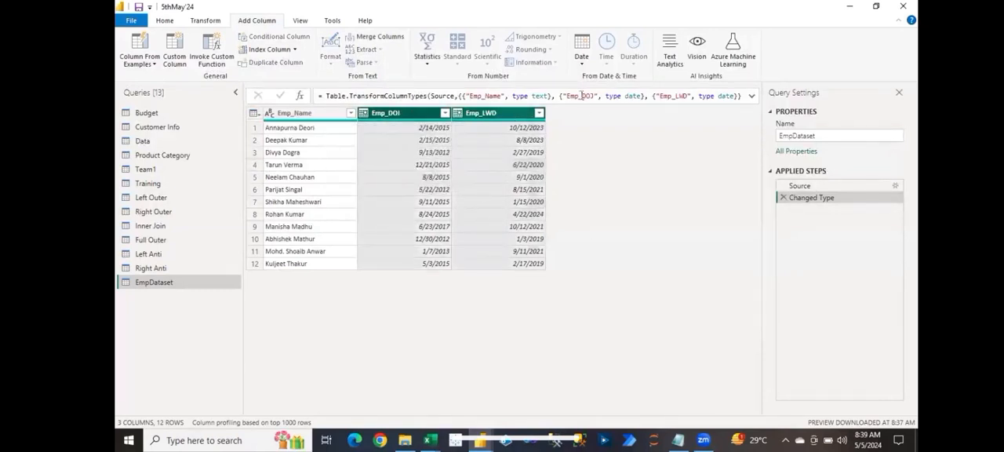
pyautogui.click(582, 64)
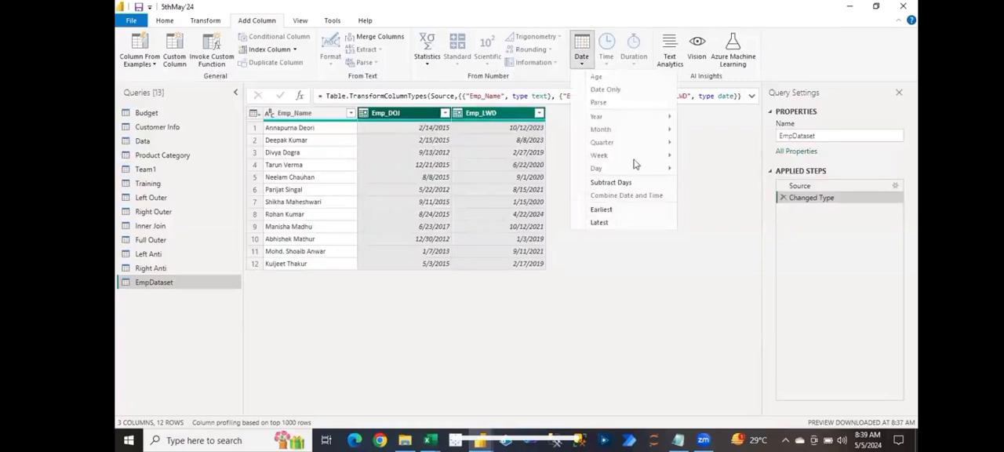
pyautogui.click(620, 183)
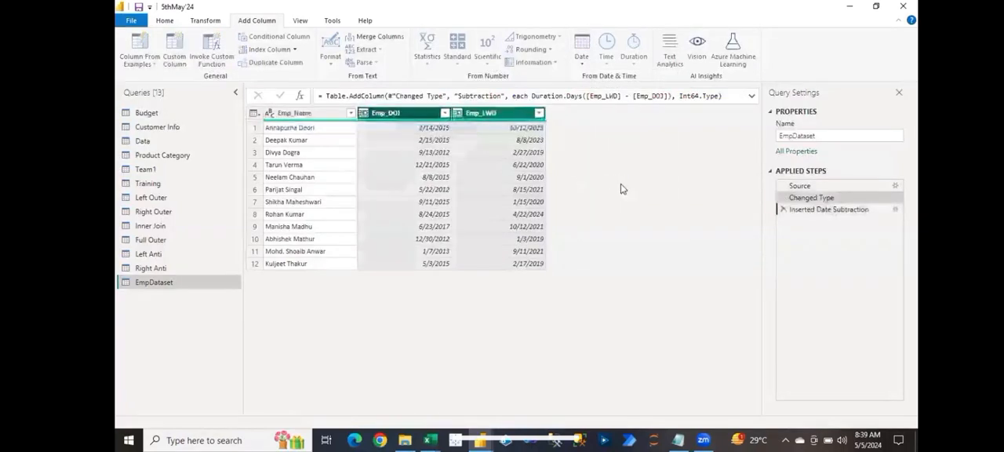
# Step: Explore alternatives to Days in the Subtraction column's formula, including Duration functions matching M, and restore Duration.Days
pyautogui.click(603, 131)
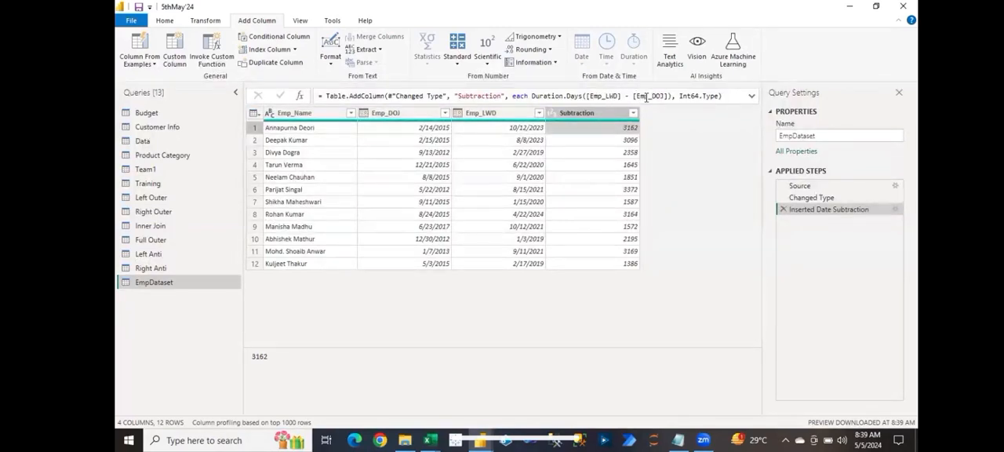
pyautogui.click(582, 95)
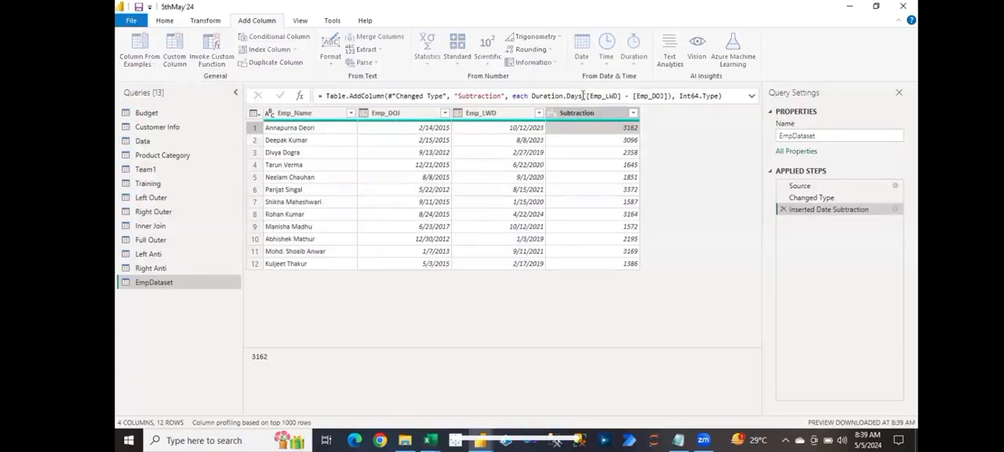
pyautogui.press('BackSpace')
pyautogui.press('BackSpace')
pyautogui.press('BackSpace')
pyautogui.press('BackSpace')
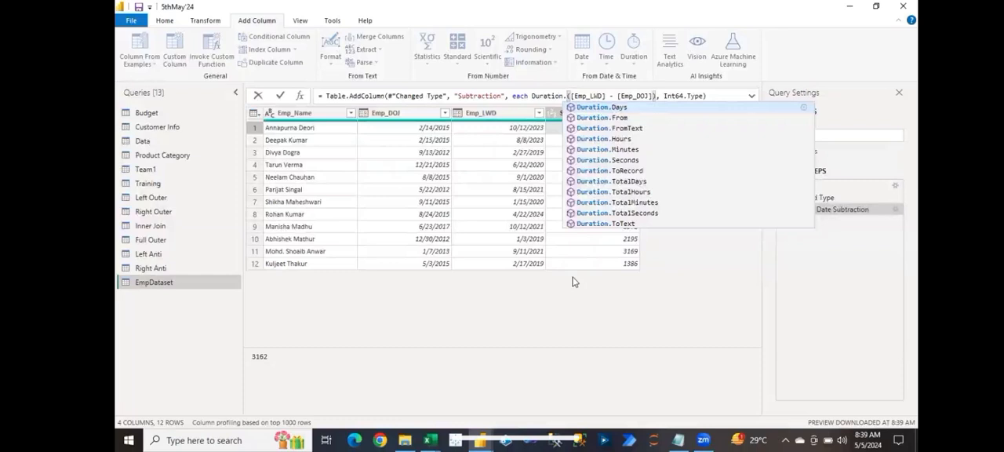
pyautogui.write('M')
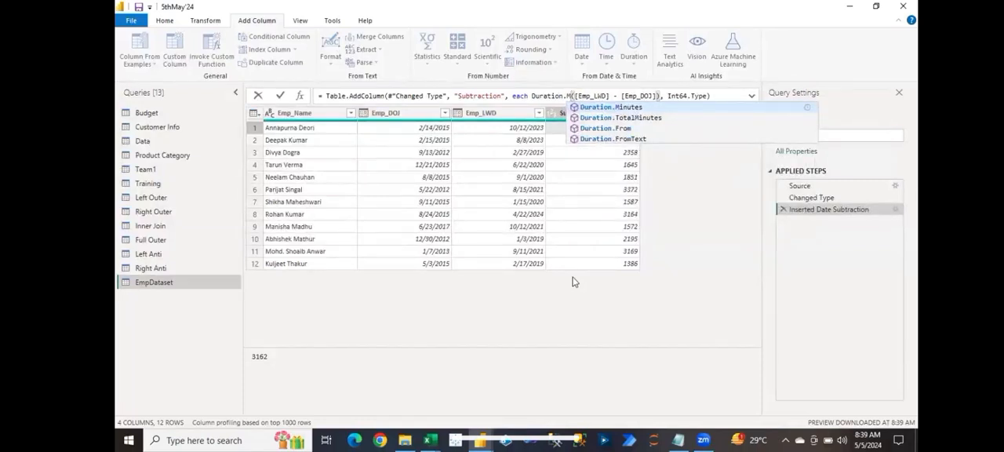
pyautogui.press('BackSpace')
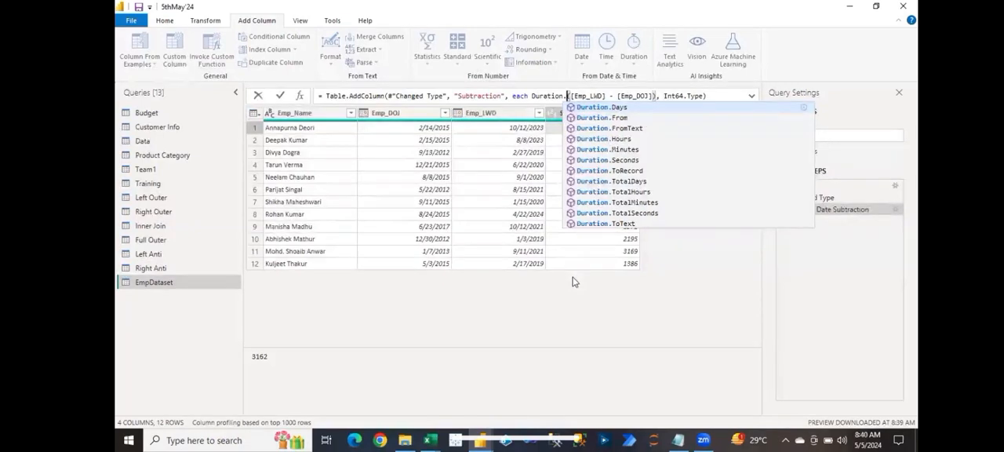
pyautogui.press('Tab')
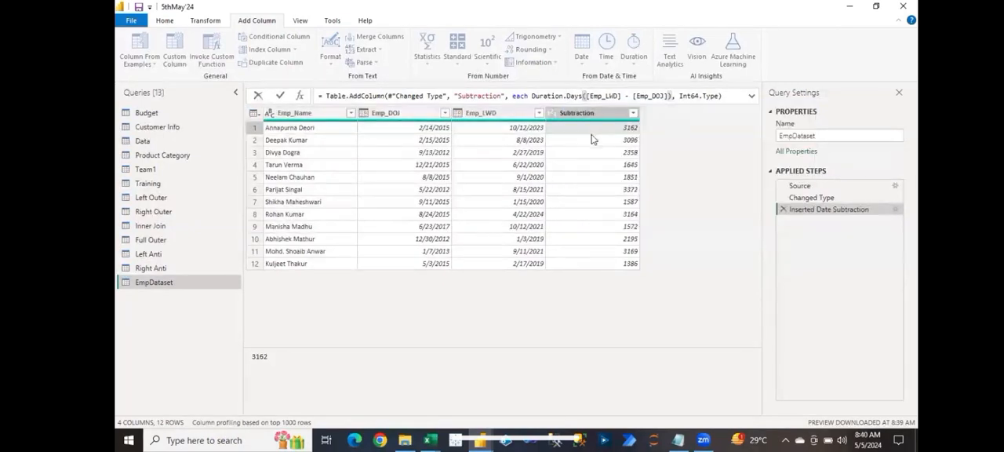
# Step: Examine the day differences in the Subtraction column for several employee rows
pyautogui.click(587, 118)
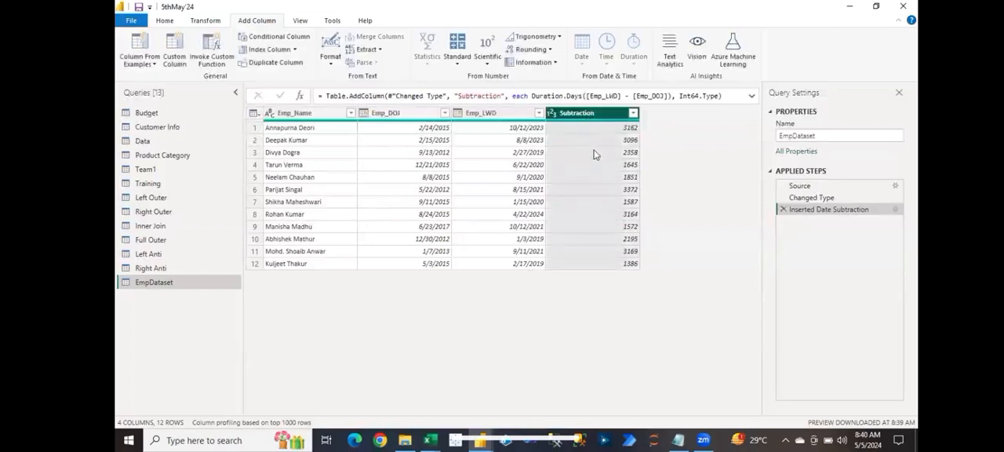
pyautogui.click(595, 153)
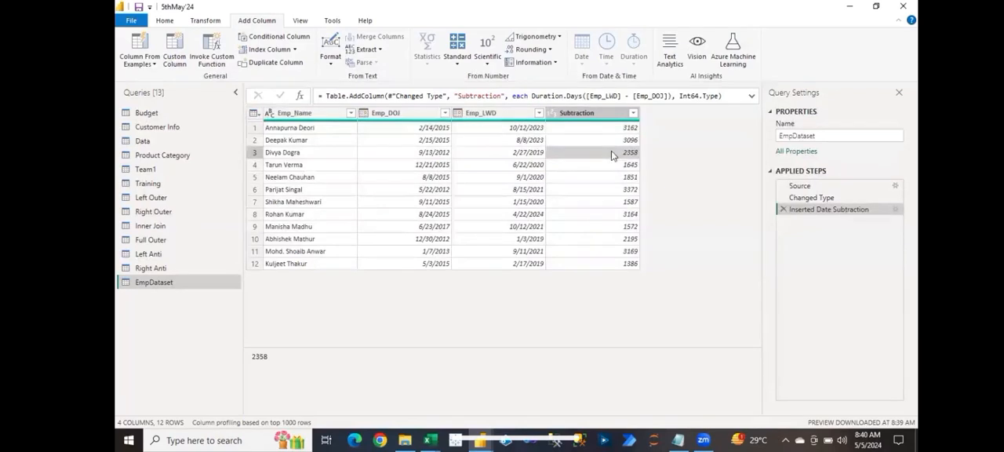
pyautogui.click(601, 130)
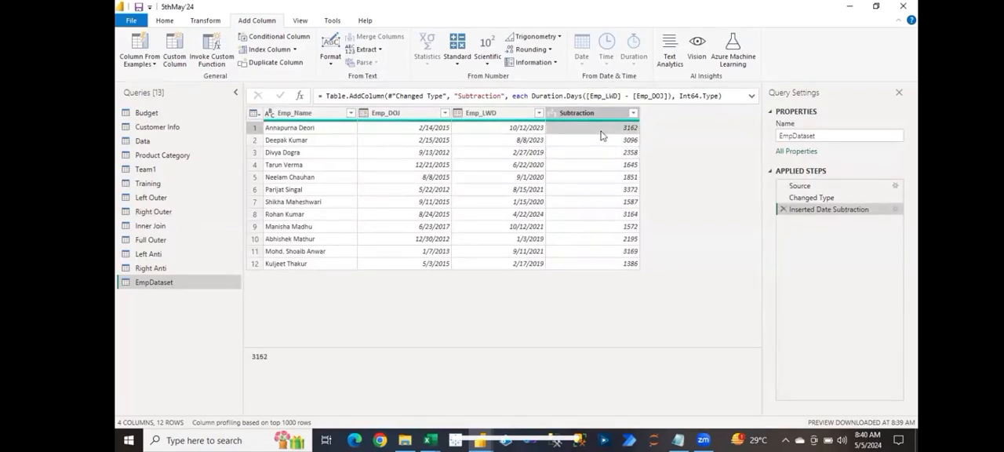
pyautogui.click(601, 175)
pyautogui.click(611, 217)
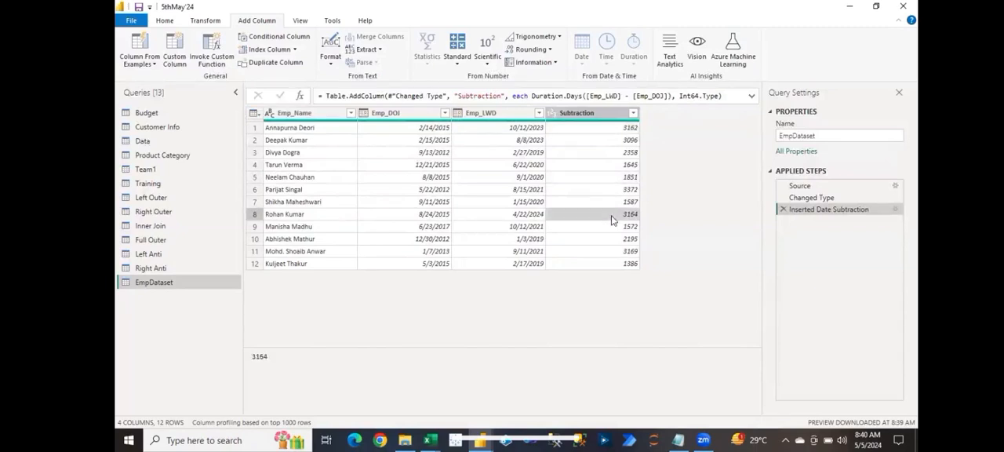
pyautogui.click(620, 253)
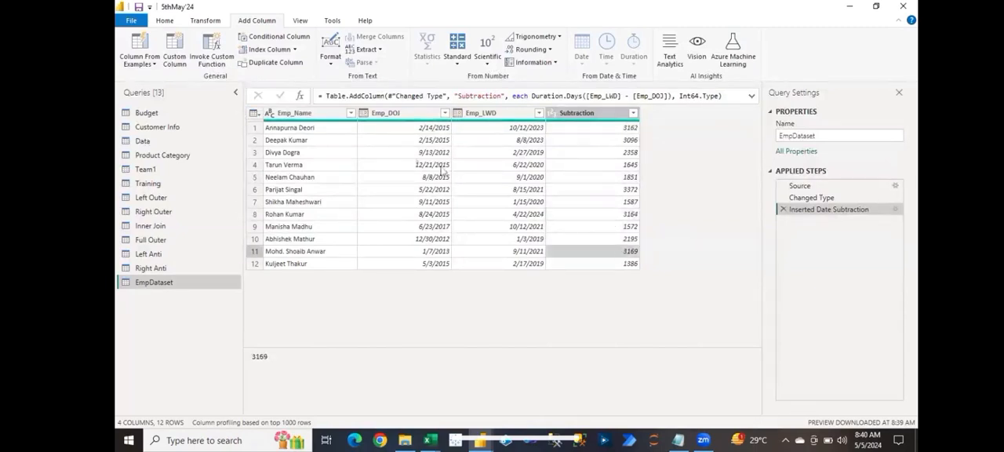
# Step: Apply the pending query changes while keeping the Power Query Editor open
pyautogui.click(168, 23)
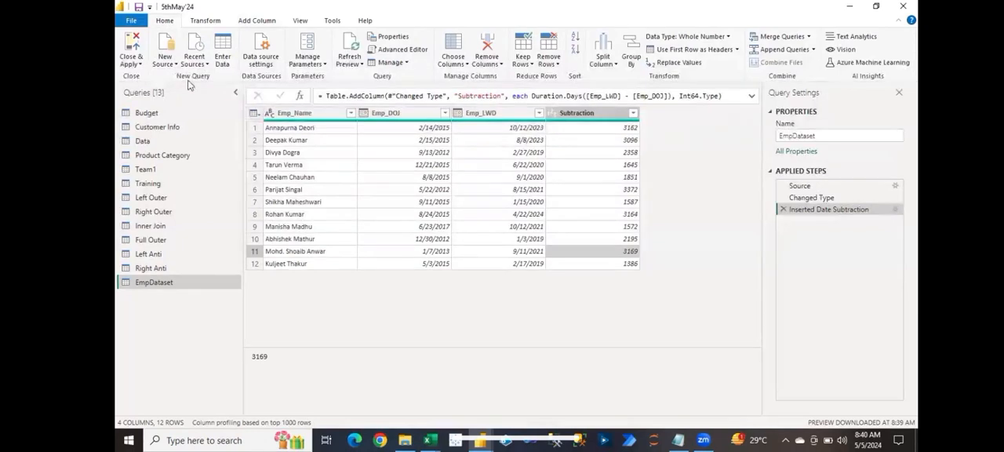
pyautogui.click(131, 62)
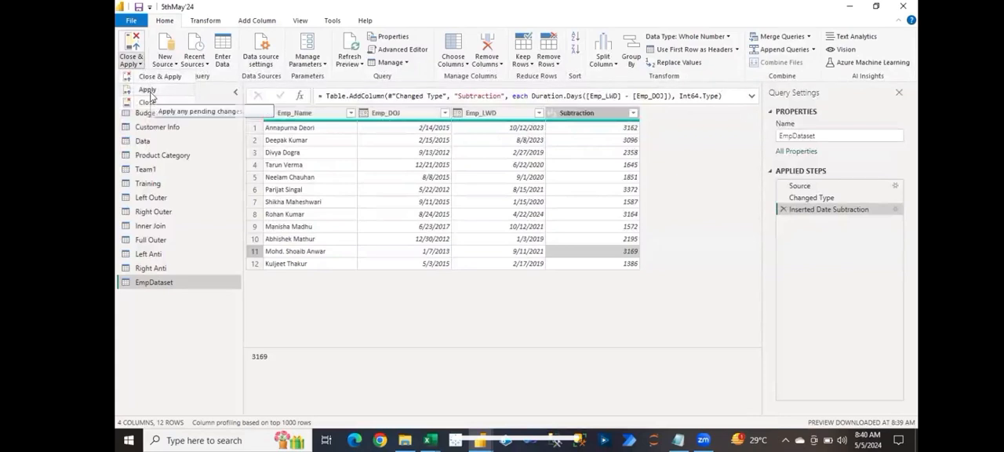
pyautogui.click(149, 91)
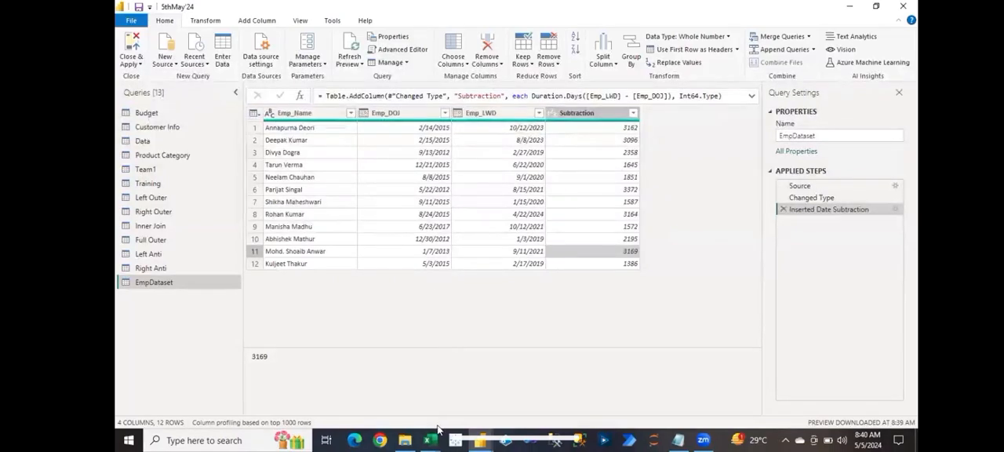
pyautogui.moveTo(438, 438)
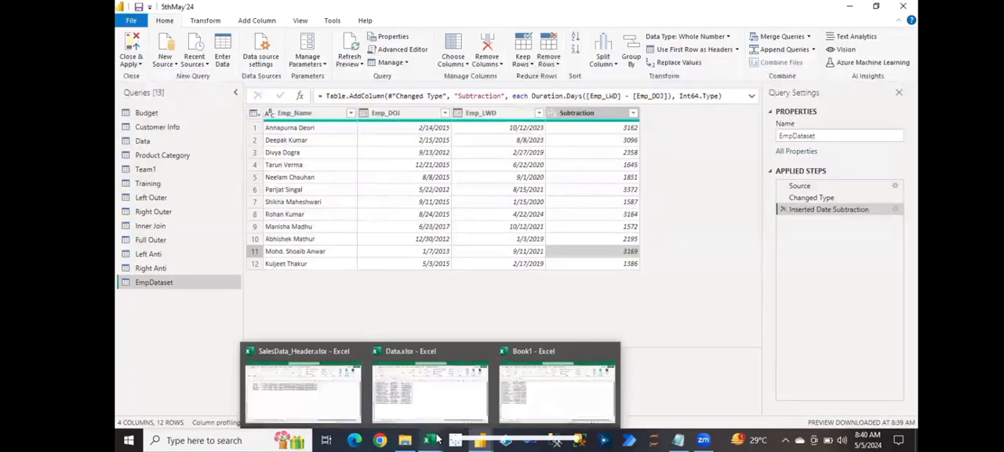
pyautogui.click(438, 439)
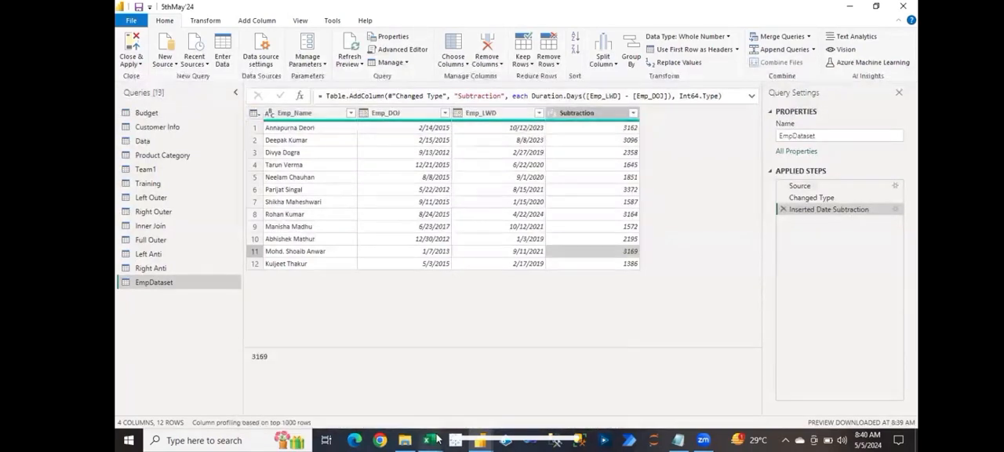
pyautogui.moveTo(438, 438)
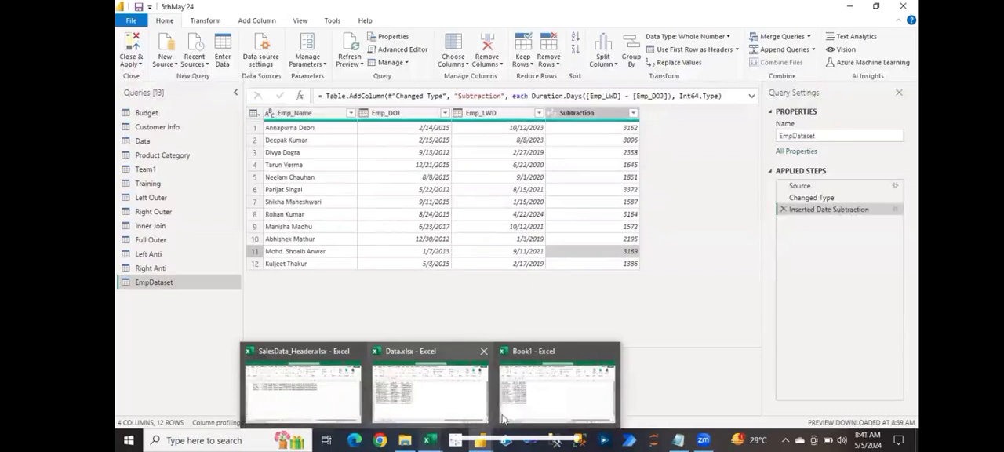
pyautogui.click(352, 65)
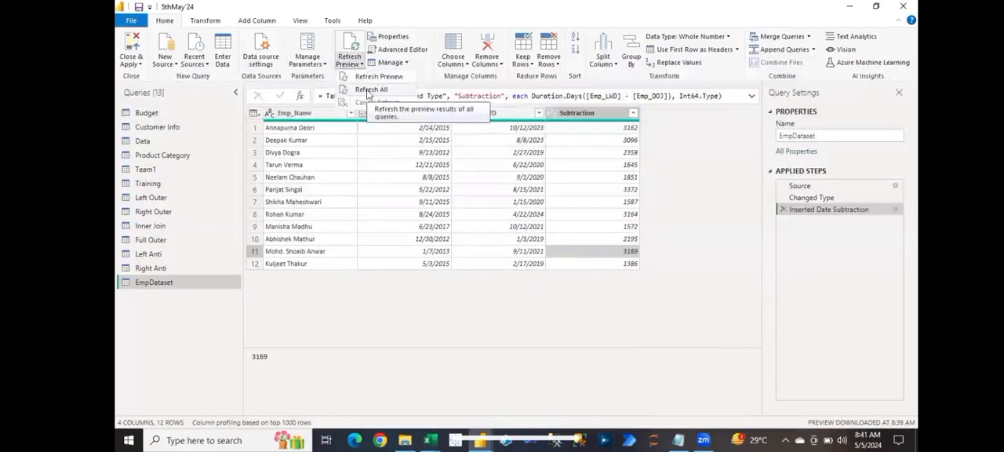
pyautogui.click(490, 180)
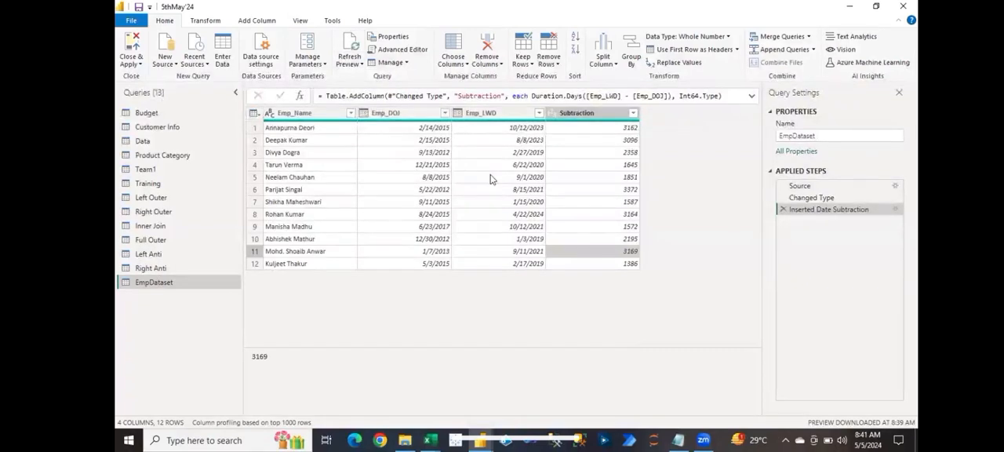
# Step: Select the Emp_LWD and Emp_DOJ columns in EmpDataset and review the Date operations available for adding a column
pyautogui.click(564, 130)
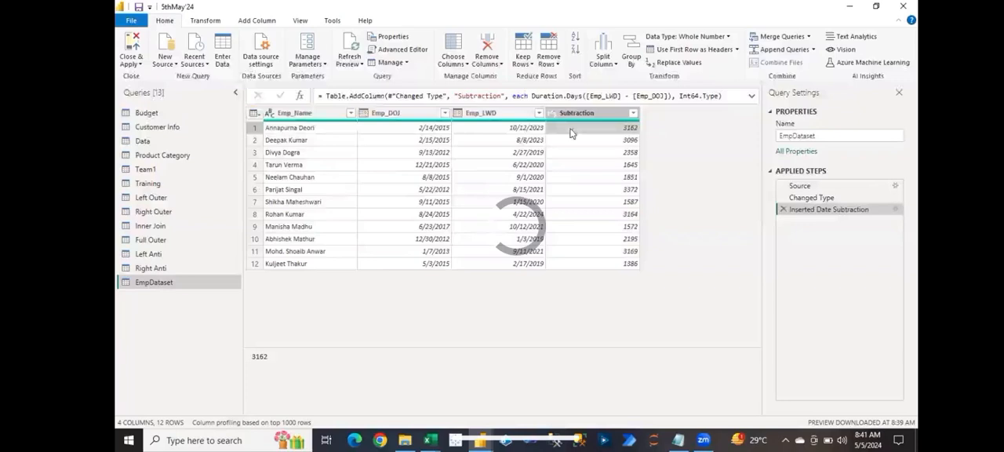
pyautogui.click(480, 114)
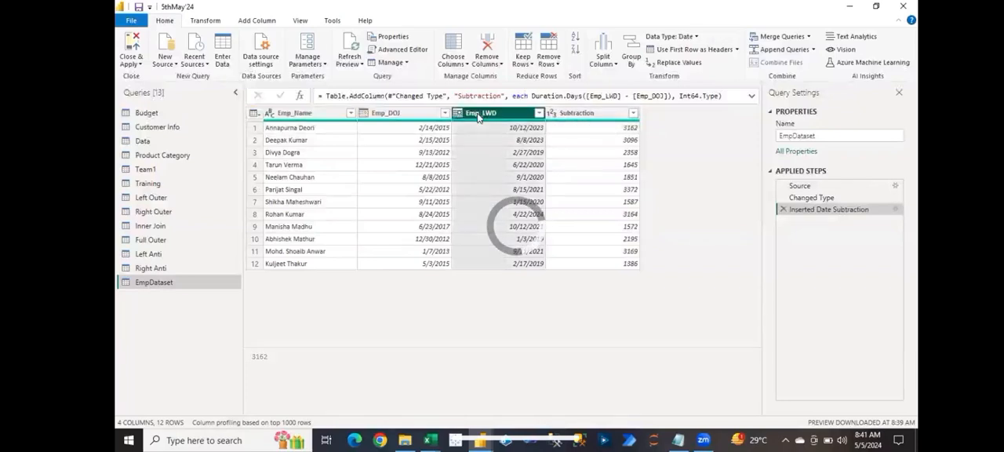
pyautogui.keyDown('ctrl'); pyautogui.click(421, 115); pyautogui.keyUp('ctrl')
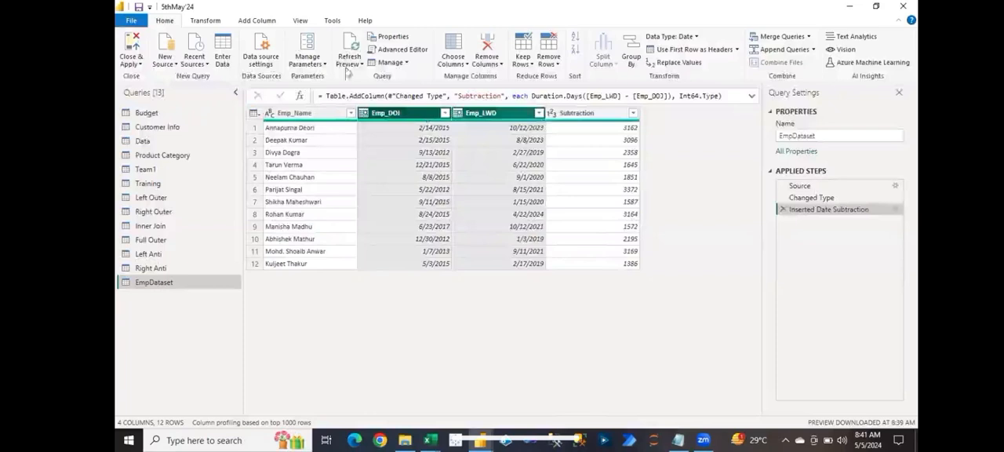
pyautogui.click(271, 23)
pyautogui.click(581, 65)
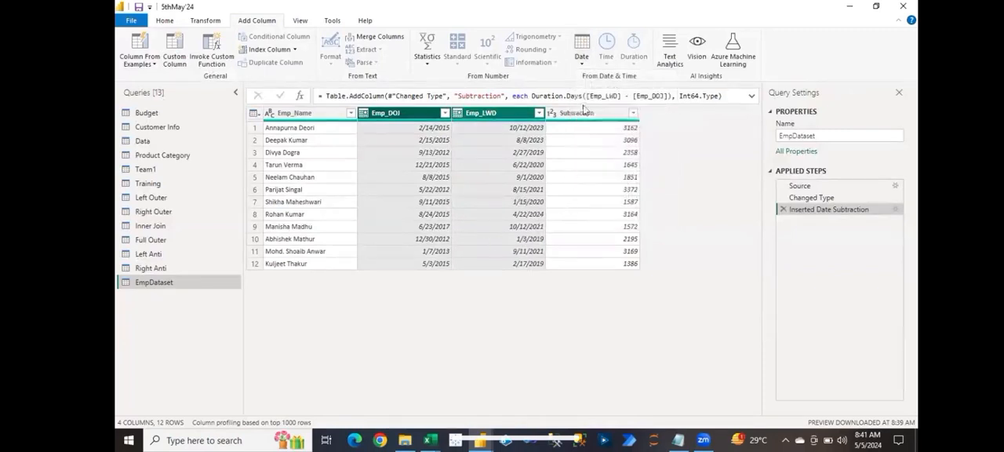
pyautogui.click(590, 138)
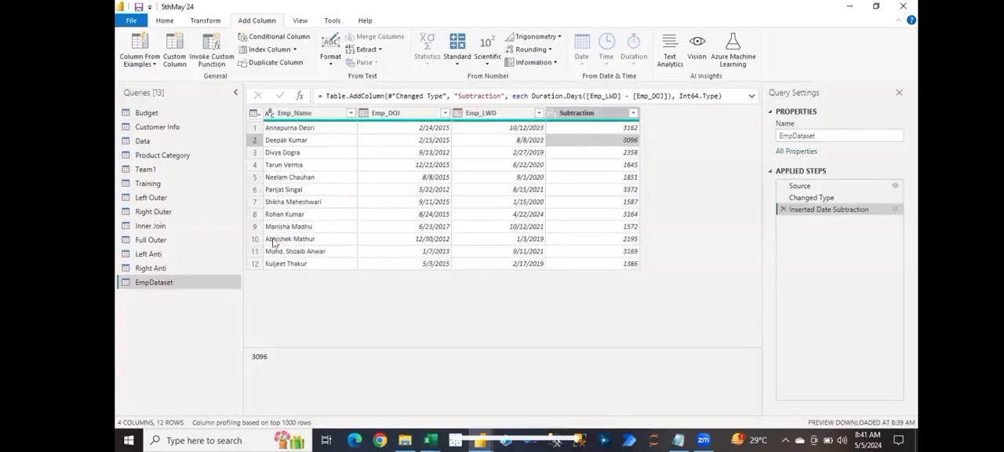
# Step: Examine the Emp_ID values in the Left Outer query and compare them with the Inner Join and Left Anti queries
pyautogui.click(168, 197)
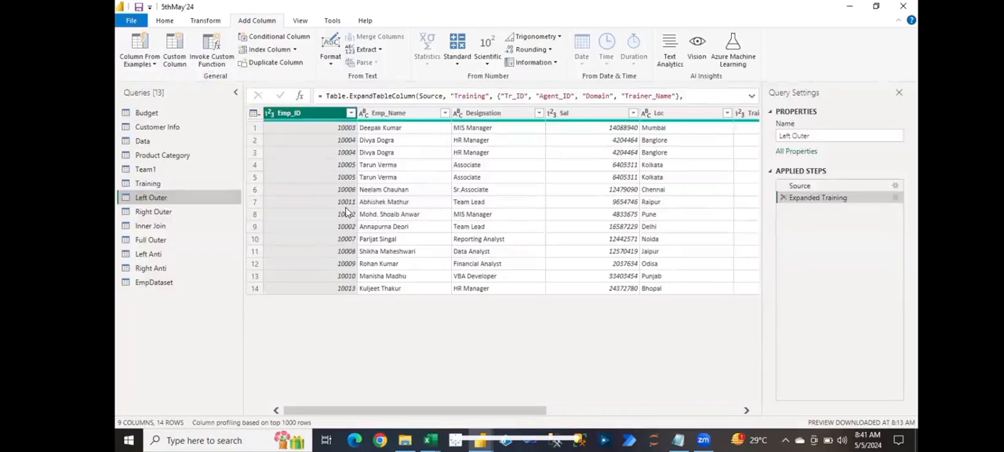
pyautogui.click(330, 165)
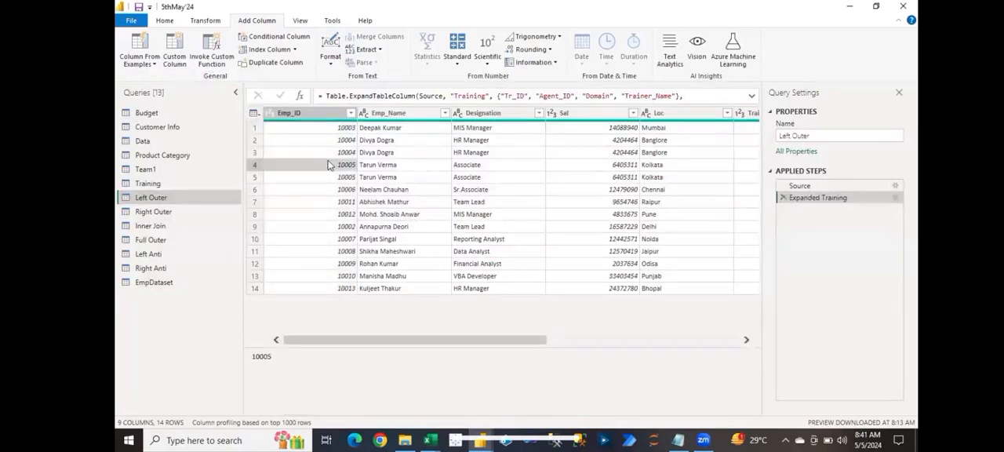
pyautogui.click(321, 142)
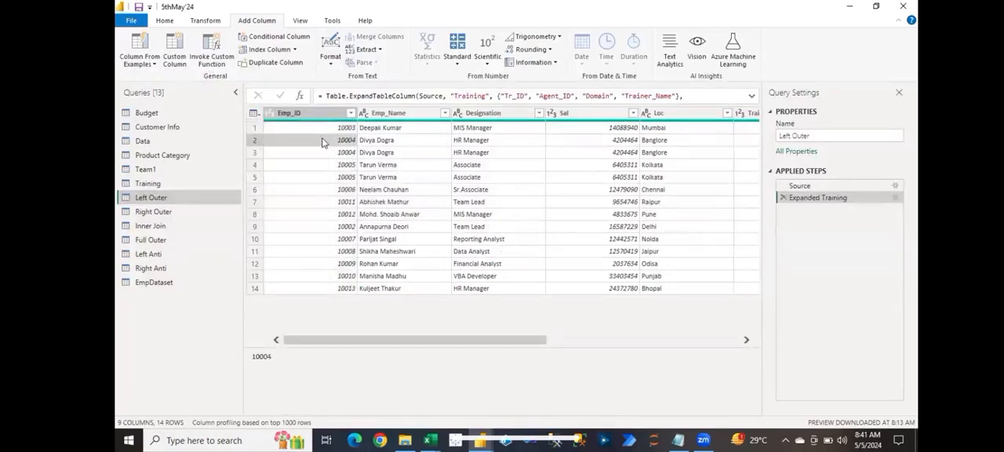
pyautogui.click(318, 129)
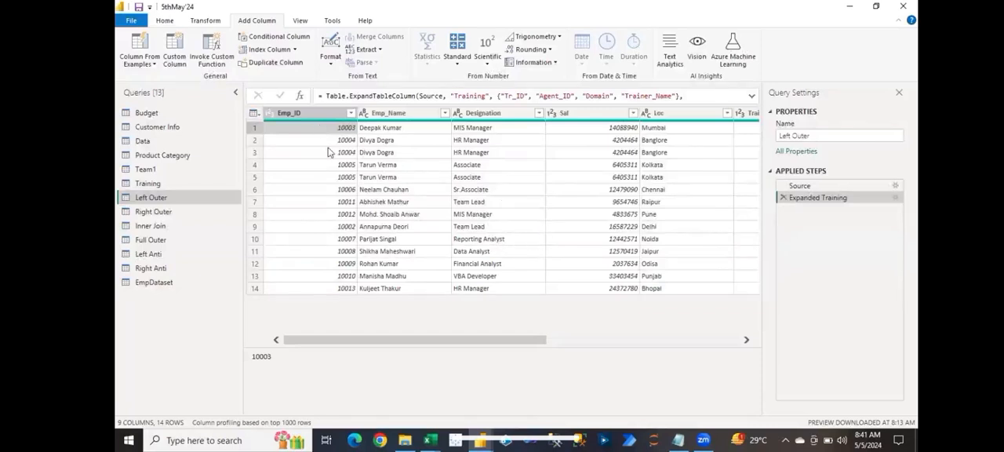
pyautogui.click(329, 152)
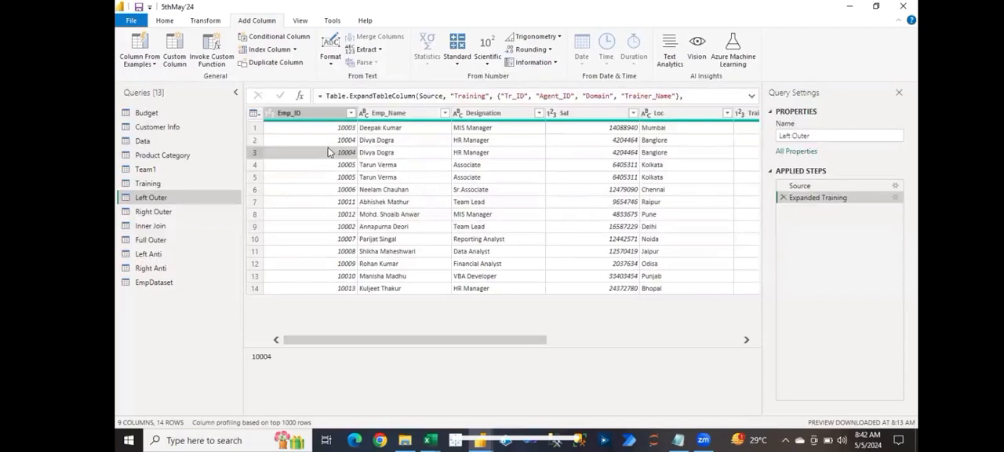
pyautogui.click(166, 227)
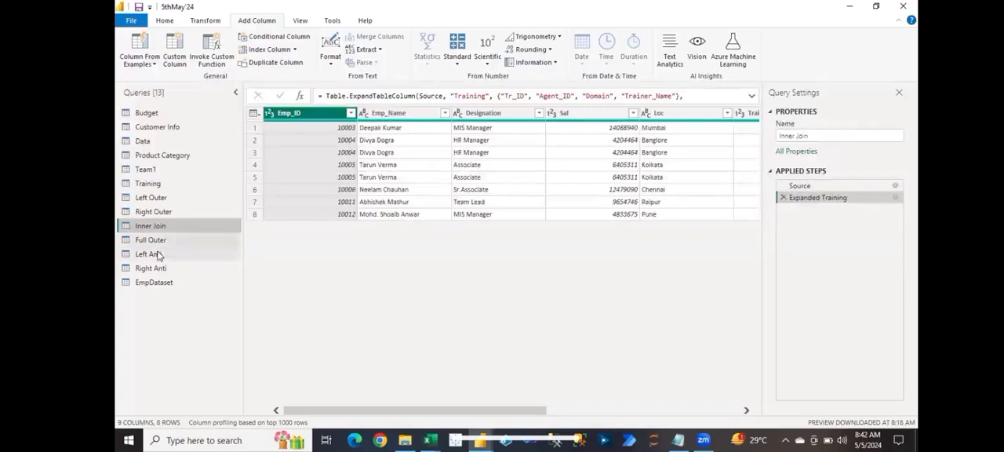
pyautogui.click(157, 256)
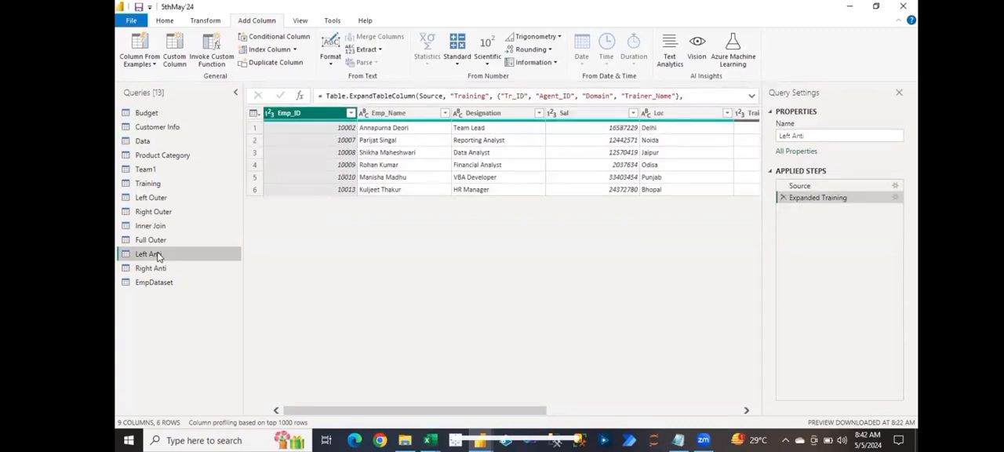
# Step: Try to replace null with "No Data" in the Training.Tr_ID column of the Left Outer query
pyautogui.click(146, 198)
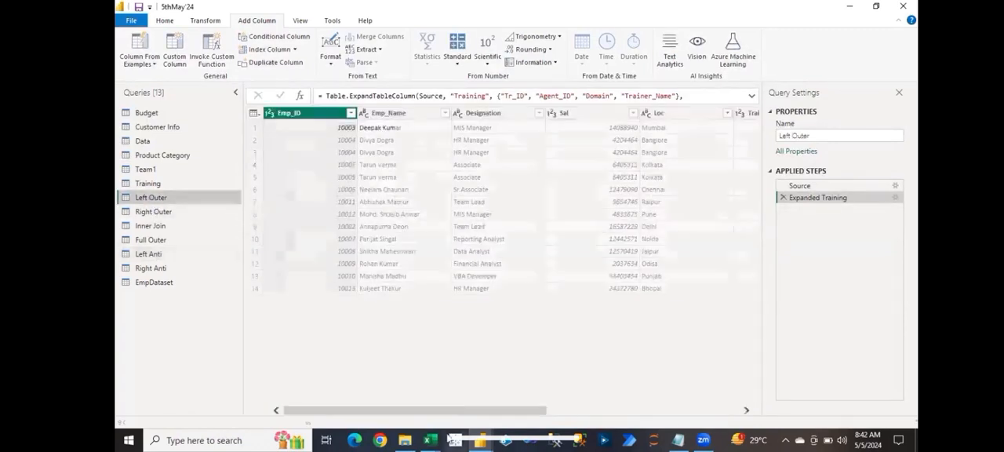
pyautogui.moveTo(453, 410); pyautogui.dragTo(596, 433)
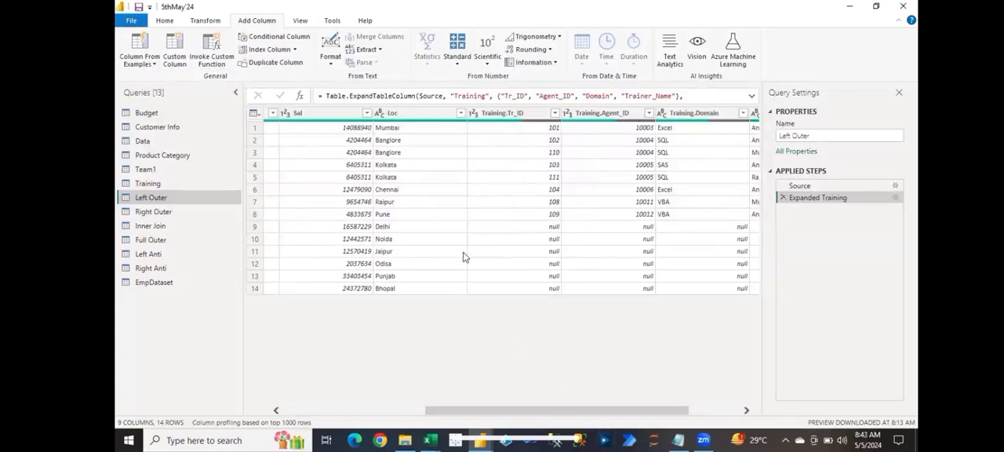
pyautogui.click(502, 228)
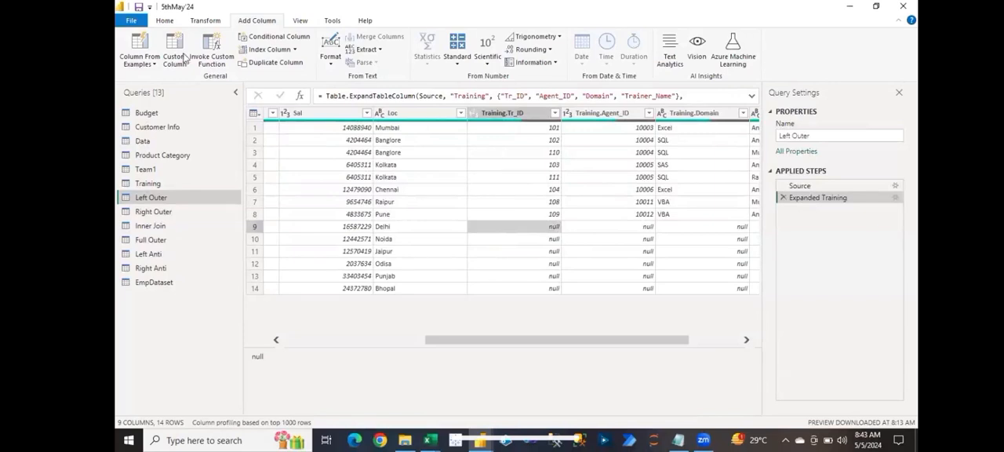
pyautogui.click(166, 22)
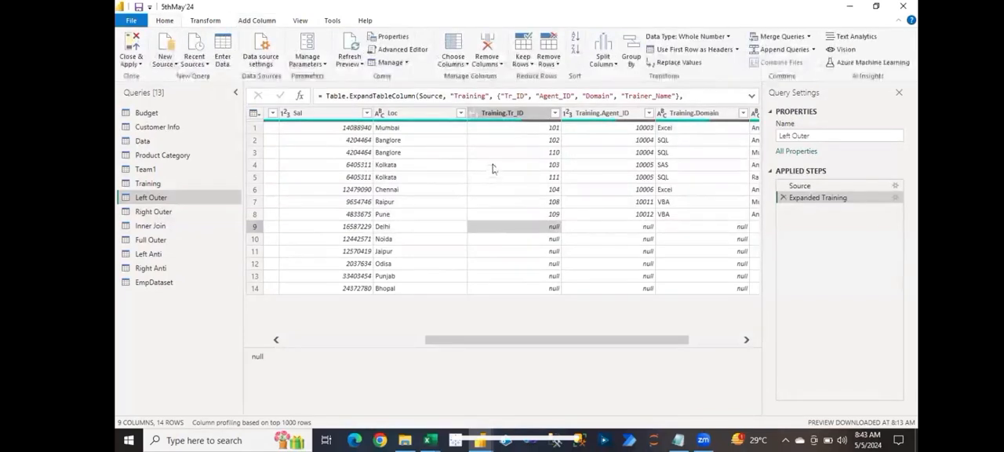
pyautogui.click(540, 265)
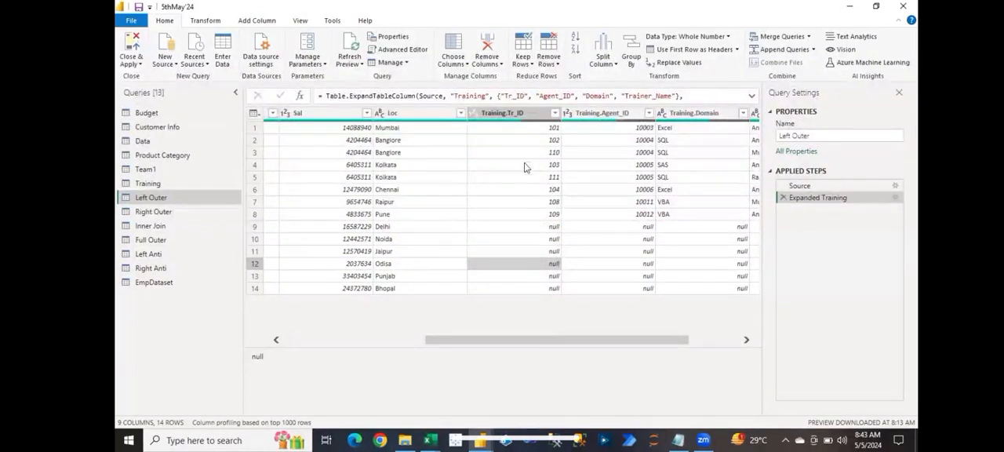
pyautogui.click(528, 119)
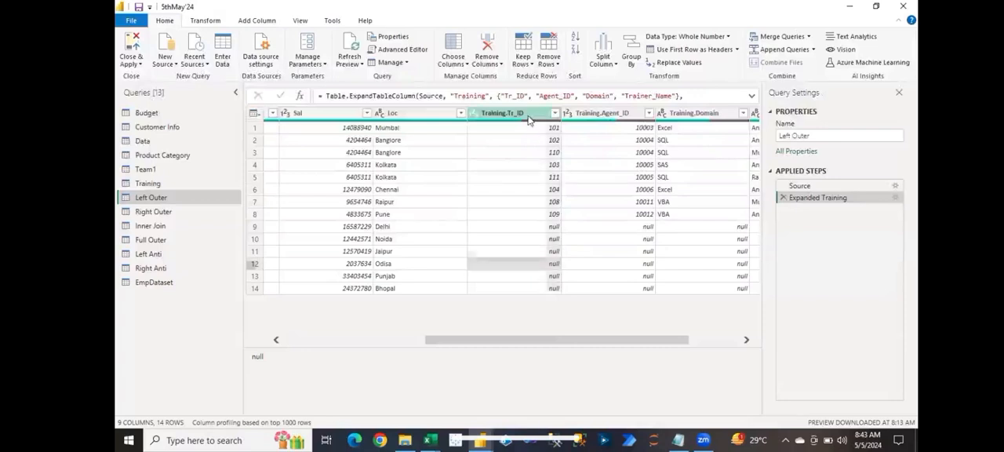
pyautogui.click(682, 66)
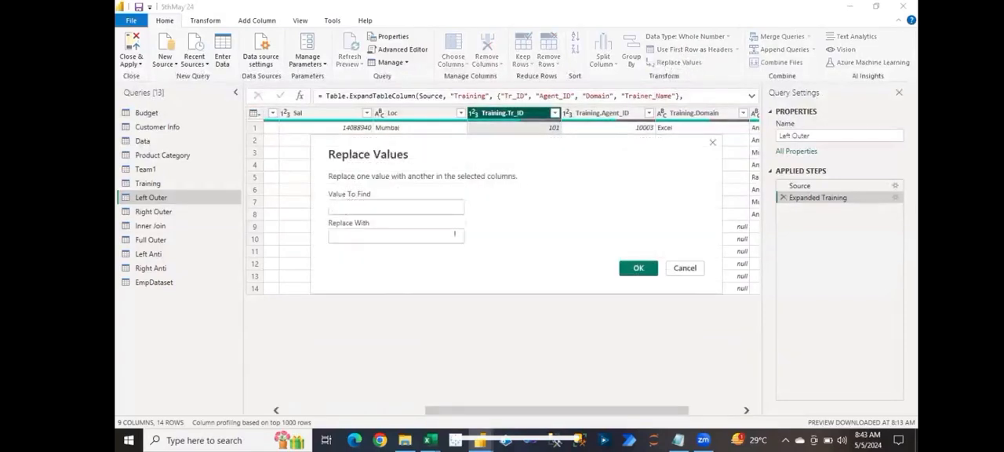
pyautogui.write('null')
pyautogui.press('Tab')
pyautogui.write('No Data')
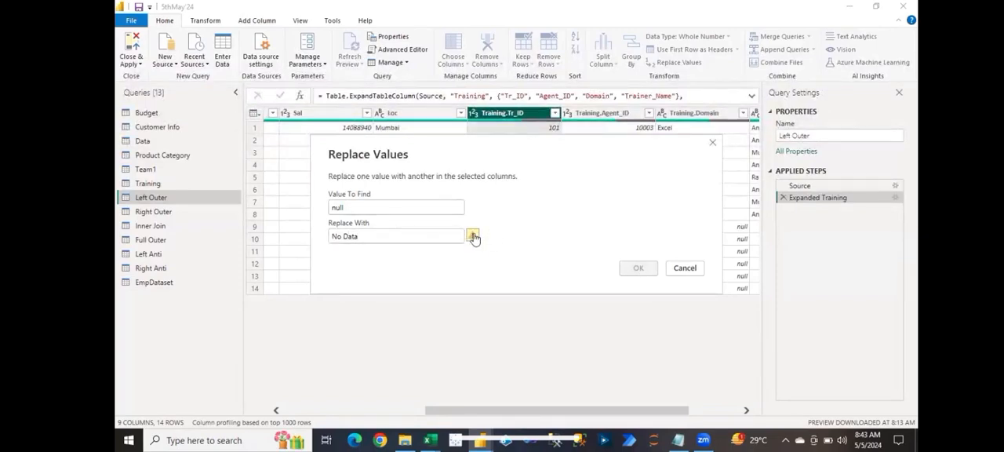
pyautogui.moveTo(473, 237)
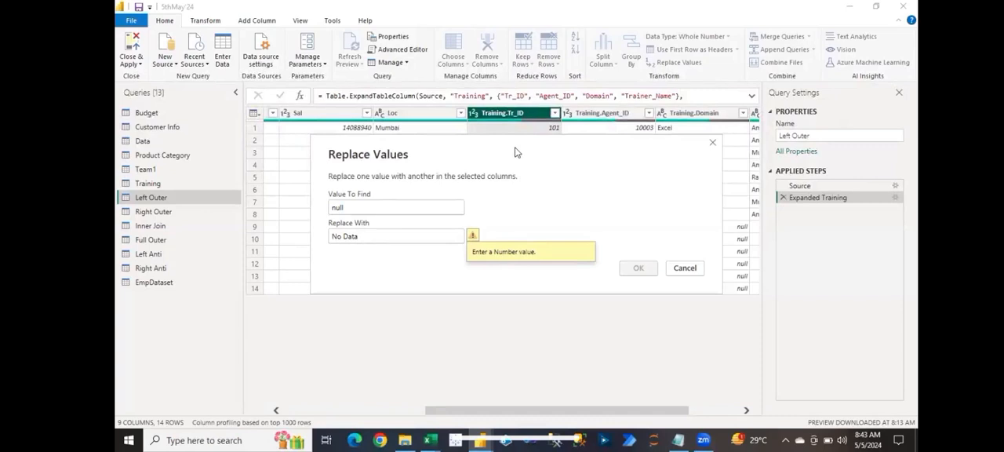
pyautogui.moveTo(516, 148); pyautogui.dragTo(569, 289)
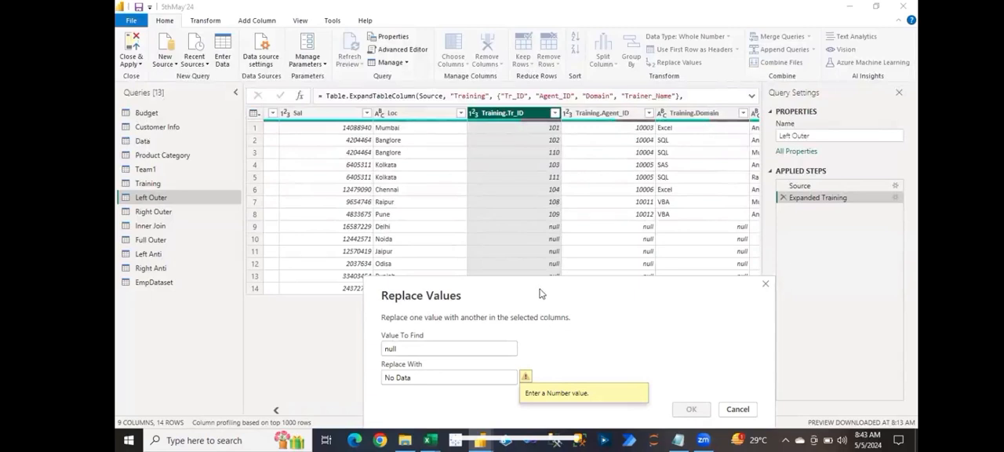
pyautogui.moveTo(538, 291); pyautogui.dragTo(531, 257)
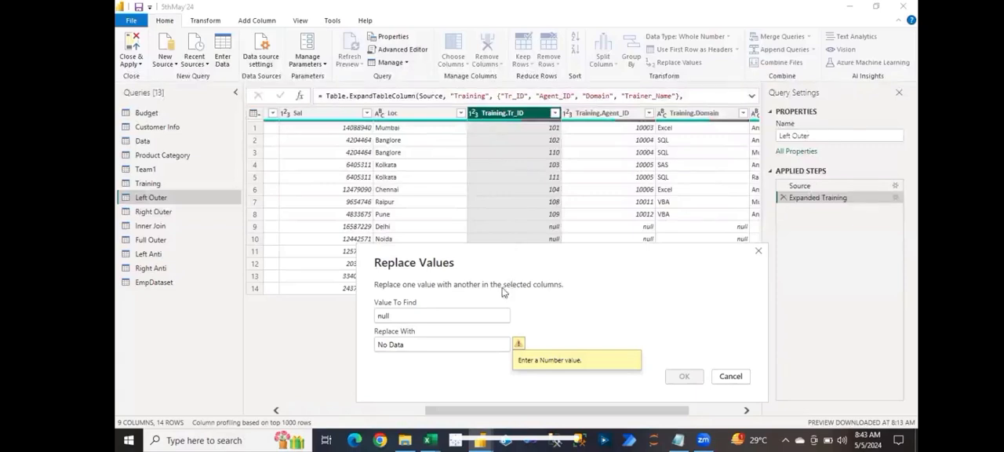
# Step: Change the replacement value to 0 and apply it to the nulls in the Training.Tr_ID column
pyautogui.moveTo(410, 343); pyautogui.dragTo(376, 345)
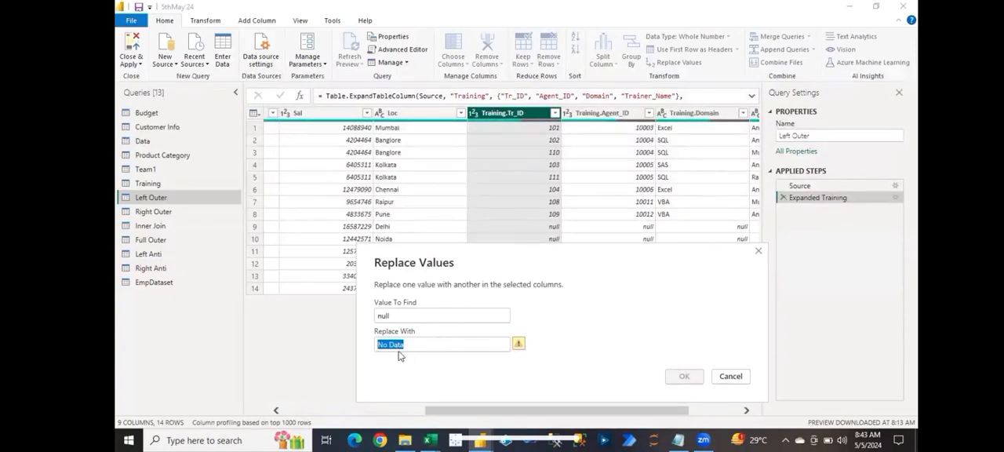
pyautogui.write('0')
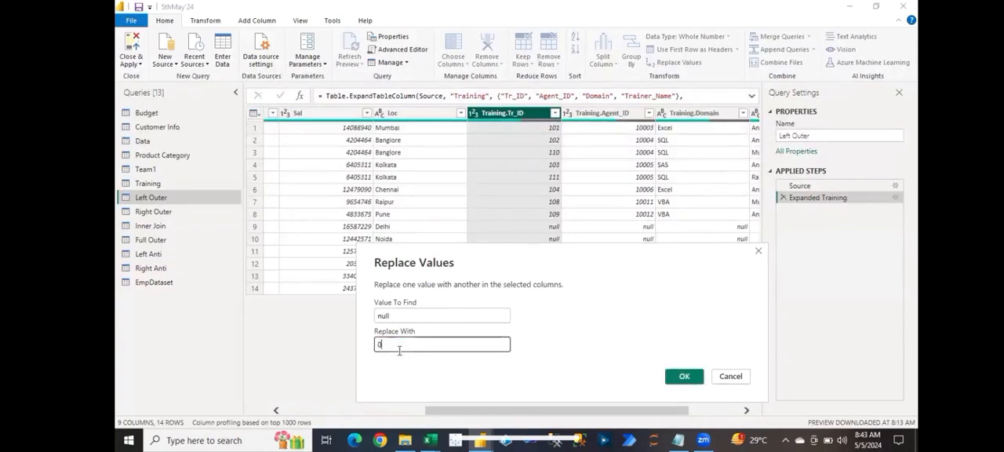
pyautogui.click(685, 377)
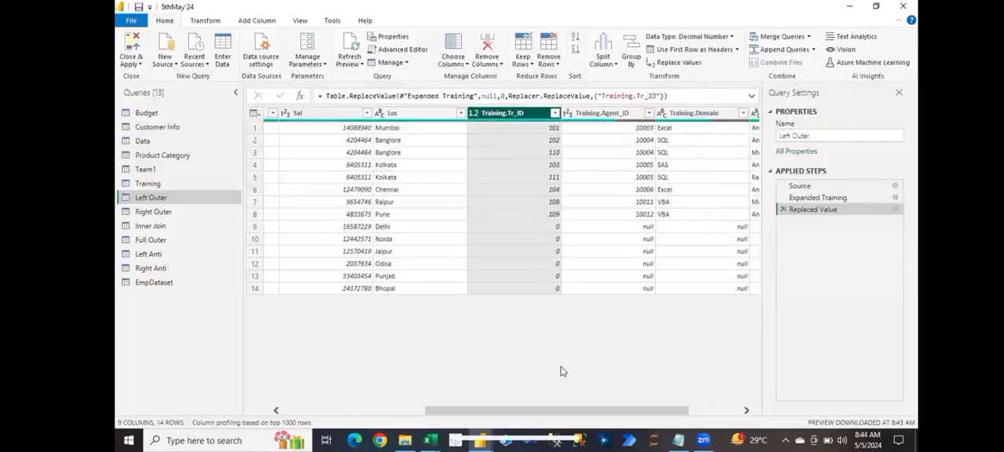
# Step: Delete the Replaced Value step from the Left Outer query and check its Training.Tr_ID and Emp_ID values
pyautogui.click(782, 210)
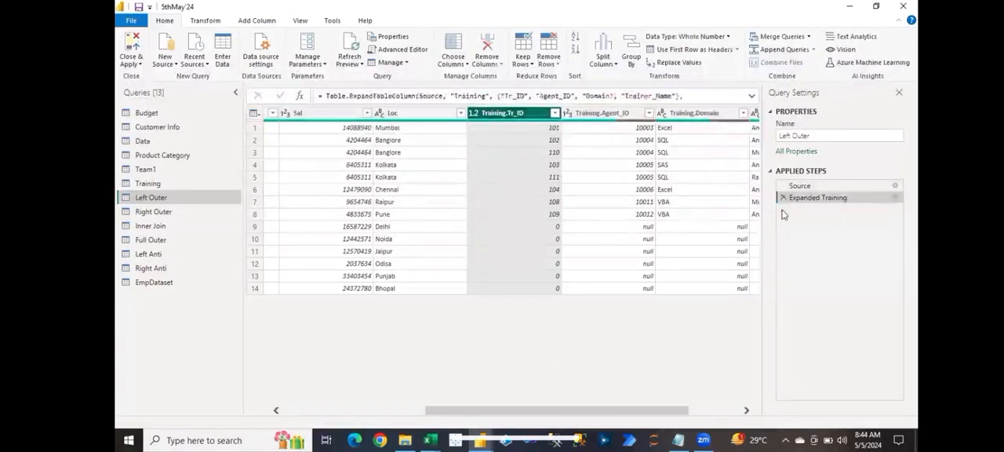
pyautogui.click(555, 227)
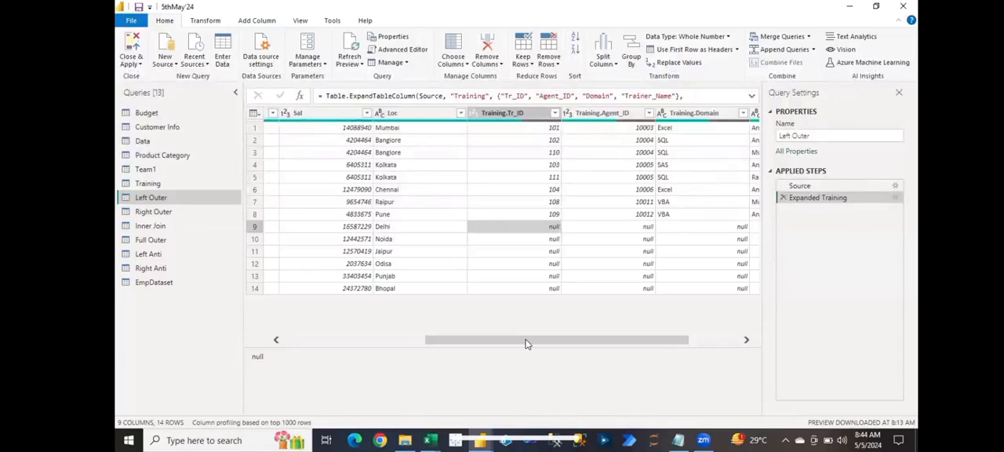
pyautogui.moveTo(526, 342); pyautogui.dragTo(358, 345)
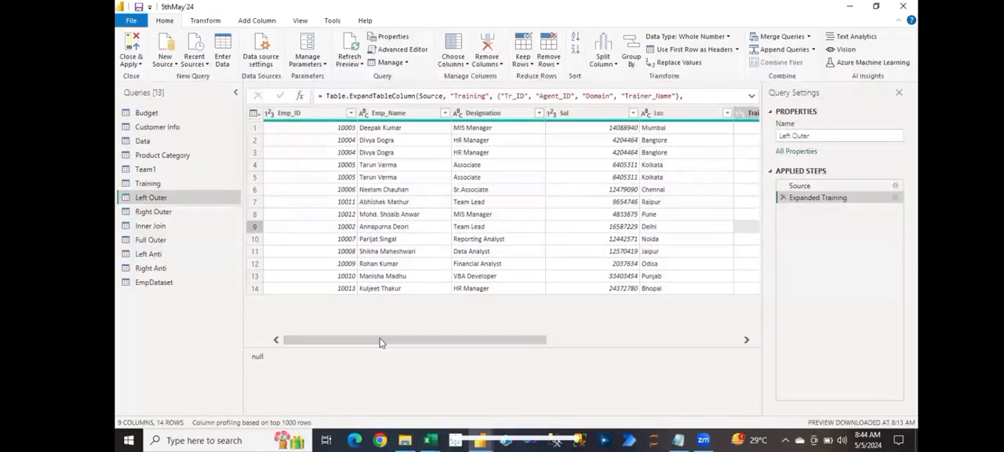
pyautogui.click(334, 190)
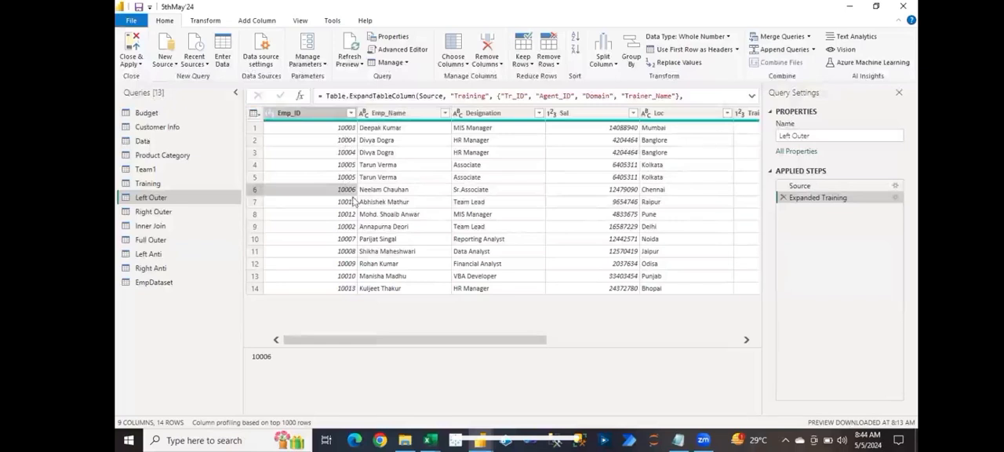
# Step: Review individual Emp_ID values in the lower and middle rows of the Left Outer query
pyautogui.click(351, 202)
pyautogui.click(349, 227)
pyautogui.click(353, 264)
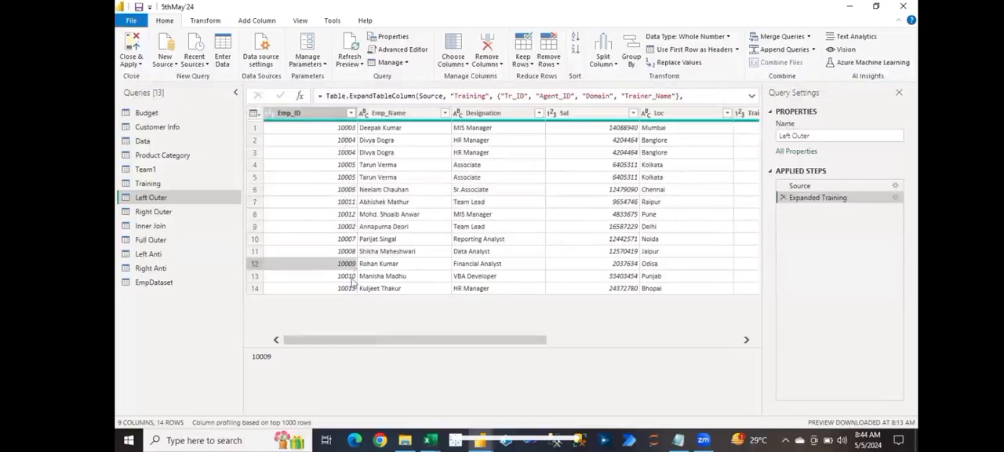
pyautogui.click(351, 288)
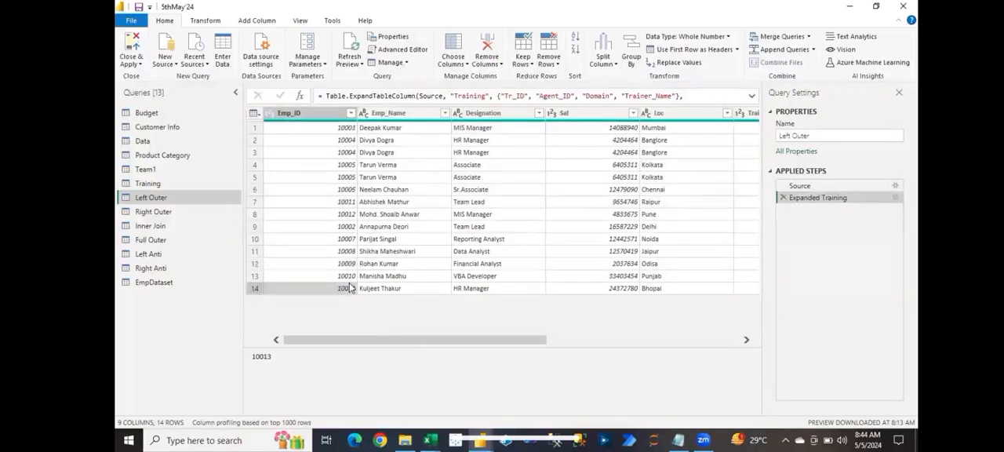
pyautogui.click(330, 215)
pyautogui.click(333, 202)
pyautogui.click(336, 189)
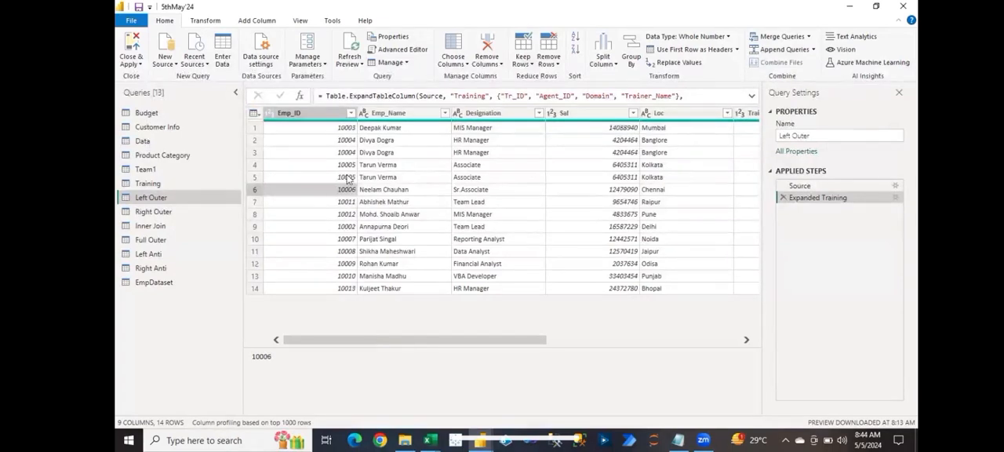
# Step: View the available row-removal options for the Left Outer query with the first Emp_Name value selected
pyautogui.click(380, 130)
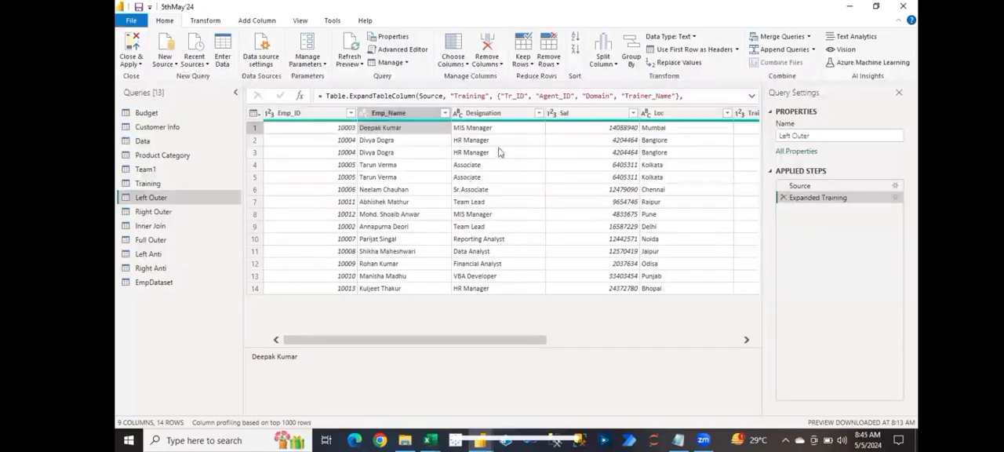
pyautogui.click(555, 66)
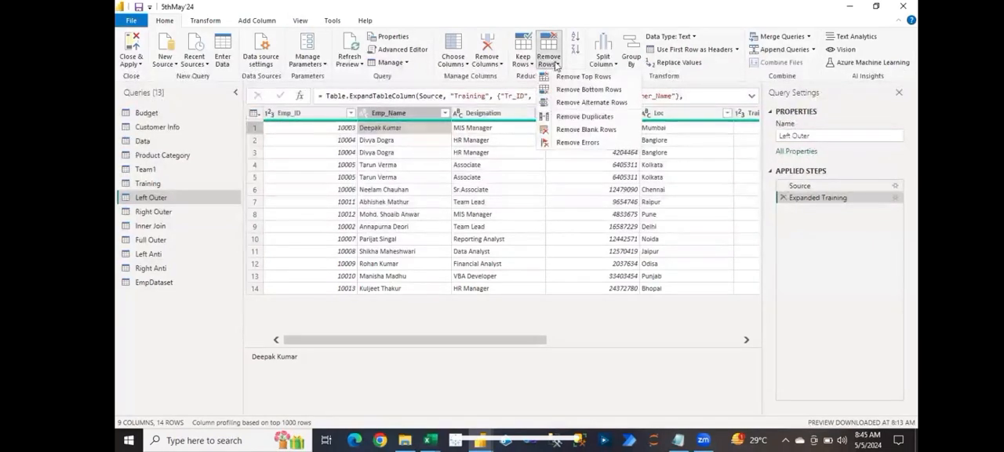
pyautogui.click(502, 155)
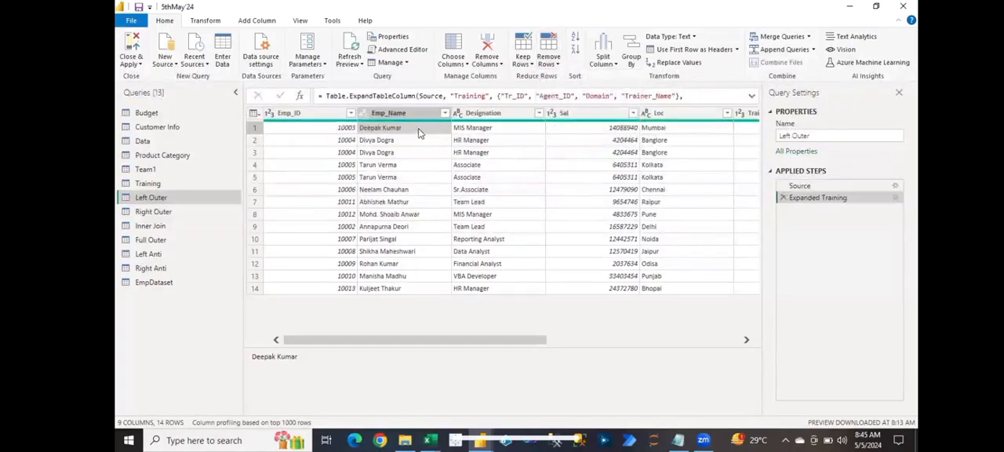
# Step: Check the repeated employees in the Emp_Name column and open the Remove Alternate Rows settings for the Left Outer query
pyautogui.click(421, 164)
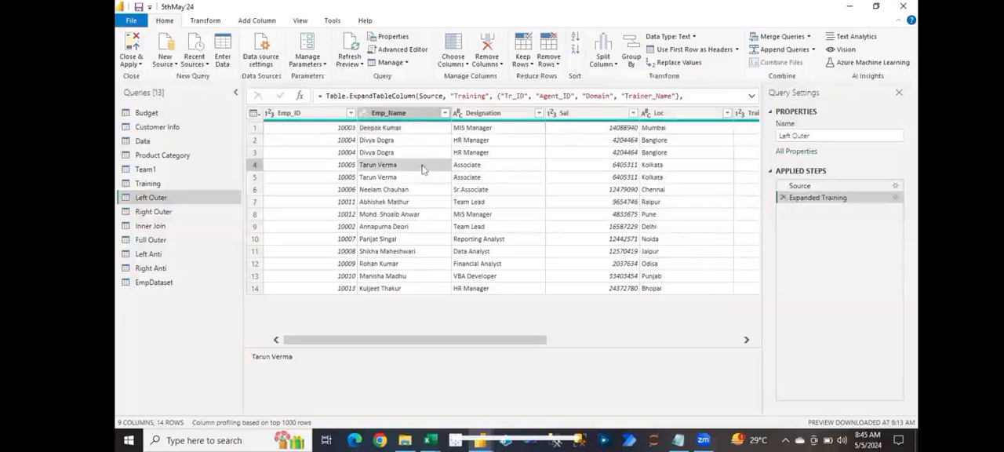
pyautogui.click(420, 141)
pyautogui.click(423, 154)
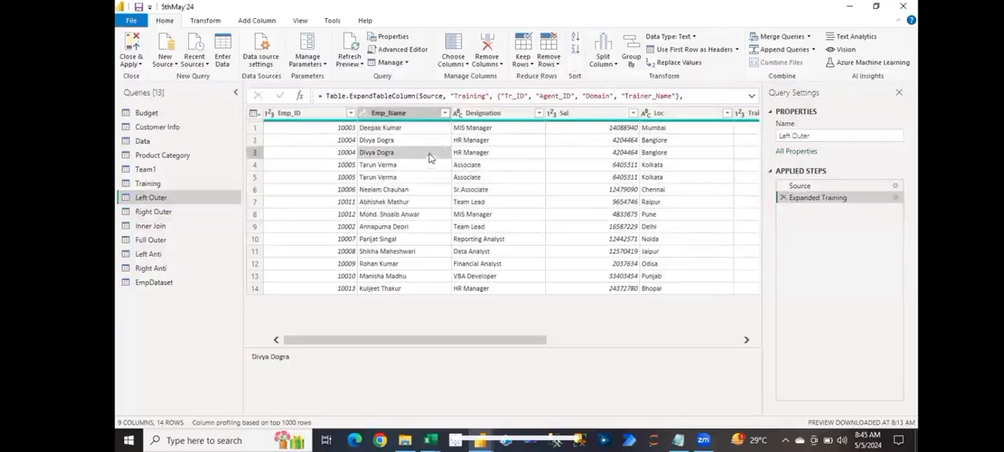
pyautogui.click(556, 65)
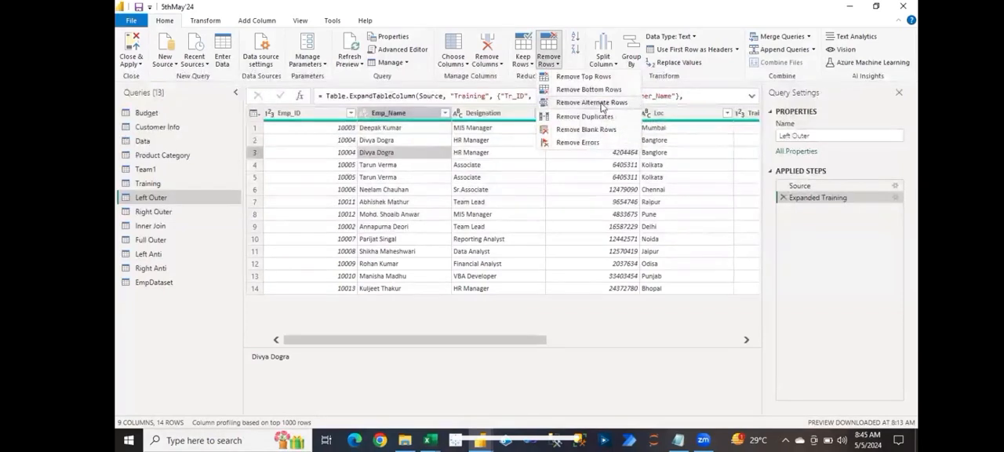
pyautogui.click(601, 104)
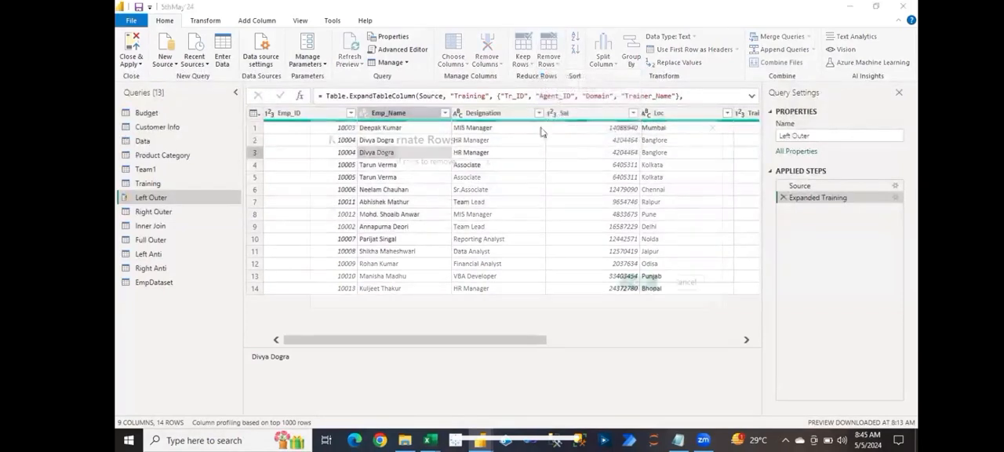